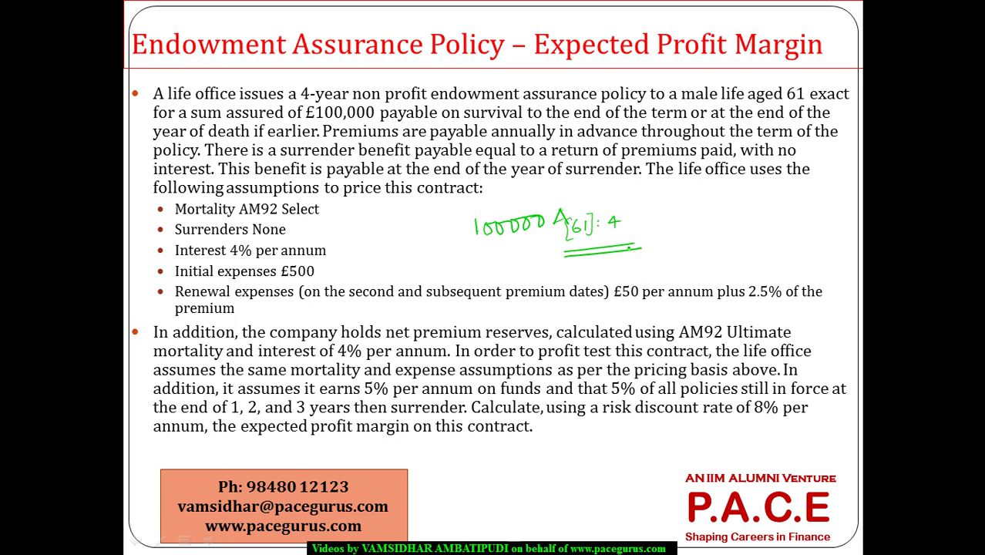
# - Switch to the Excel workbook and enter 0.85654 as the A[61]:4 value in B845
pyautogui.hotkey('alt', 'Tab')
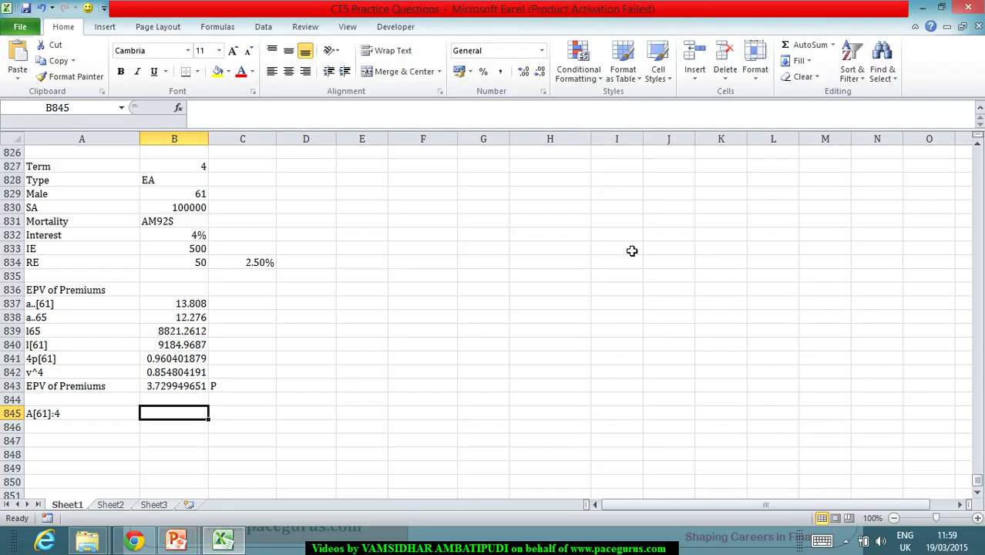
pyautogui.write('0.8')
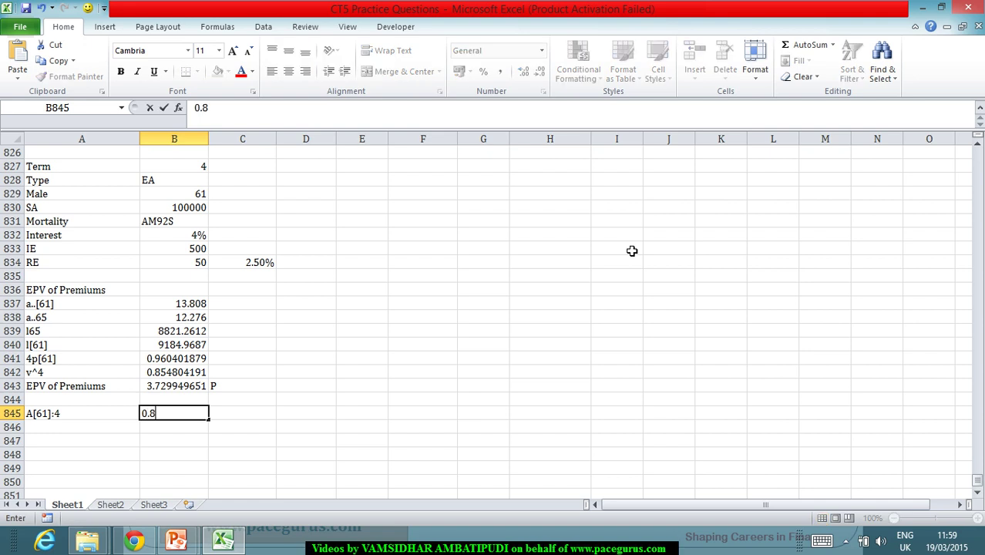
pyautogui.write('5654')
pyautogui.press('Return')
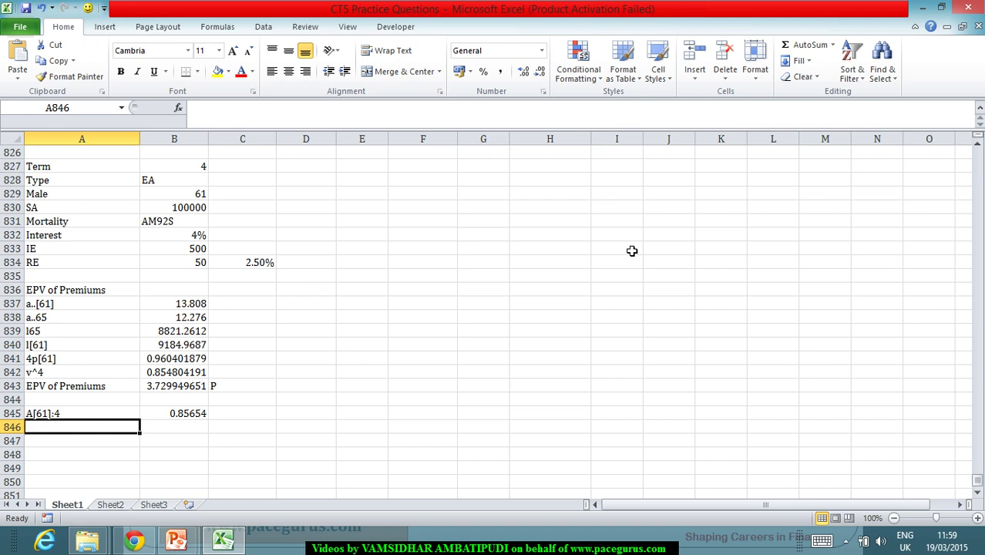
# - Label A846 "EPV of DB" and calculate it in B846 as B845*100000
pyautogui.write('EPV of')
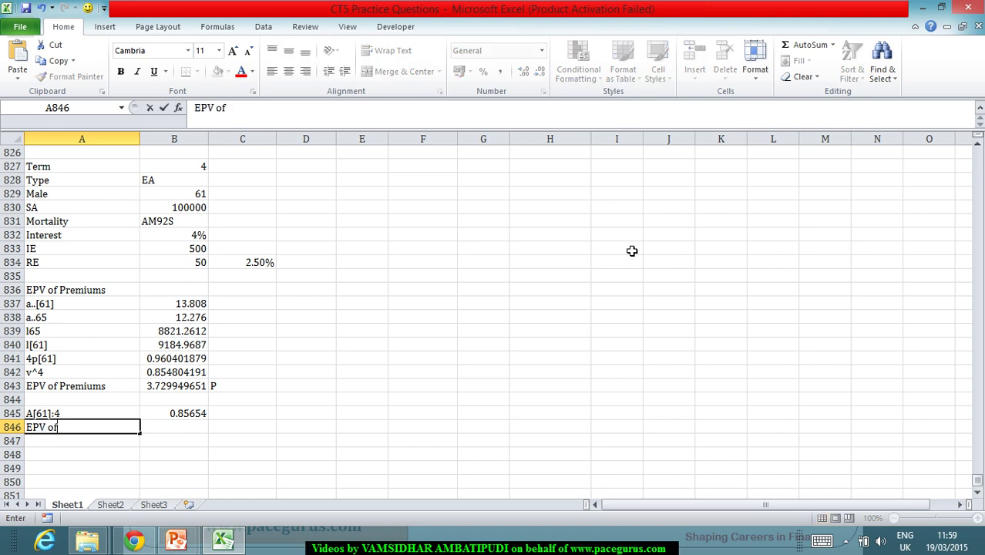
pyautogui.write(' DB')
pyautogui.press('Tab')
pyautogui.write('=')
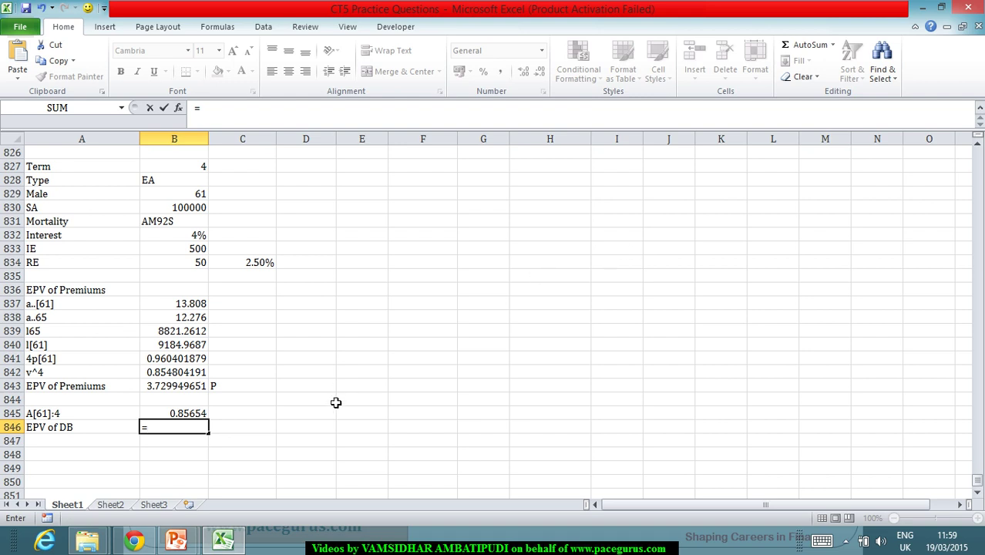
pyautogui.click(176, 413)
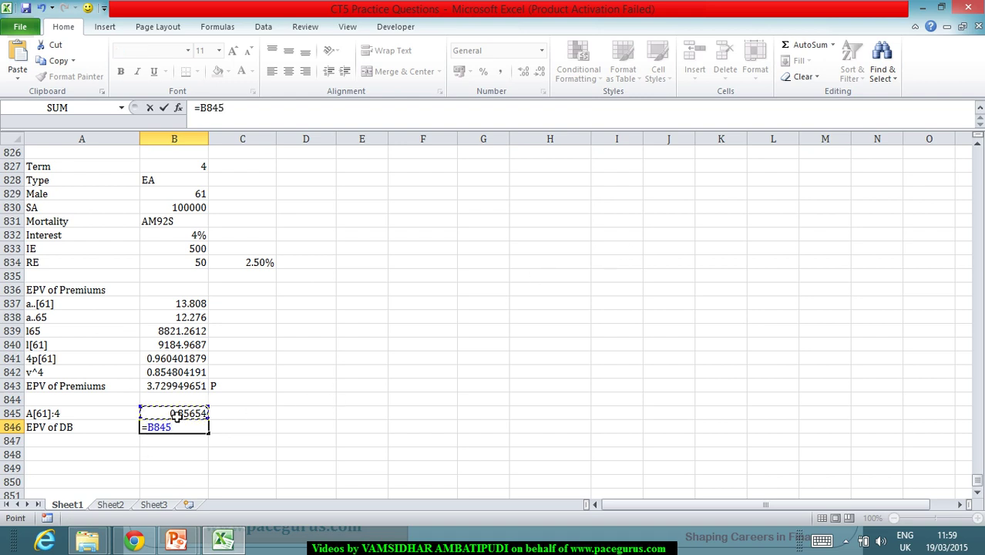
pyautogui.write('*')
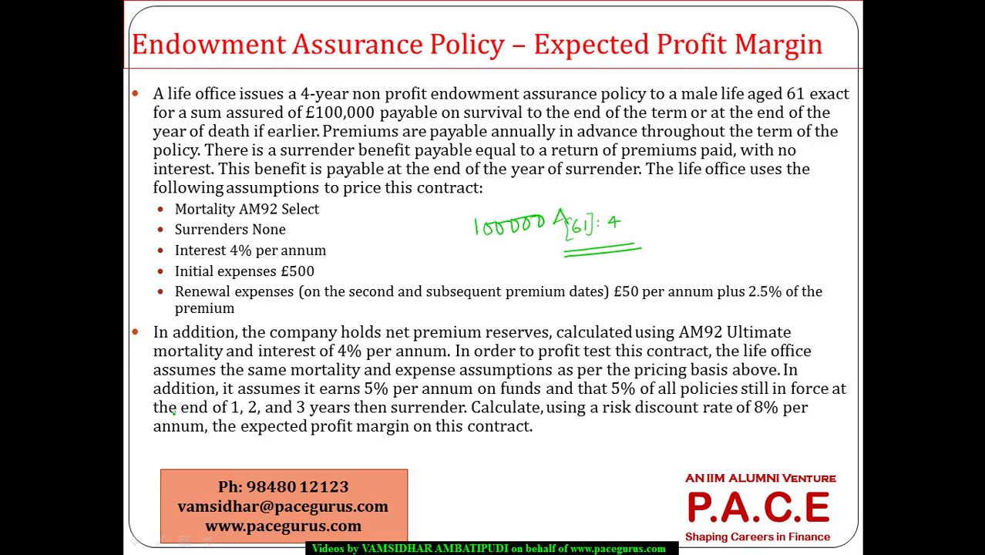
pyautogui.write('1000')
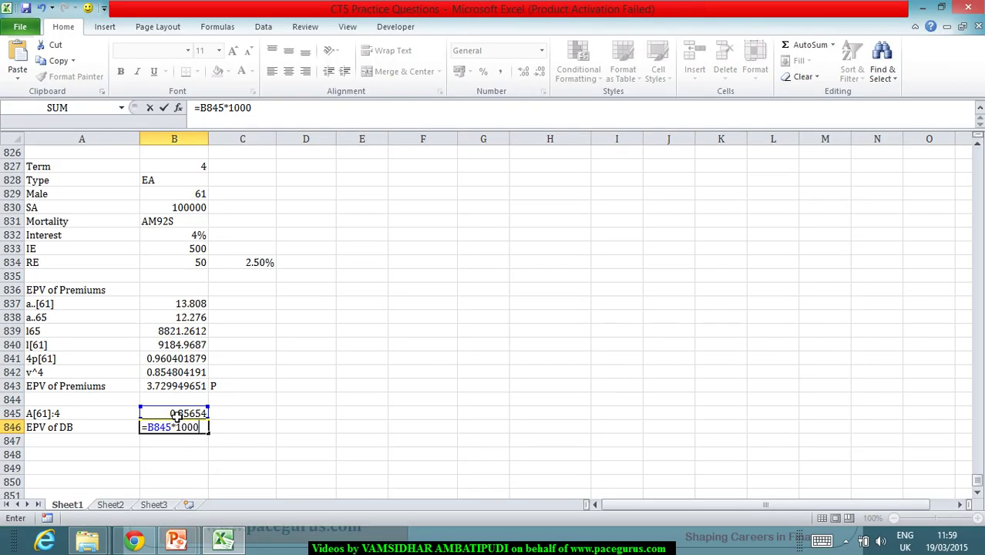
pyautogui.write('00')
pyautogui.press('Return')
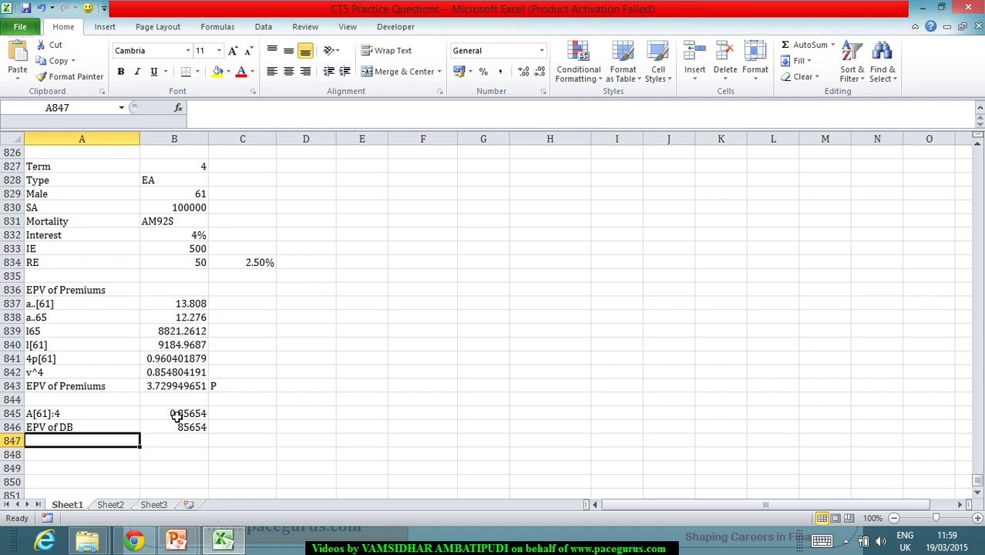
# - Consult the expense assumptions on the PowerPoint problem slide and label A847 "RE" in the Excel workbook
pyautogui.hotkey('alt', 'Tab')
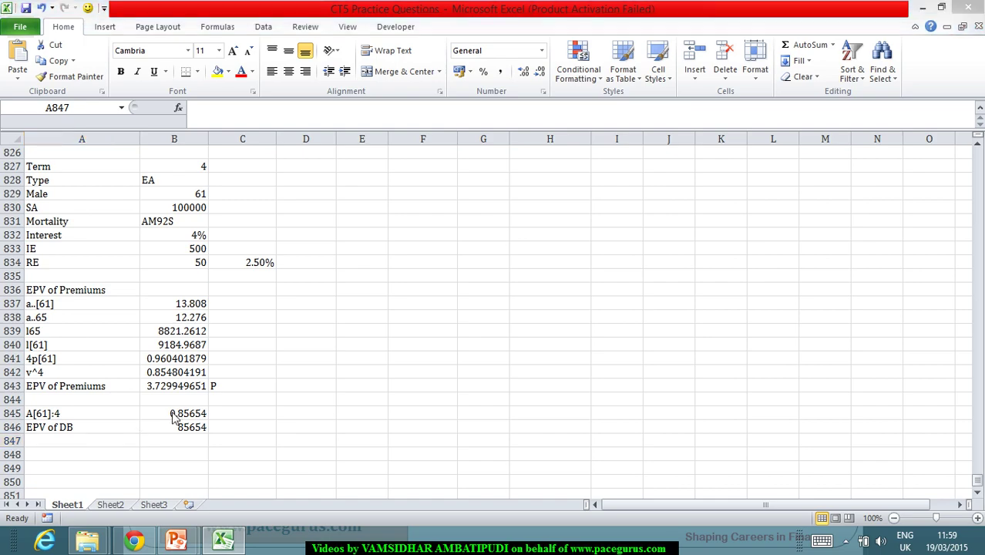
pyautogui.hotkey('alt', 'Tab')
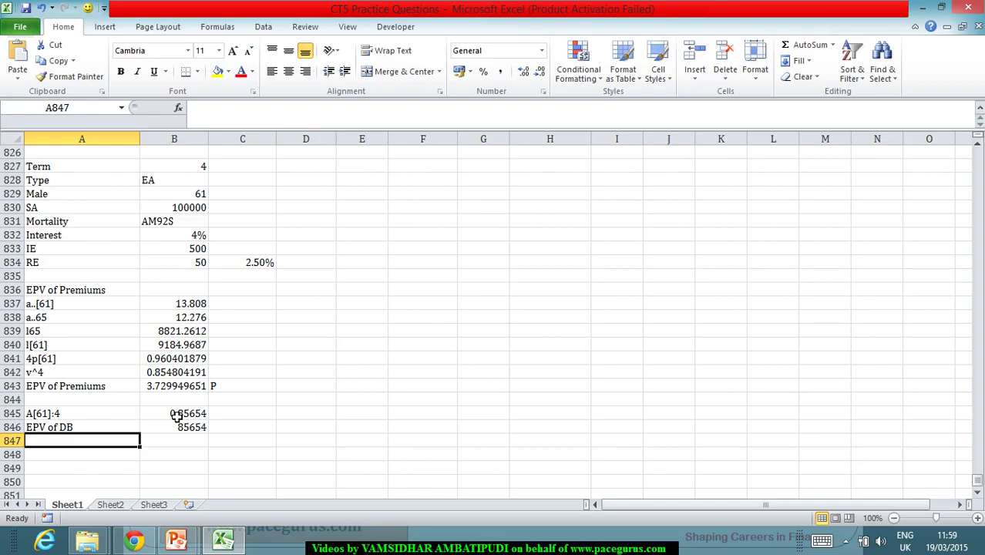
pyautogui.hotkey('alt', 'Tab')
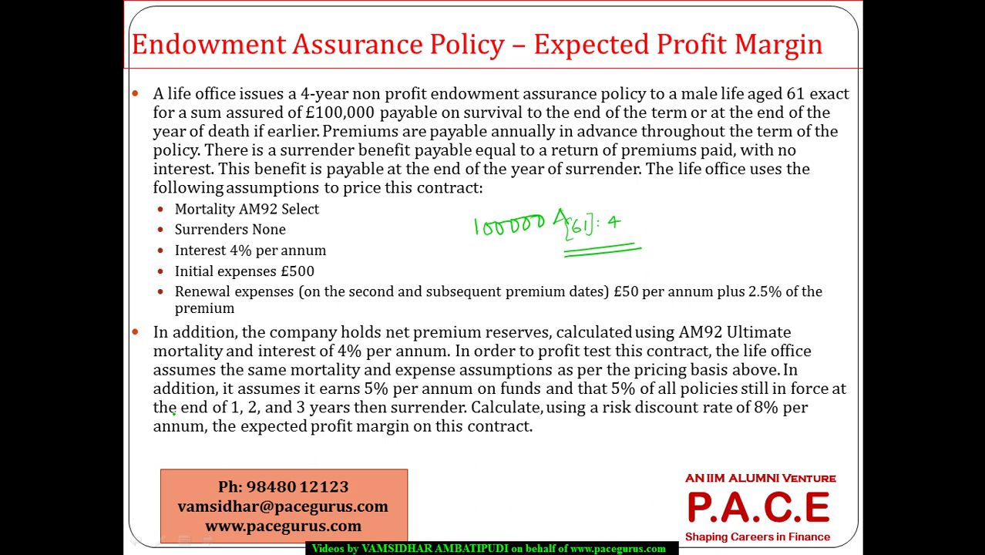
pyautogui.hotkey('alt', 'Tab')
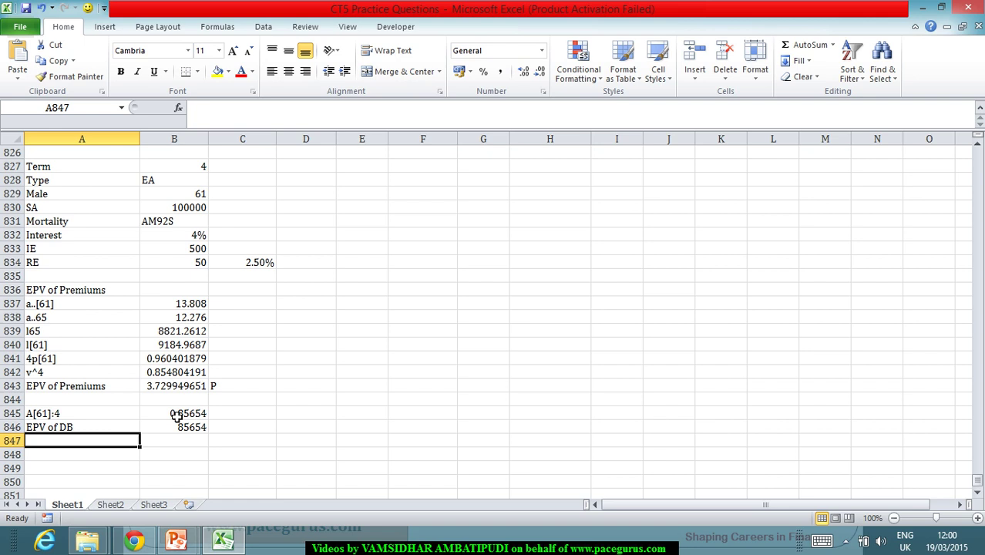
pyautogui.hotkey('alt', 'Tab')
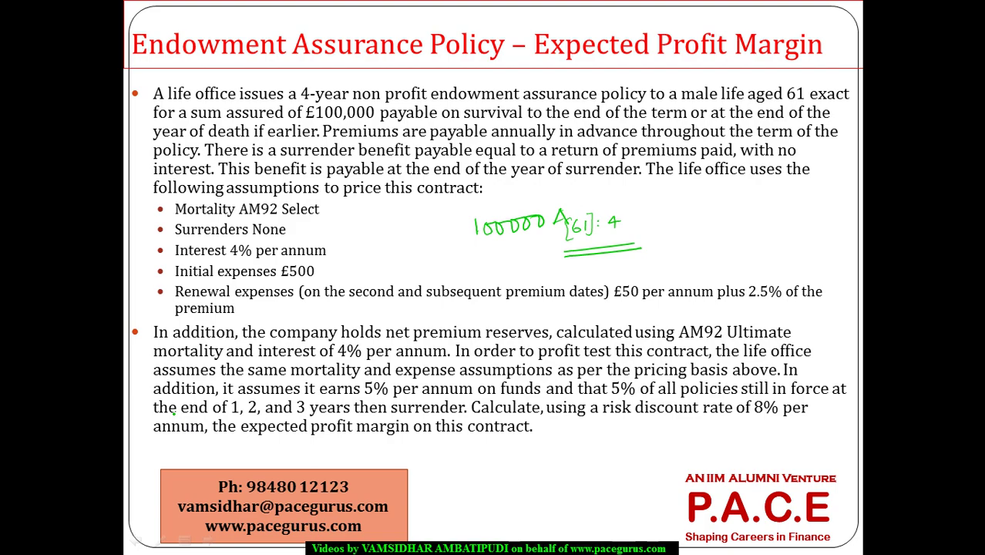
pyautogui.hotkey('alt', 'Tab')
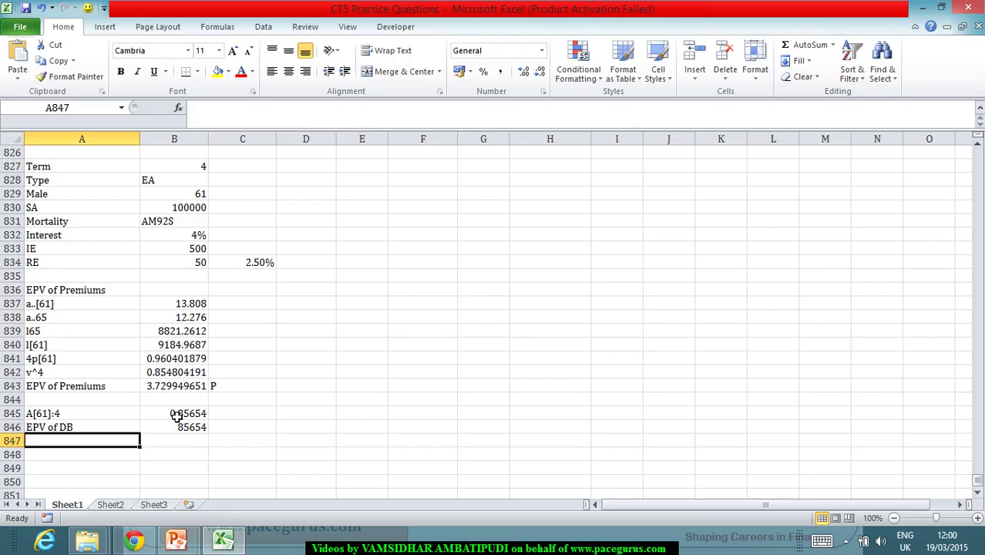
pyautogui.write('RE')
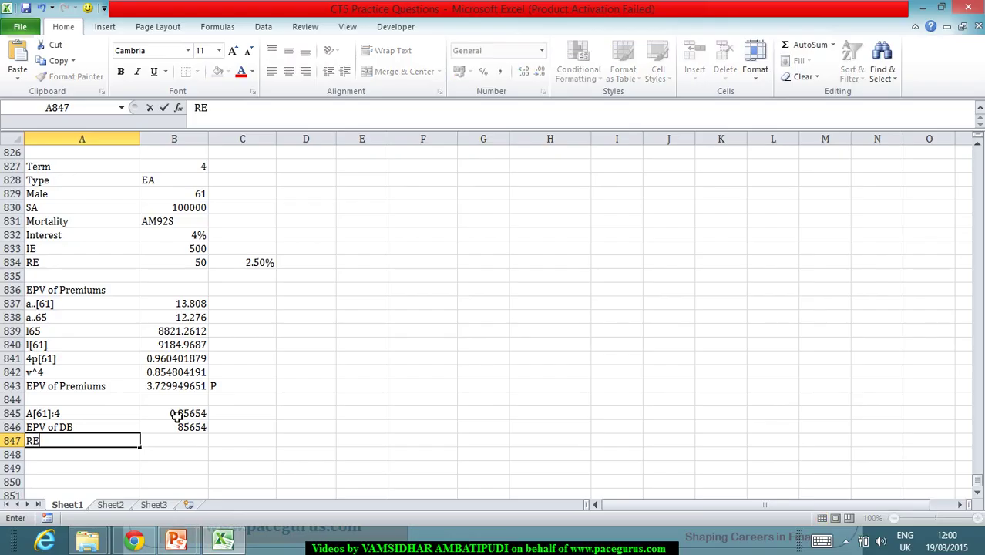
pyautogui.press('Tab')
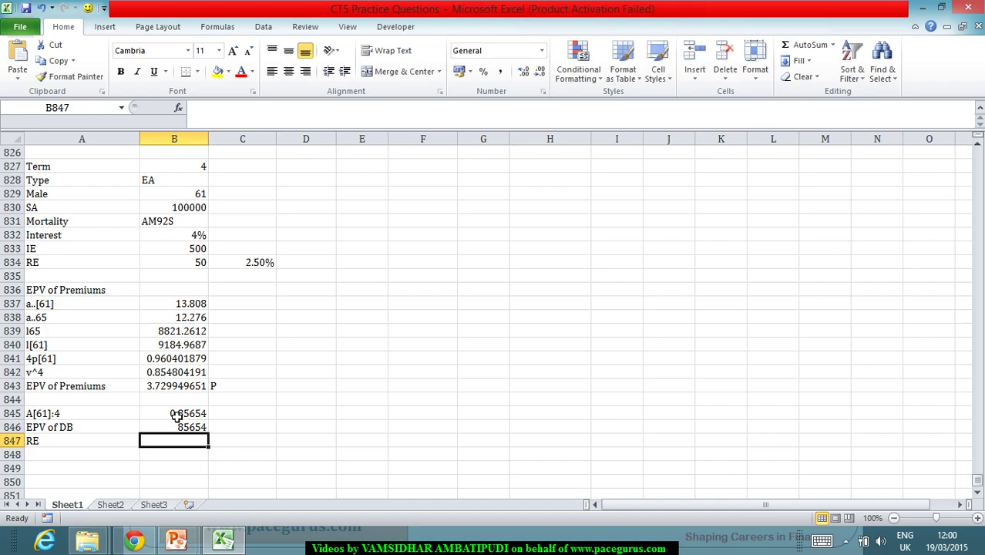
# - Check the renewal expense on the slide and calculate its fixed part in B847 as =50*(B843-1)
pyautogui.hotkey('alt', 'Tab')
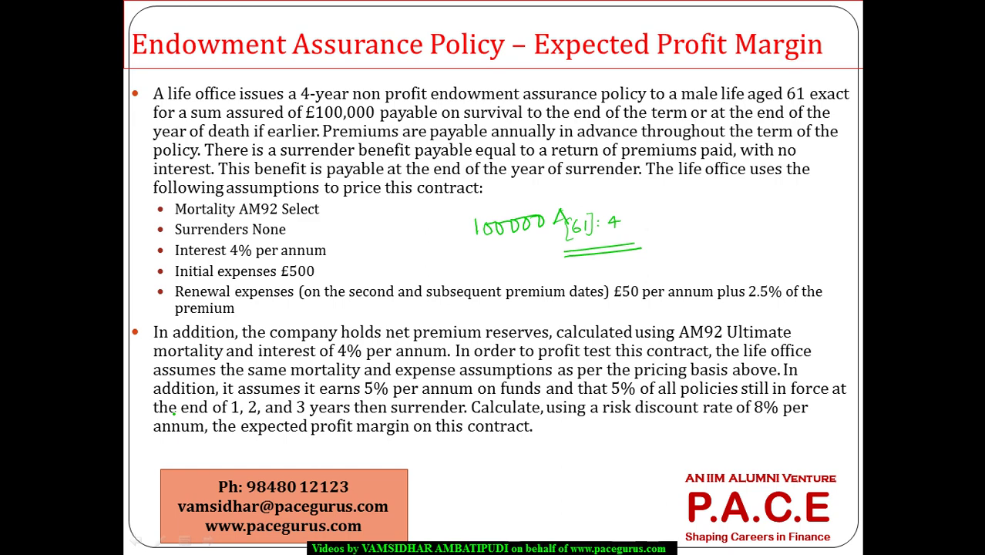
pyautogui.hotkey('alt', 'Tab')
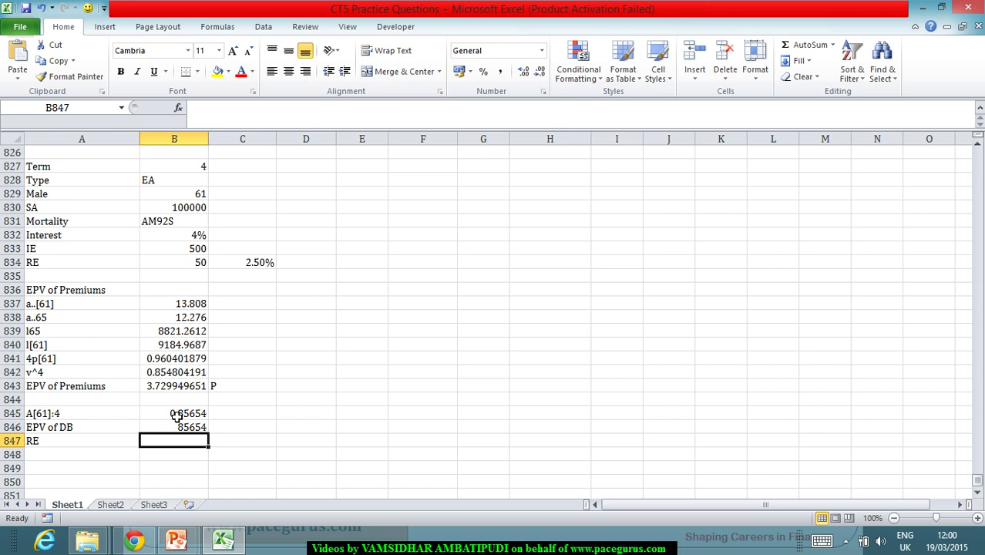
pyautogui.write('=50')
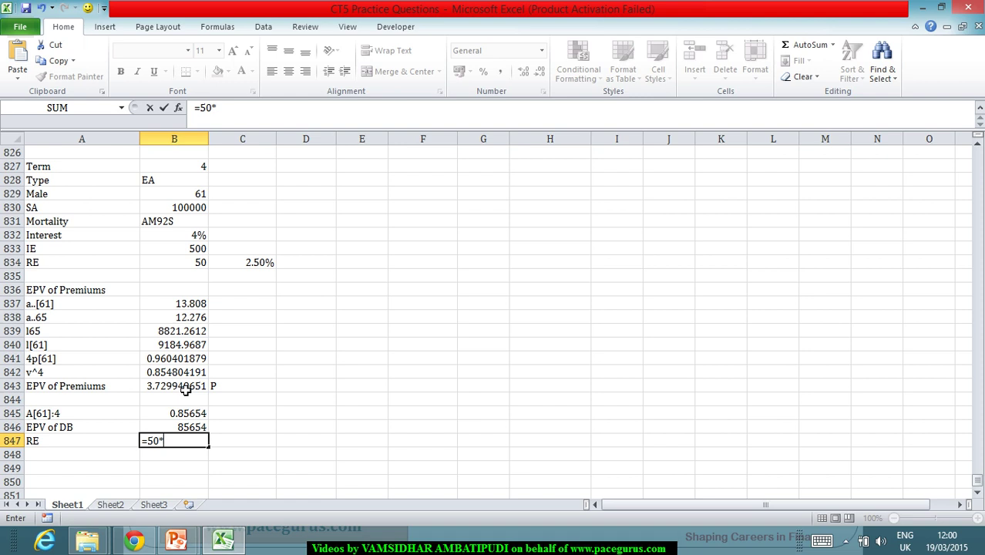
pyautogui.write('*(')
pyautogui.click(186, 390)
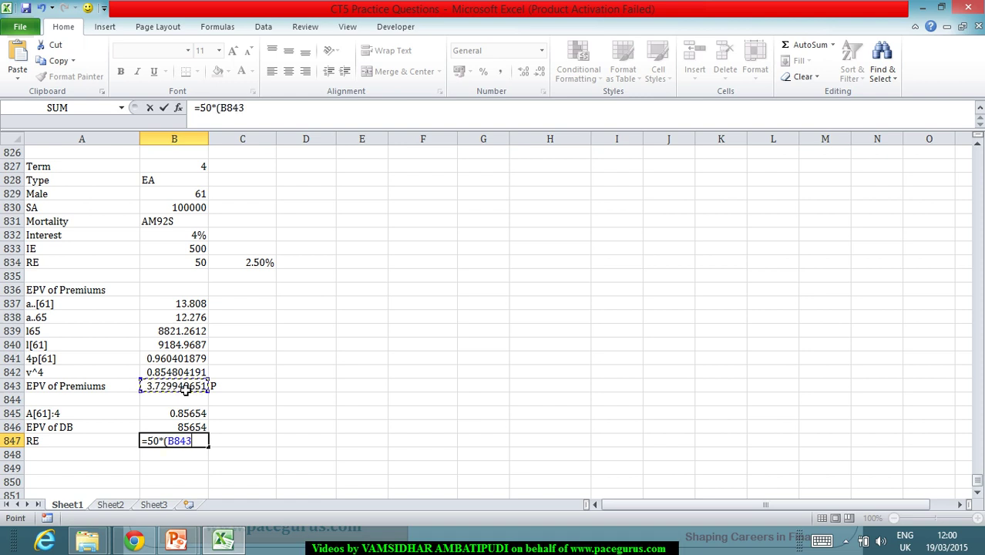
pyautogui.write('-1)')
pyautogui.press('Return')
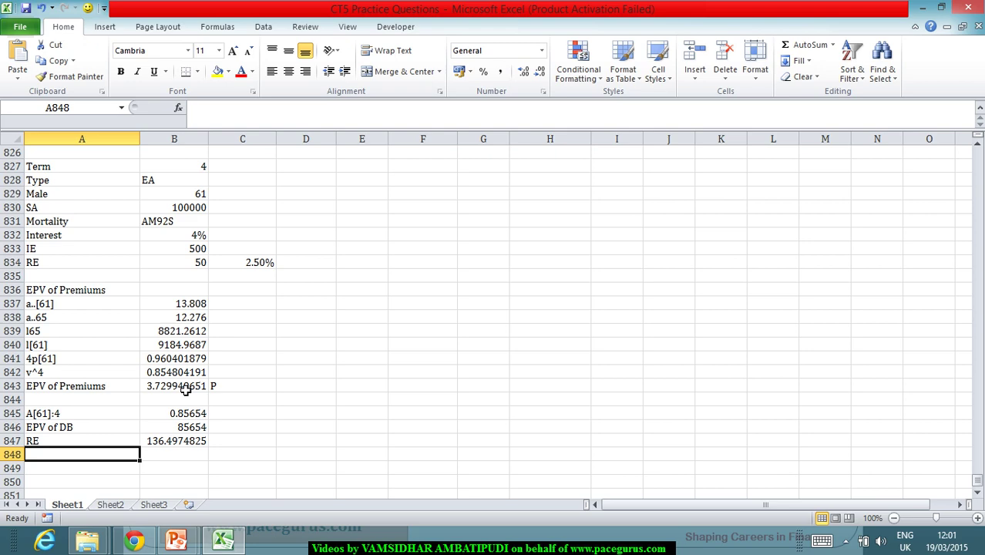
# - Calculate the premium-related renewal expense in C847 as =2.5%*(B843-1) and mark it with "P" in D847
pyautogui.press('Up')
pyautogui.press('Right')
pyautogui.press('Right')
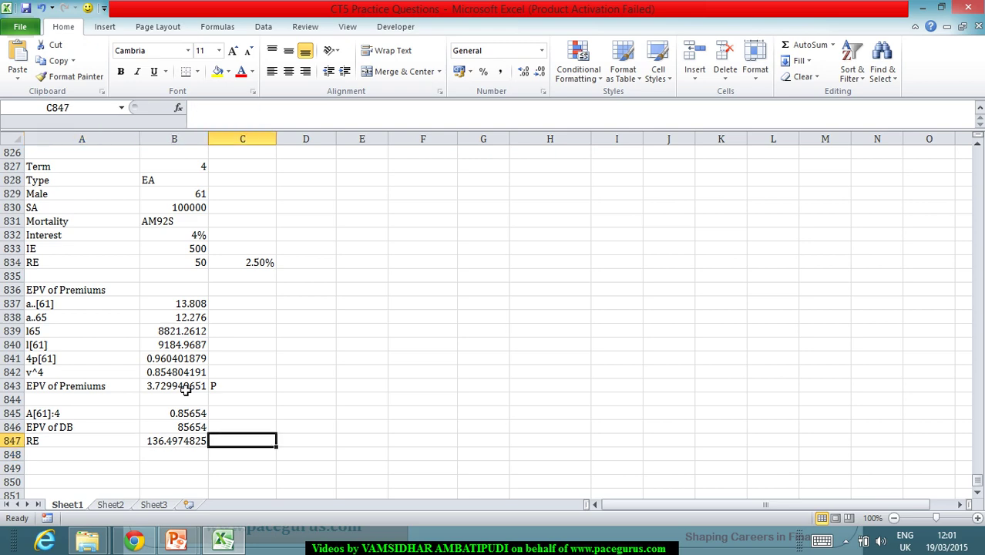
pyautogui.hotkey('alt', 'Tab')
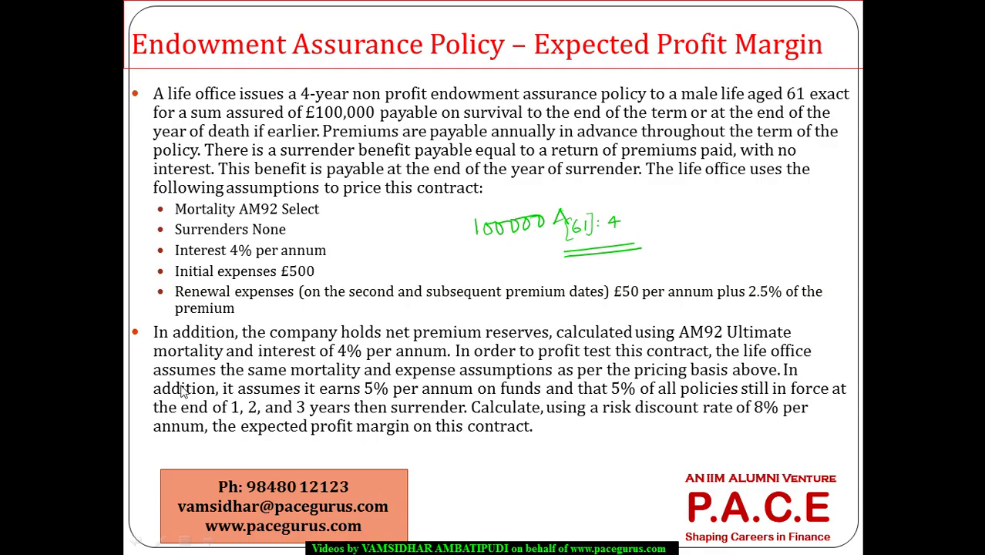
pyautogui.hotkey('alt', 'Tab')
pyautogui.write('=')
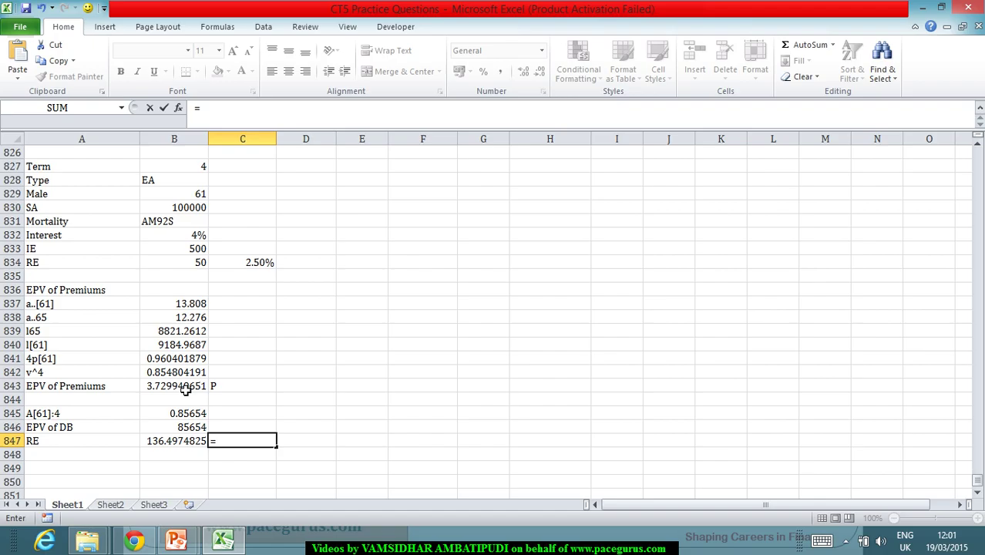
pyautogui.hotkey('alt', 'Tab')
pyautogui.hotkey('alt', 'Tab')
pyautogui.write('2.5%*(')
pyautogui.click(186, 390)
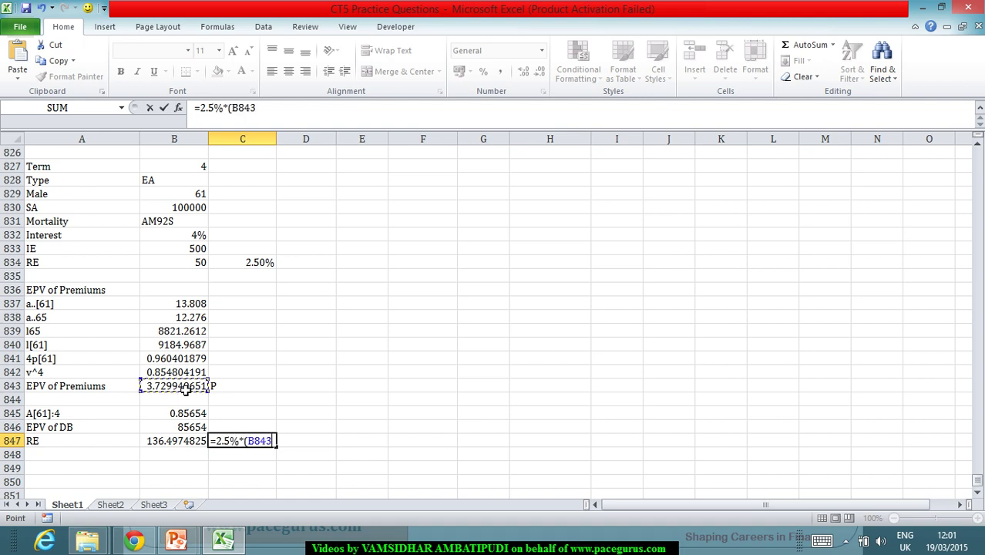
pyautogui.write('-1)')
pyautogui.press('Tab')
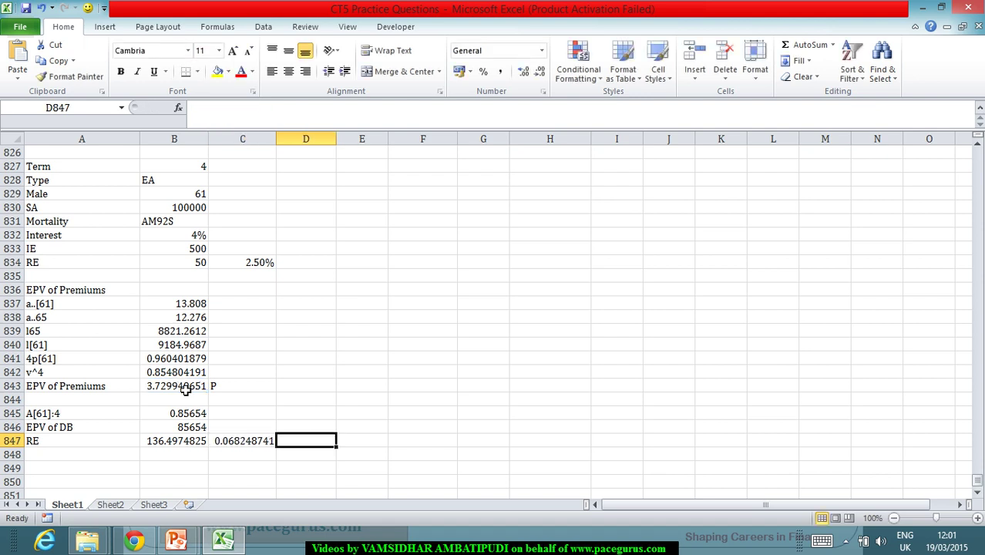
pyautogui.write('P')
pyautogui.press('Return')
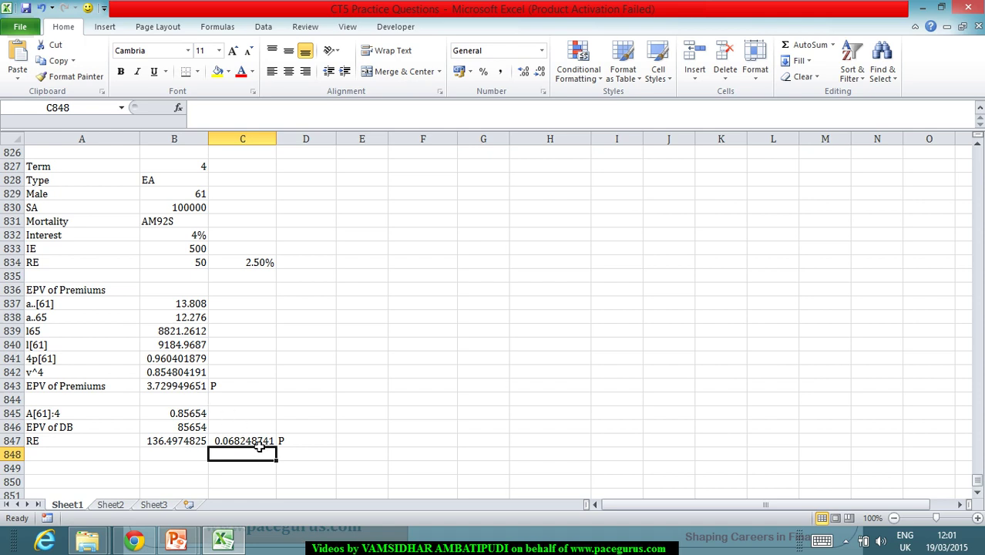
# - Label A849 "Premium" and calculate it in B849 as =(B846+B833+B847)/(B843-C847)
pyautogui.click(103, 471)
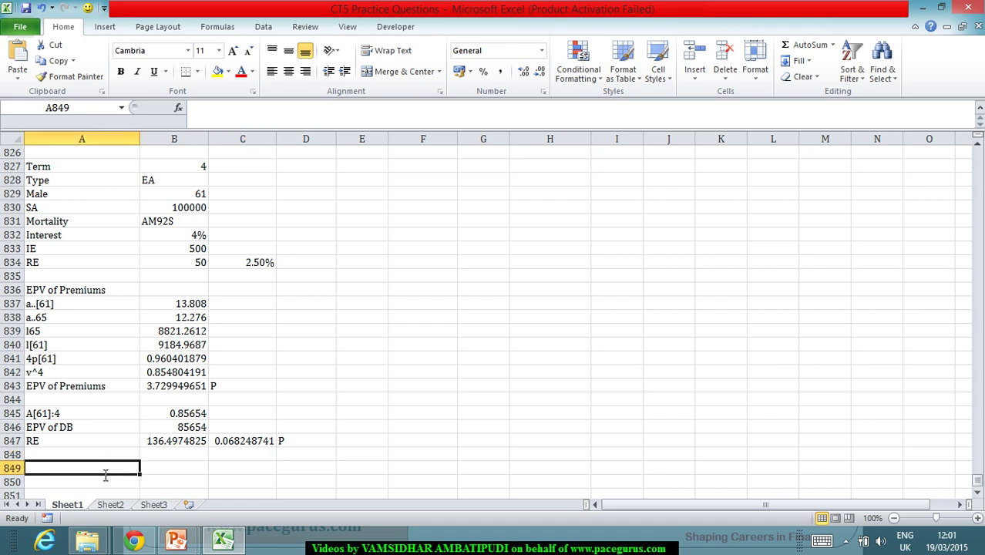
pyautogui.write('Premium')
pyautogui.press('Tab')
pyautogui.write('=(')
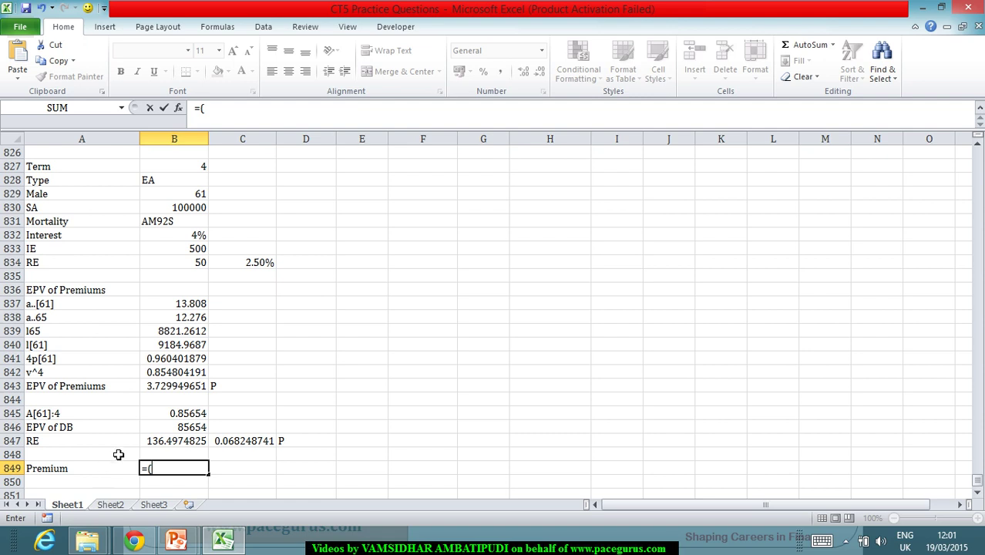
pyautogui.click(185, 432)
pyautogui.write('+')
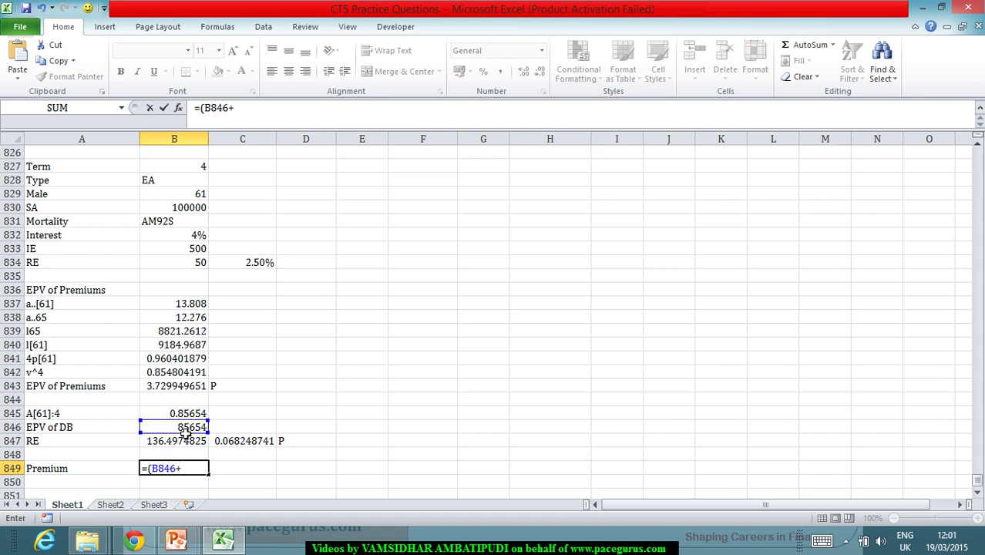
pyautogui.click(182, 248)
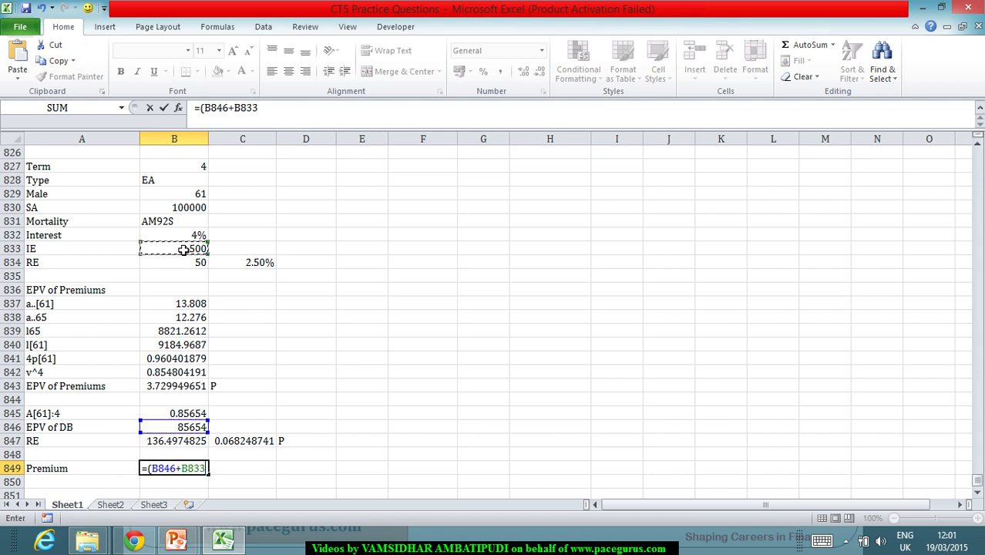
pyautogui.write('+')
pyautogui.click(171, 445)
pyautogui.write(')')
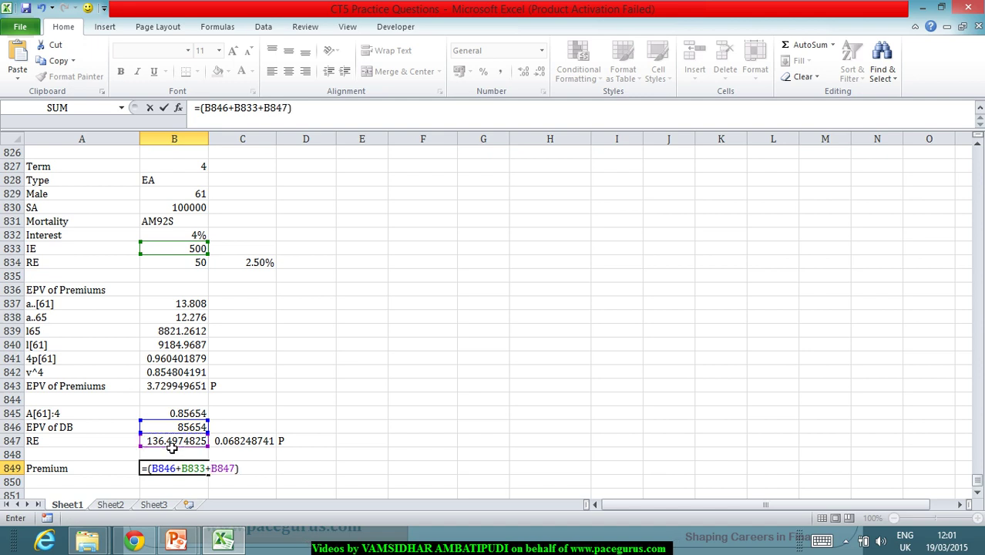
pyautogui.write('/(')
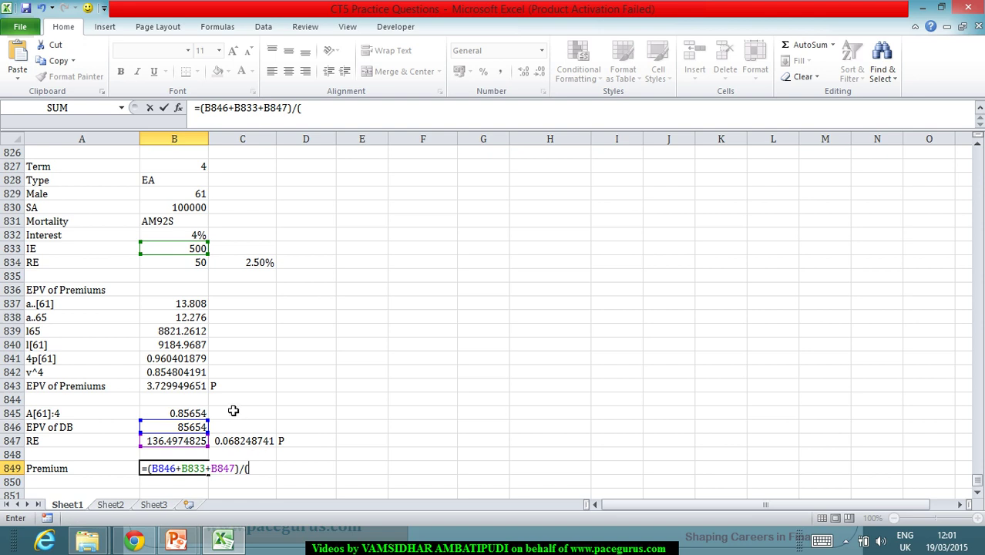
pyautogui.click(197, 391)
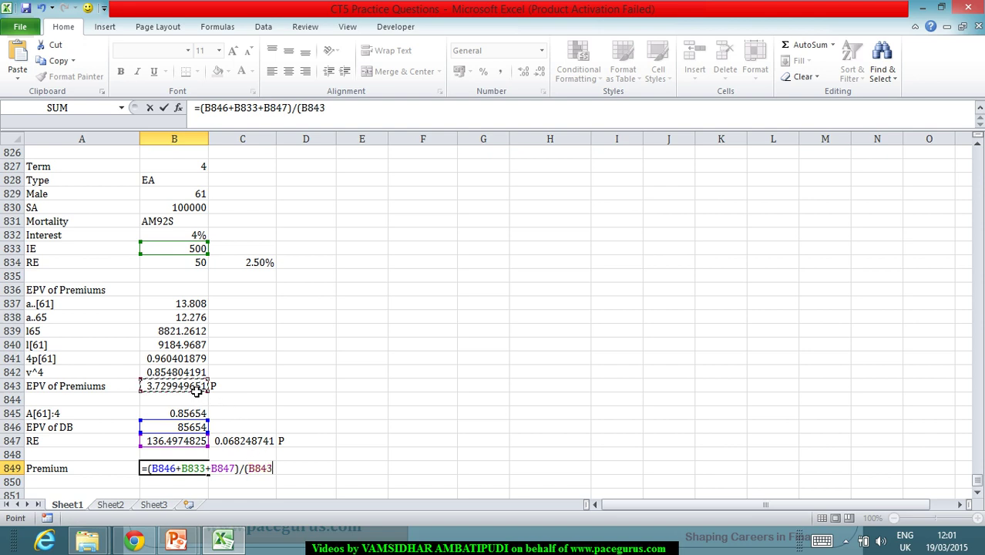
pyautogui.write('-')
pyautogui.click(230, 442)
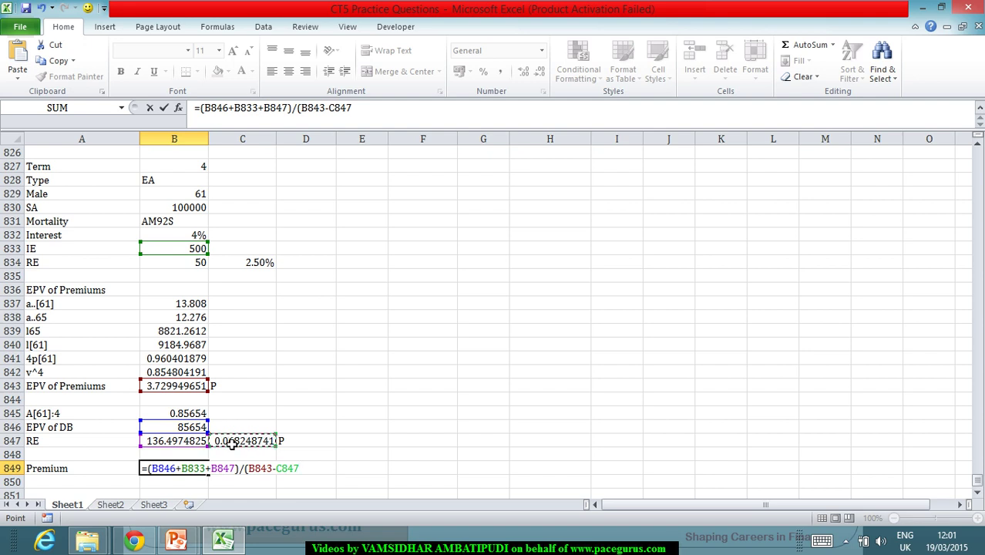
pyautogui.write(')')
pyautogui.press('Return')
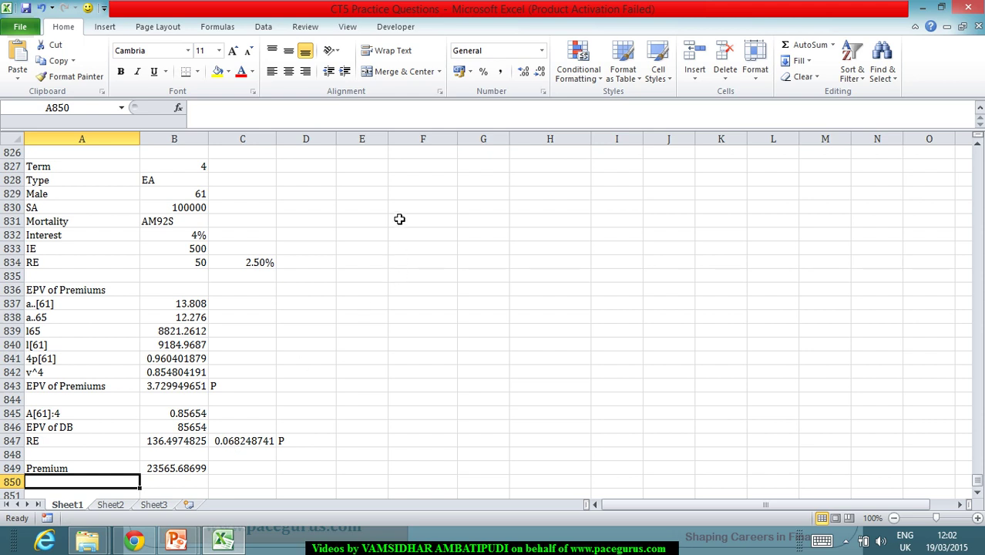
# - Add a "Year" column headed in E827 with the years 1 to 4 in E828:E831
pyautogui.click(365, 170)
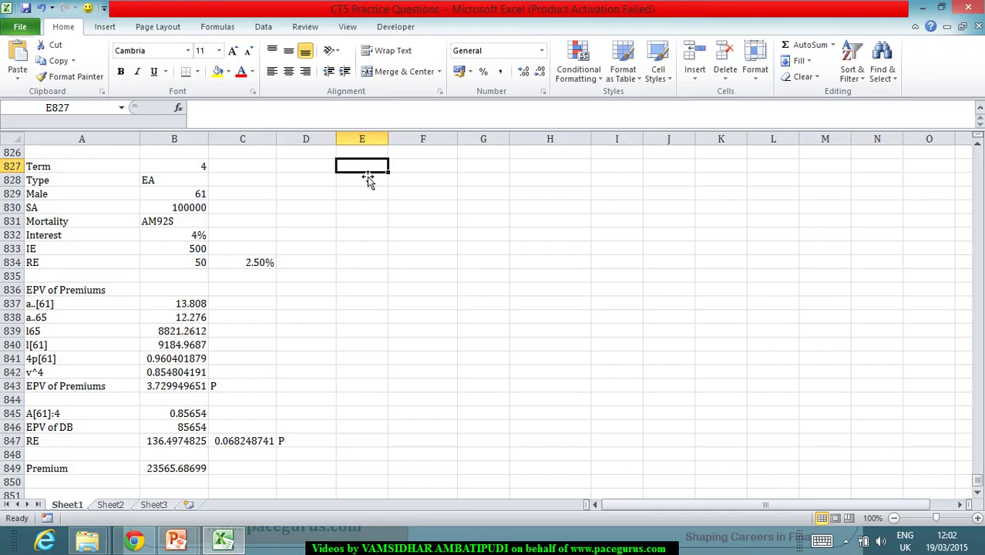
pyautogui.write('Year')
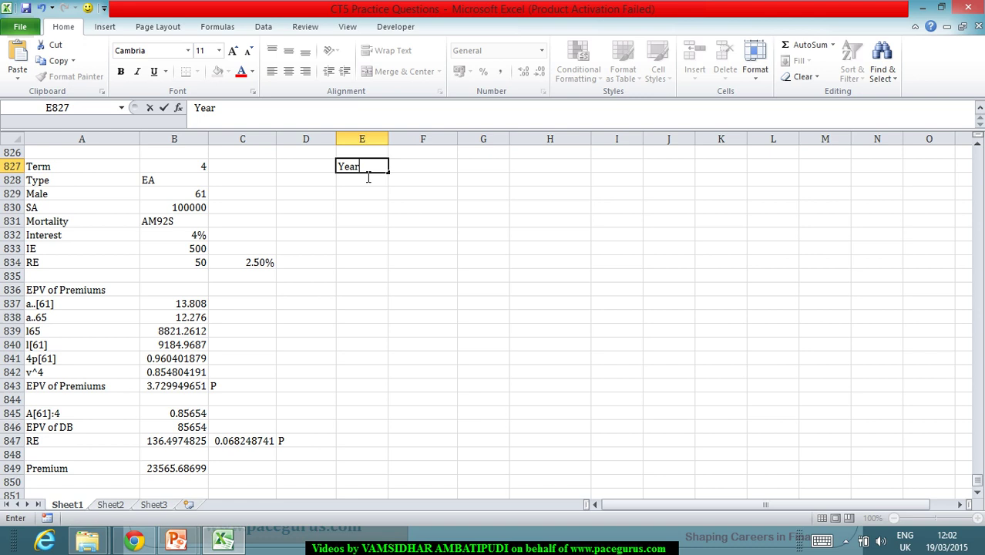
pyautogui.press('Return')
pyautogui.write('1')
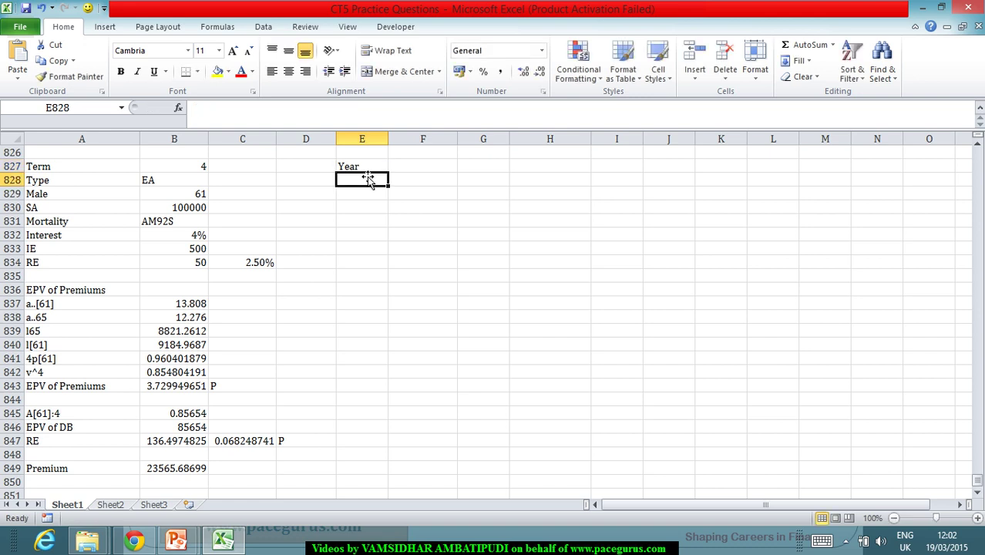
pyautogui.press('Return')
pyautogui.write('2')
pyautogui.press('Return')
pyautogui.write('3')
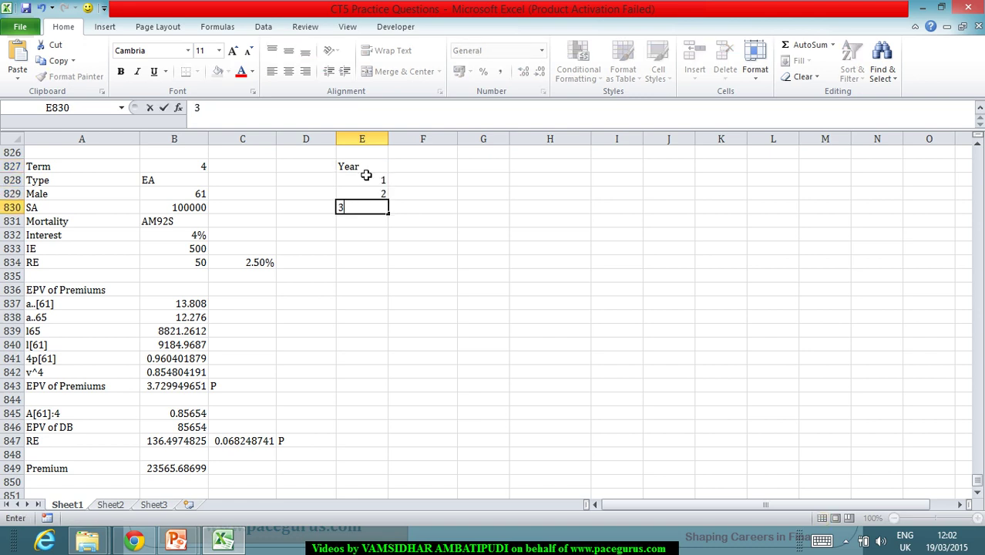
pyautogui.press('Return')
pyautogui.write('4')
pyautogui.press('Return')
# - Head F827 "Premiums", link F828 to the premium as =$B$849 and fill it down to year 4
pyautogui.click(395, 168)
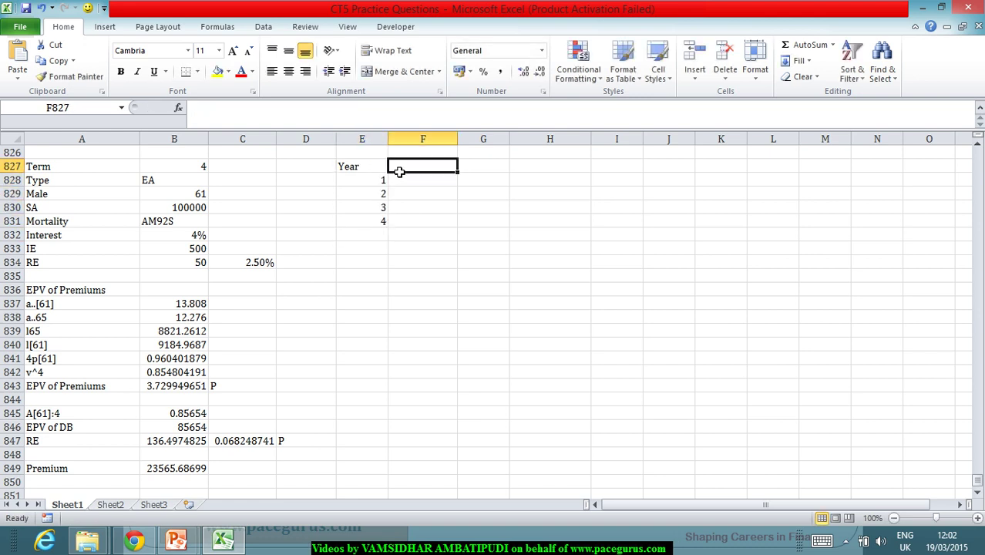
pyautogui.write('Premiums')
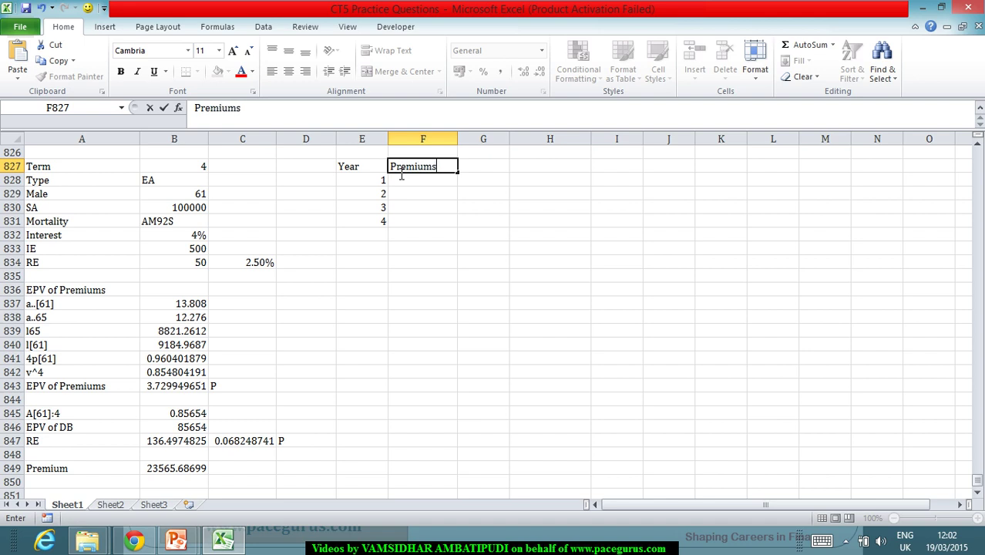
pyautogui.press('Return')
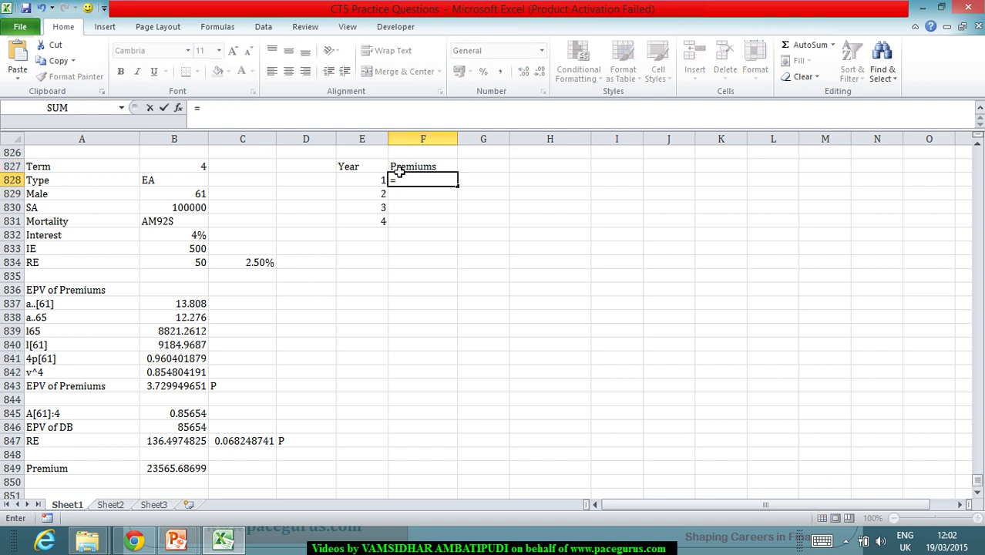
pyautogui.click(178, 472)
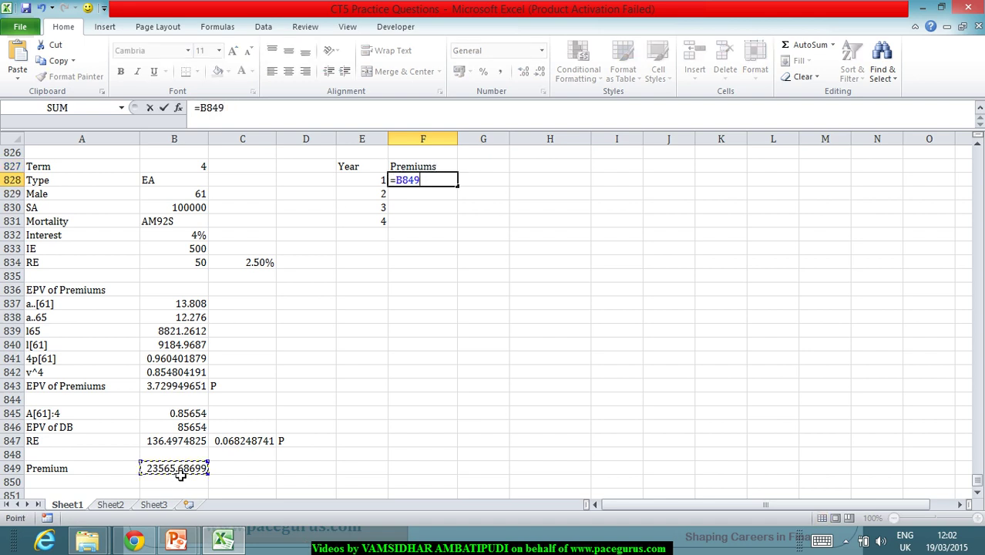
pyautogui.press('F4')
pyautogui.press('Return')
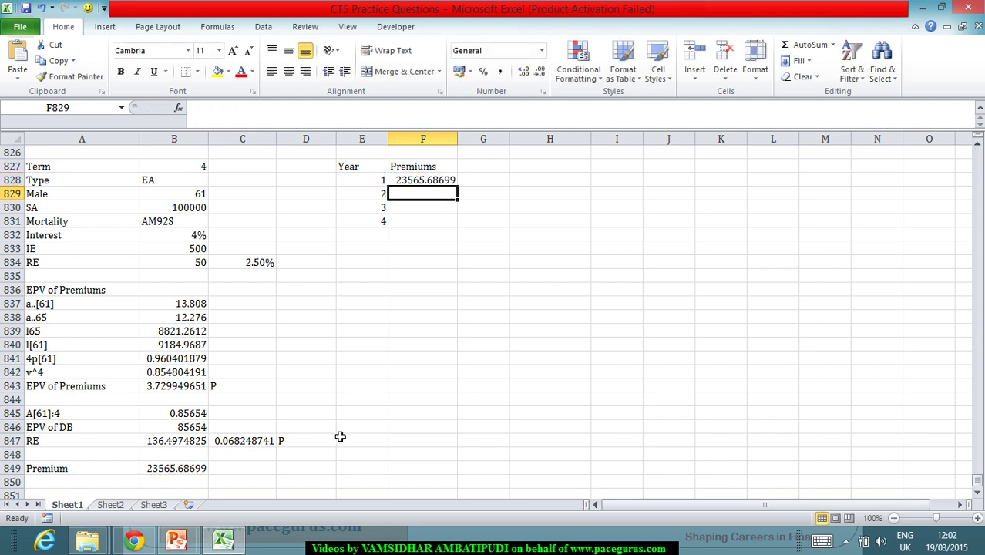
pyautogui.click(429, 185)
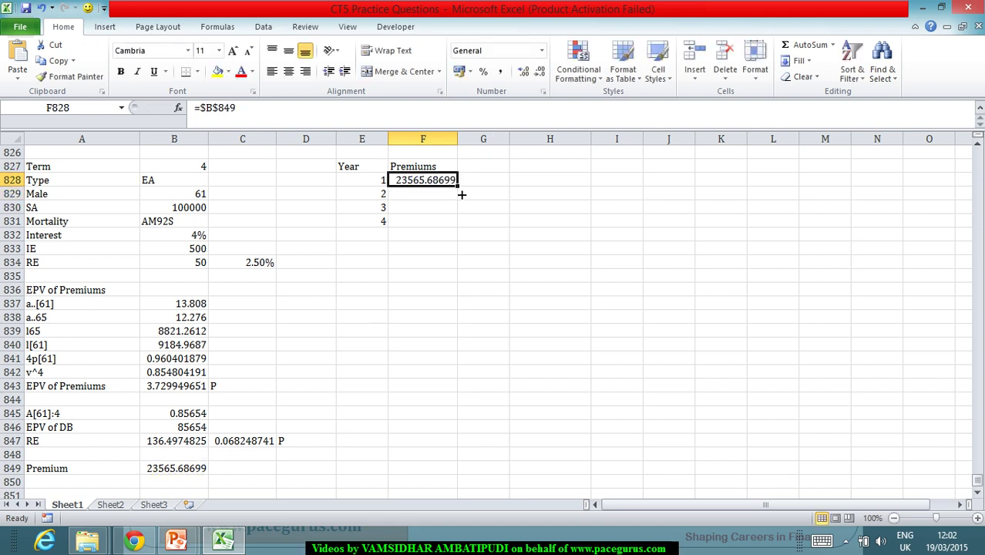
pyautogui.doubleClick(462, 194)
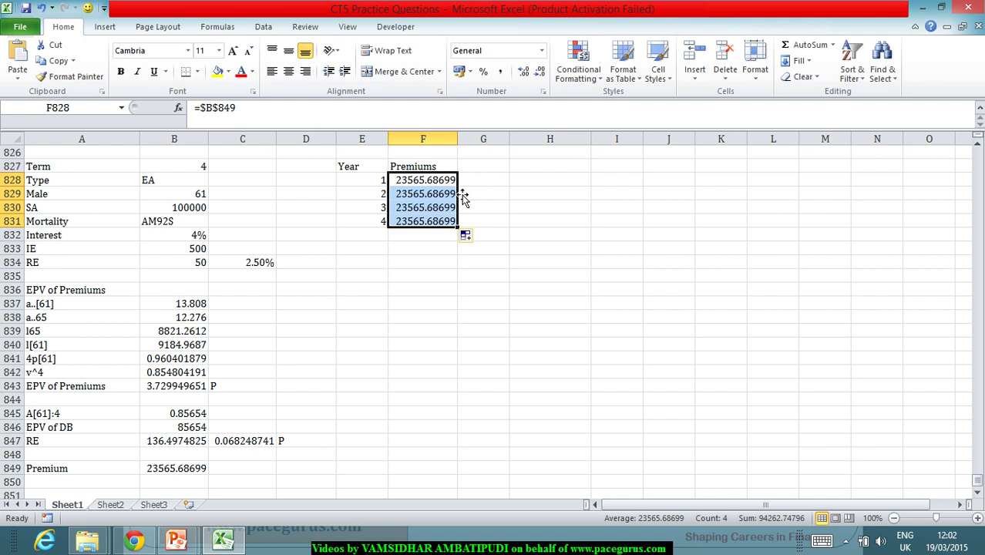
# - Head G827 "Expenses" and link the year 1 expense in G828 to the initial expense in B833
pyautogui.click(482, 169)
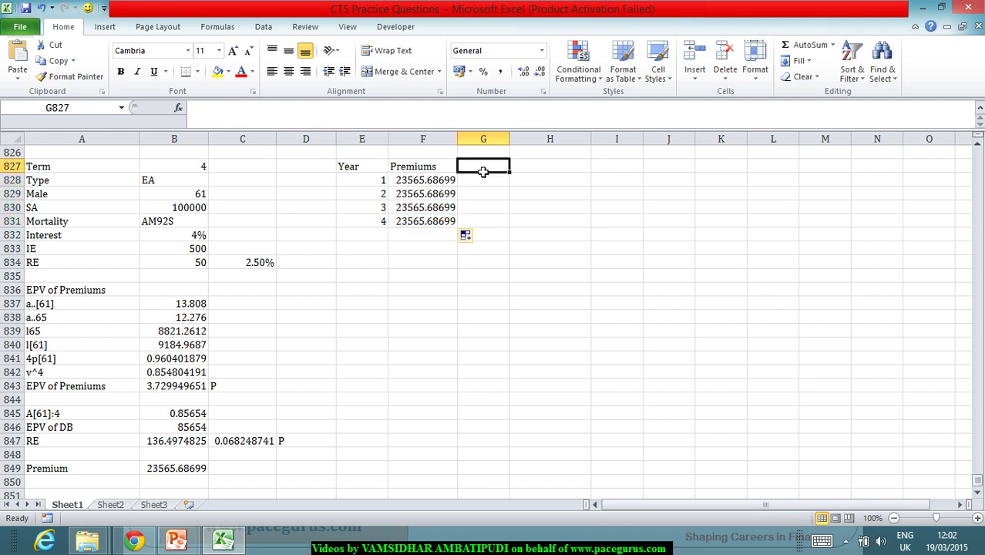
pyautogui.write('Expenses')
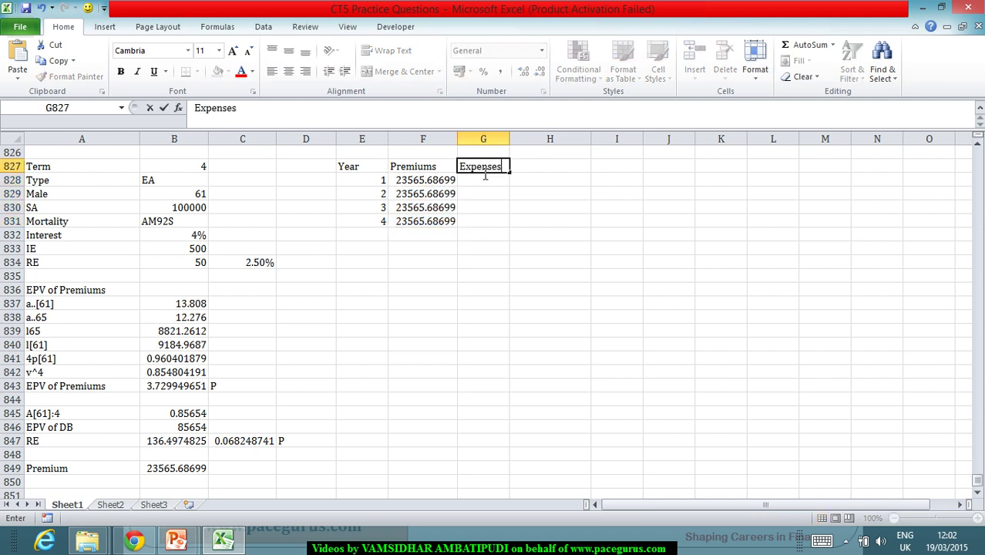
pyautogui.press('Return')
pyautogui.write('=')
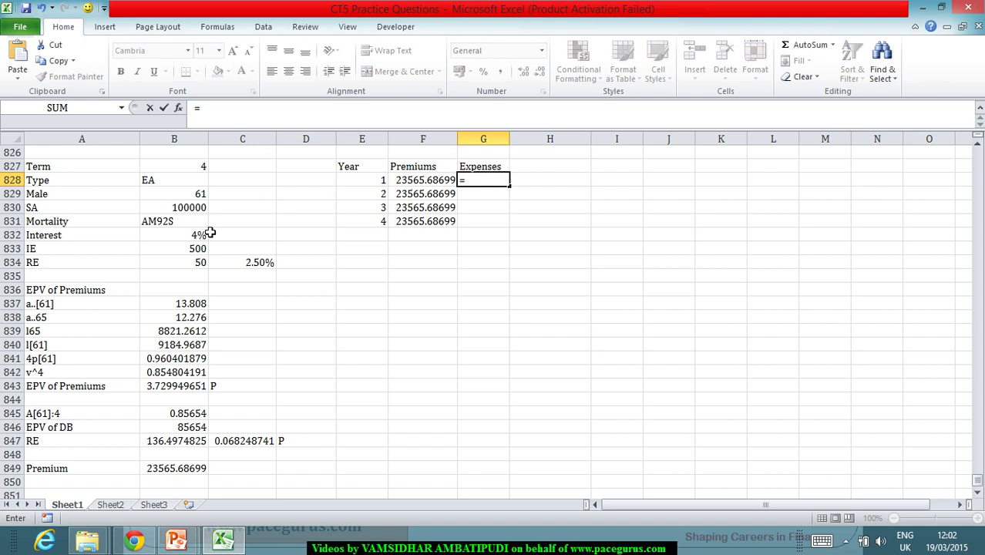
pyautogui.click(196, 251)
pyautogui.press('Return')
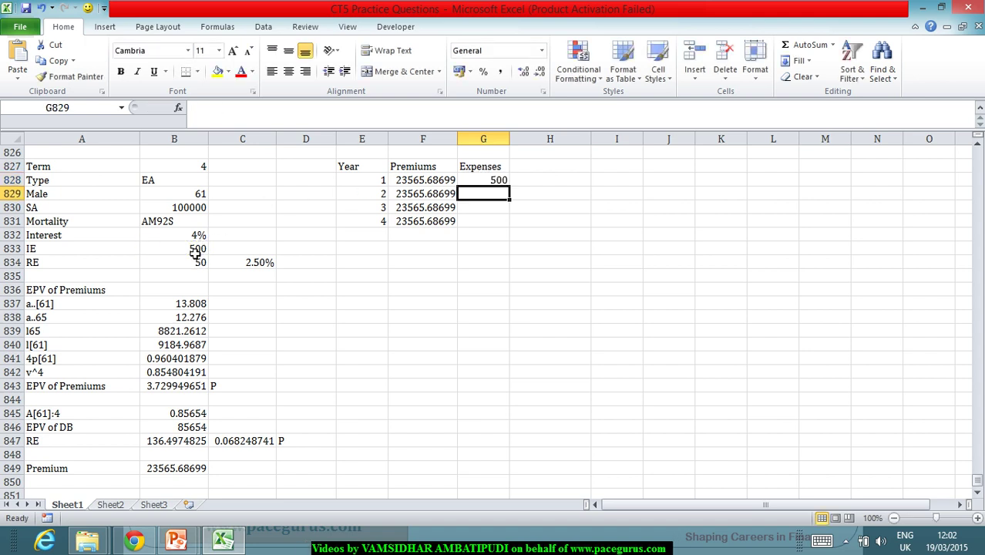
# - Calculate the year 2 expense in G829 as =$B$847+$C$847*F829
pyautogui.write('=')
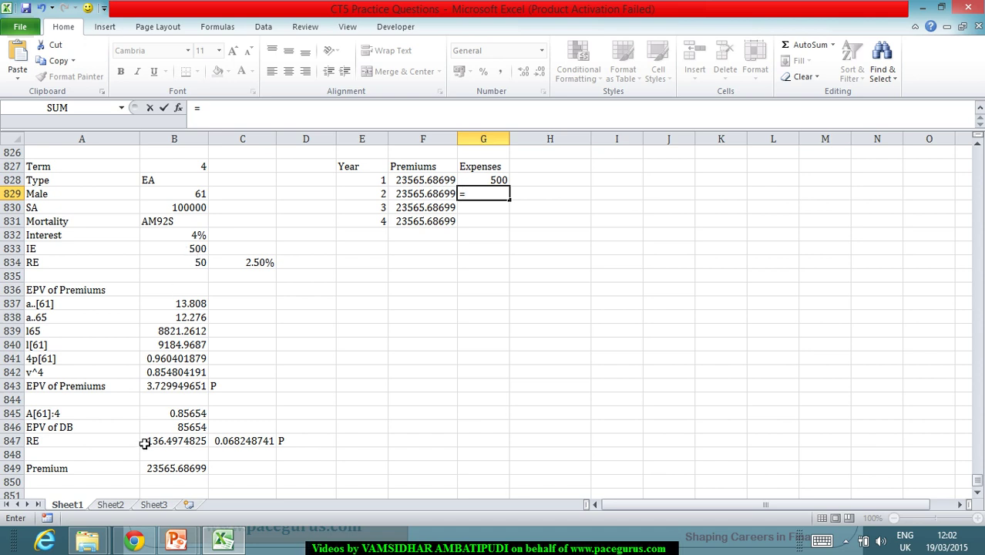
pyautogui.click(174, 441)
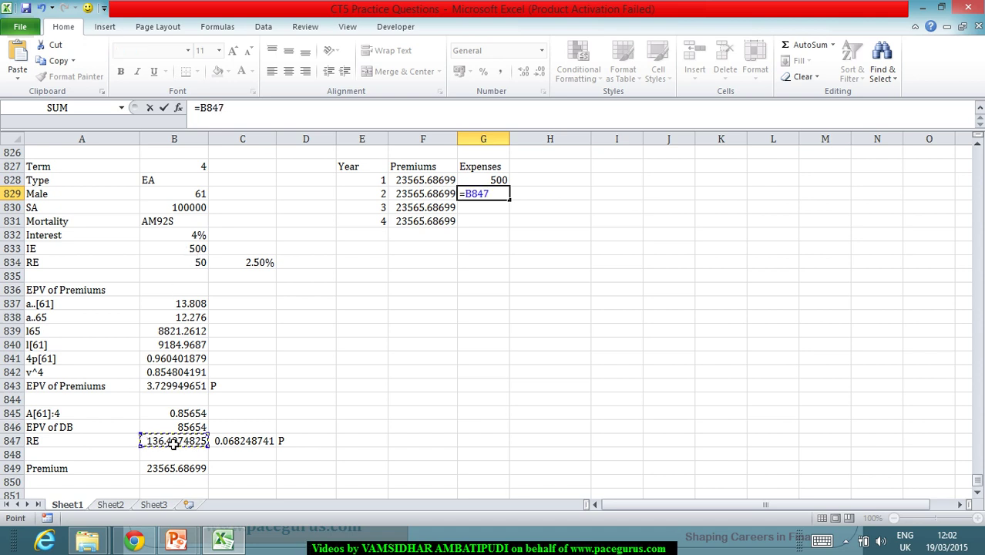
pyautogui.write('+')
pyautogui.click(239, 442)
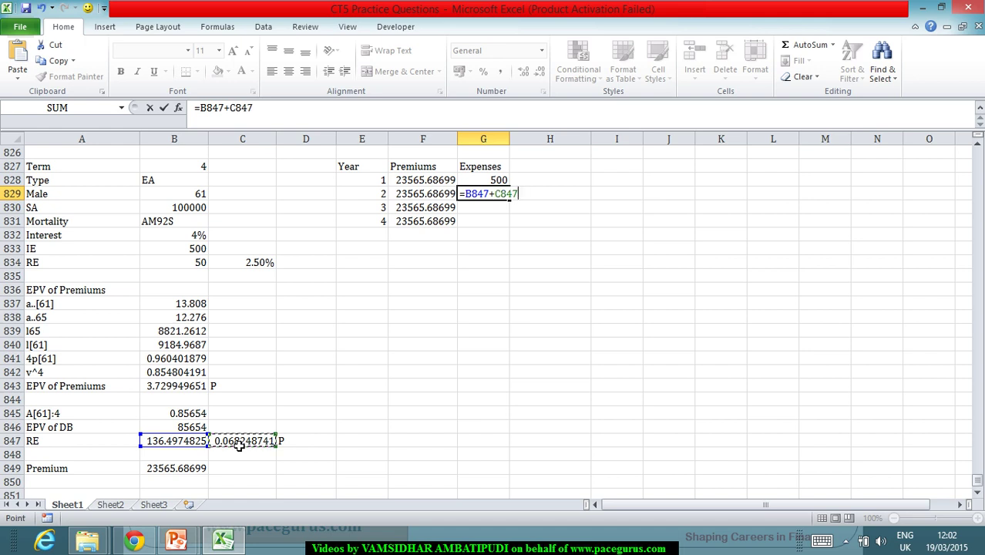
pyautogui.write('*')
pyautogui.click(425, 198)
pyautogui.click(472, 196)
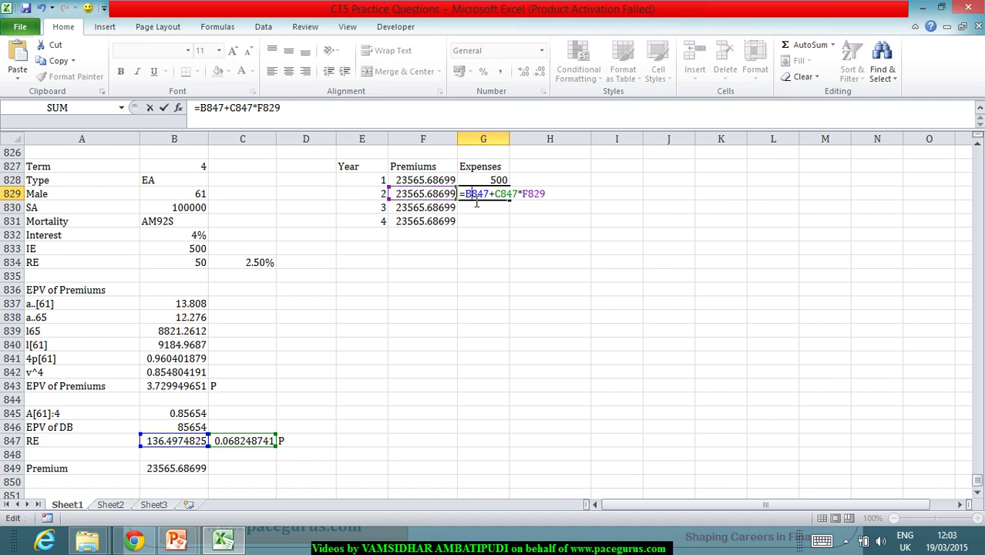
pyautogui.press('F4')
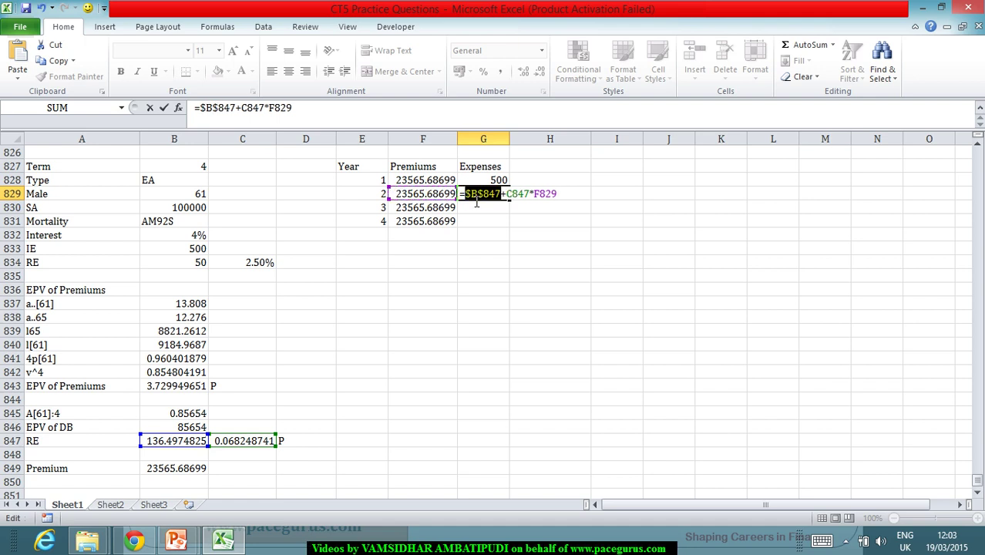
pyautogui.click(520, 197)
pyautogui.press('F4')
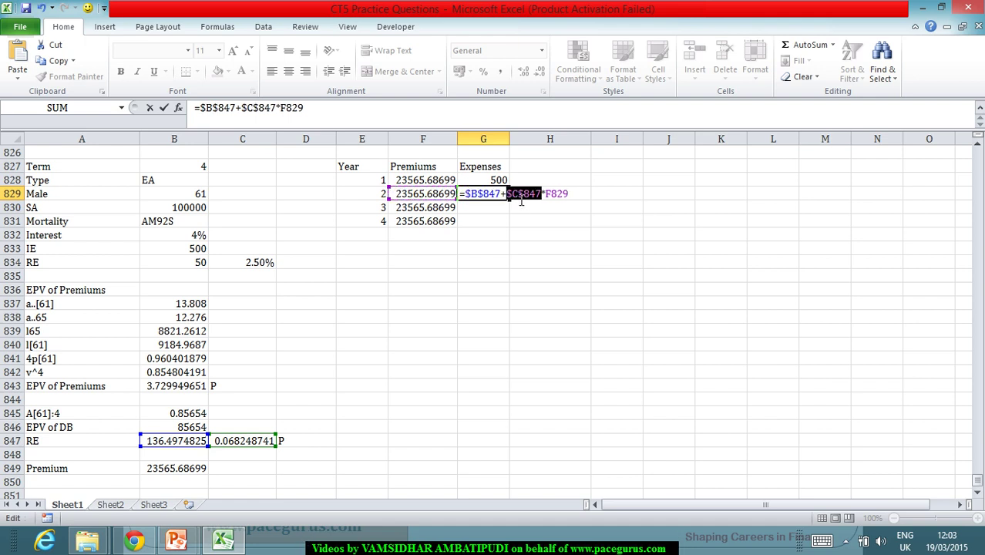
pyautogui.press('Return')
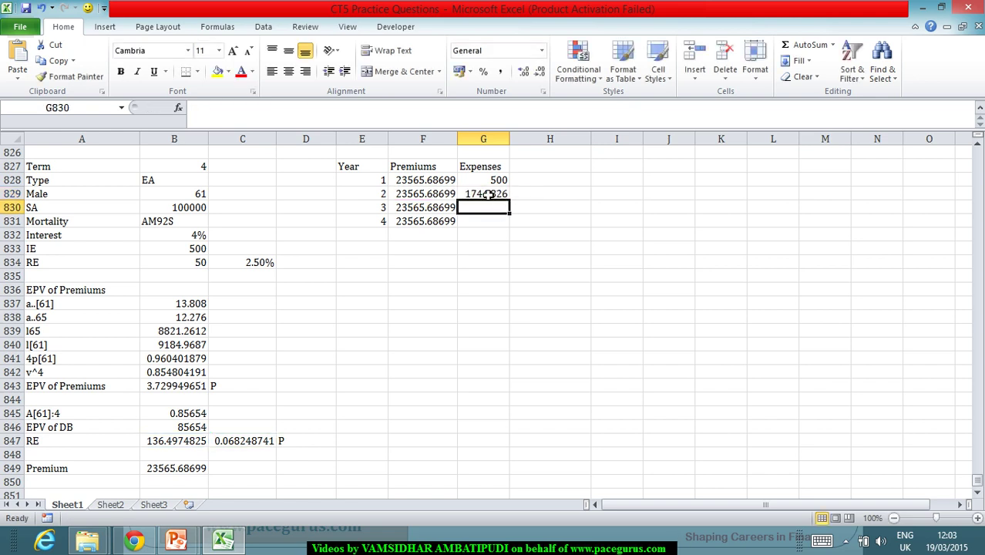
# - Replace the year 2 expense formula in G829 with =50+2.5%*F829 and fill it down to year 4
pyautogui.click(490, 194)
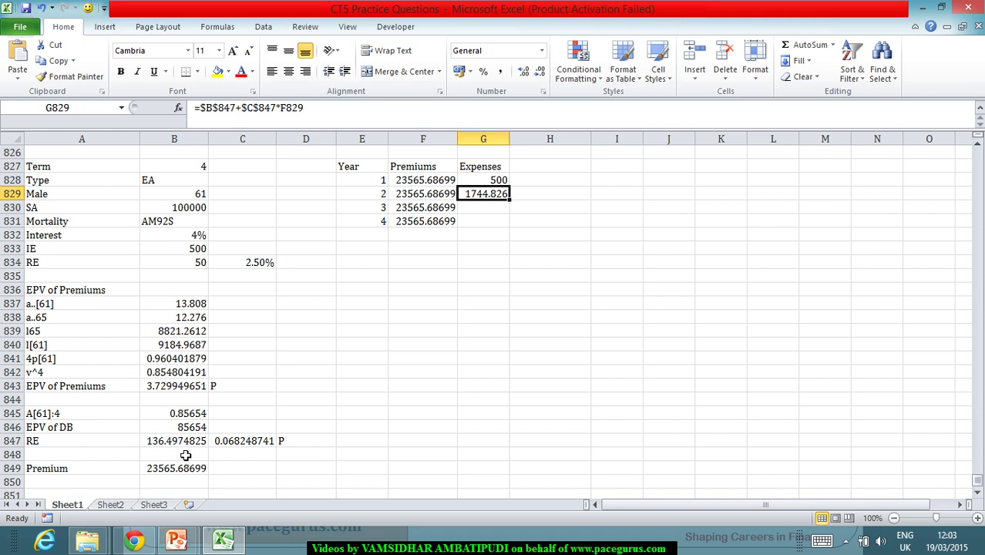
pyautogui.write('=50')
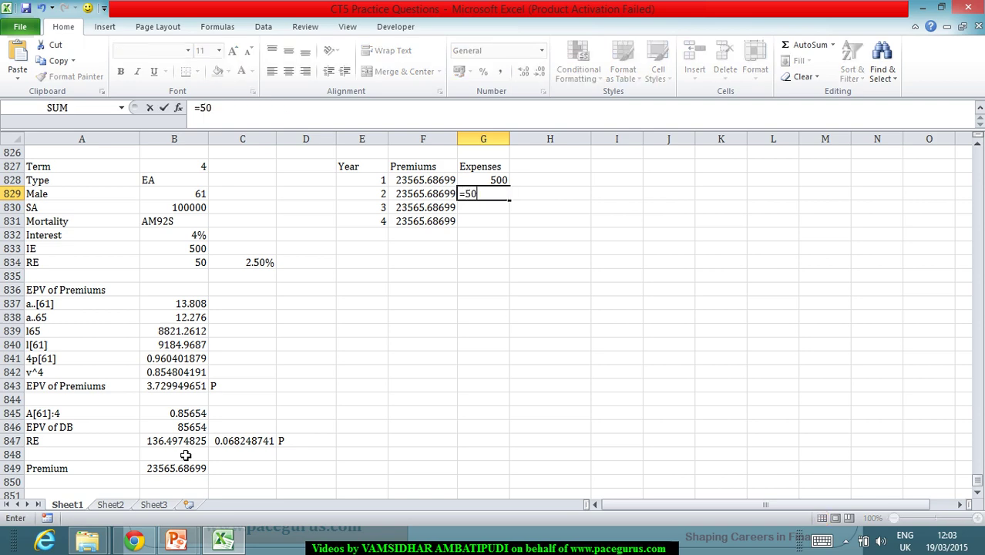
pyautogui.write('+')
pyautogui.hotkey('alt', 'Tab')
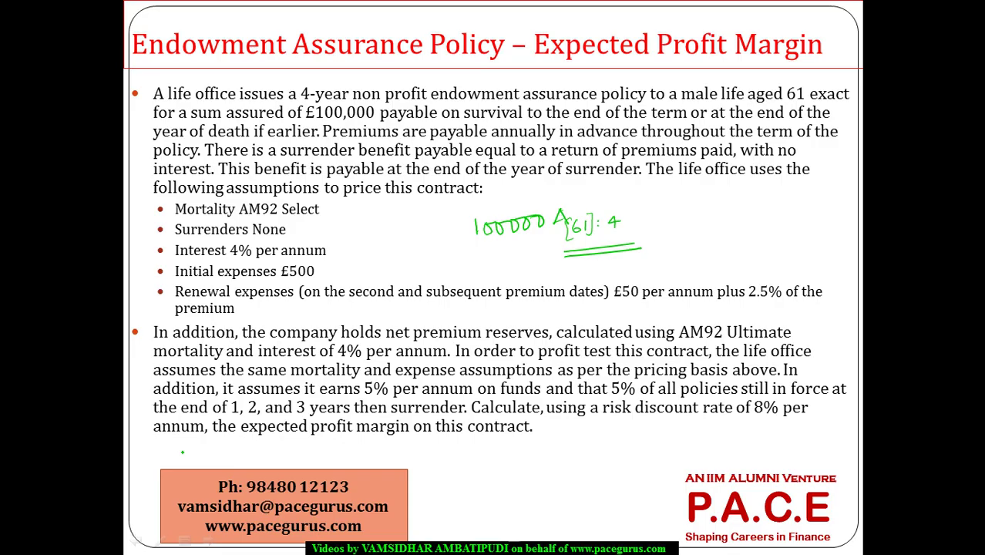
pyautogui.moveTo(657, 222); pyautogui.dragTo(671, 221)
pyautogui.moveTo(663, 216); pyautogui.dragTo(664, 228)
pyautogui.hotkey('alt', 'Tab')
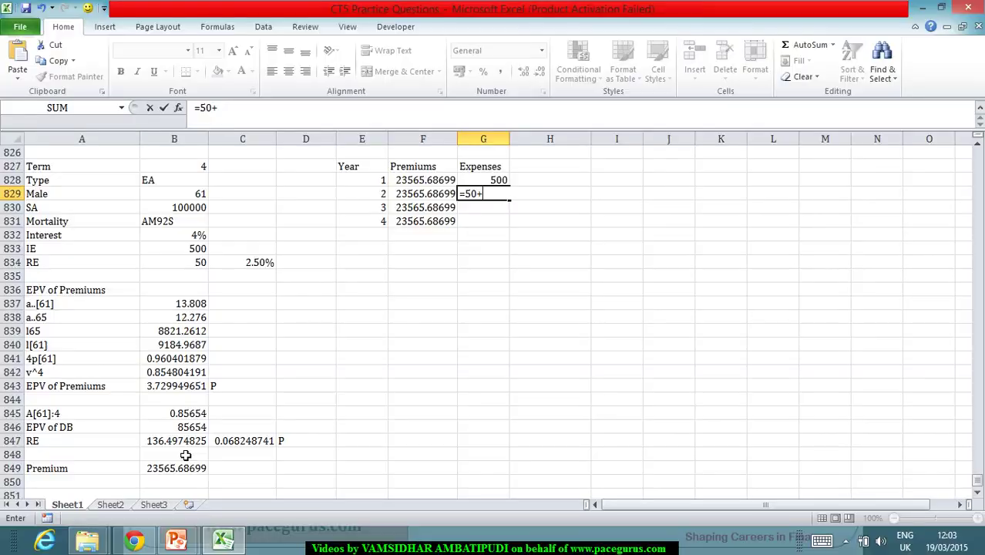
pyautogui.write('2.5%*')
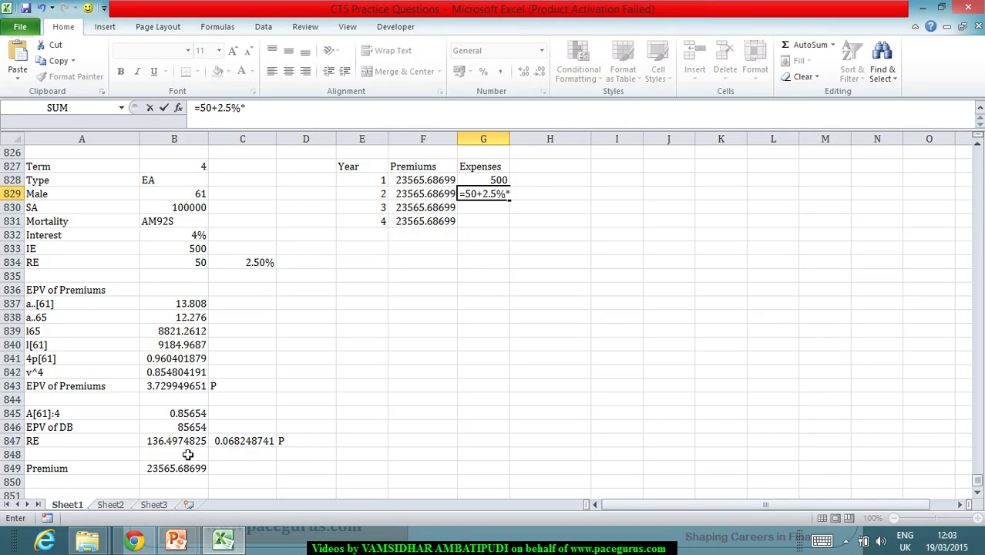
pyautogui.click(428, 194)
pyautogui.press('Return')
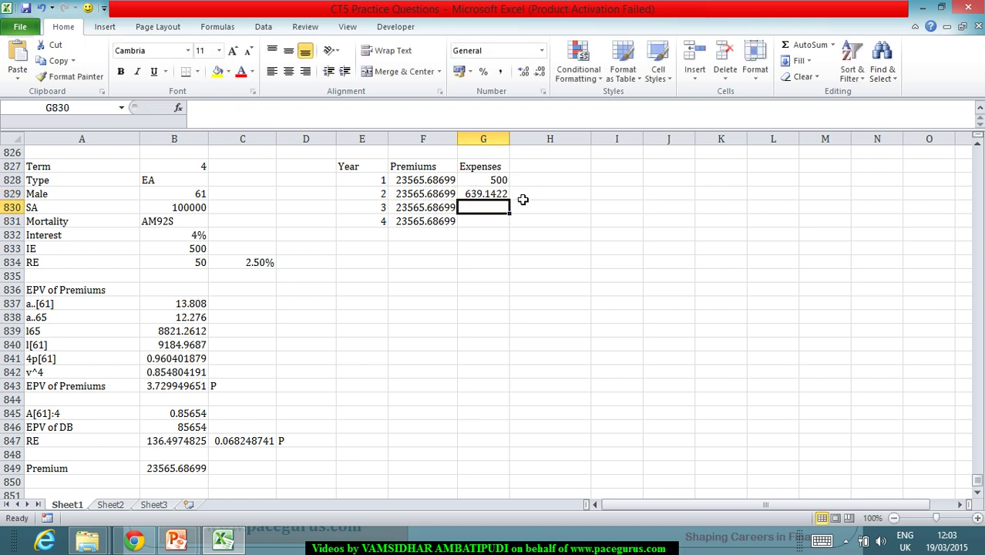
pyautogui.click(497, 195)
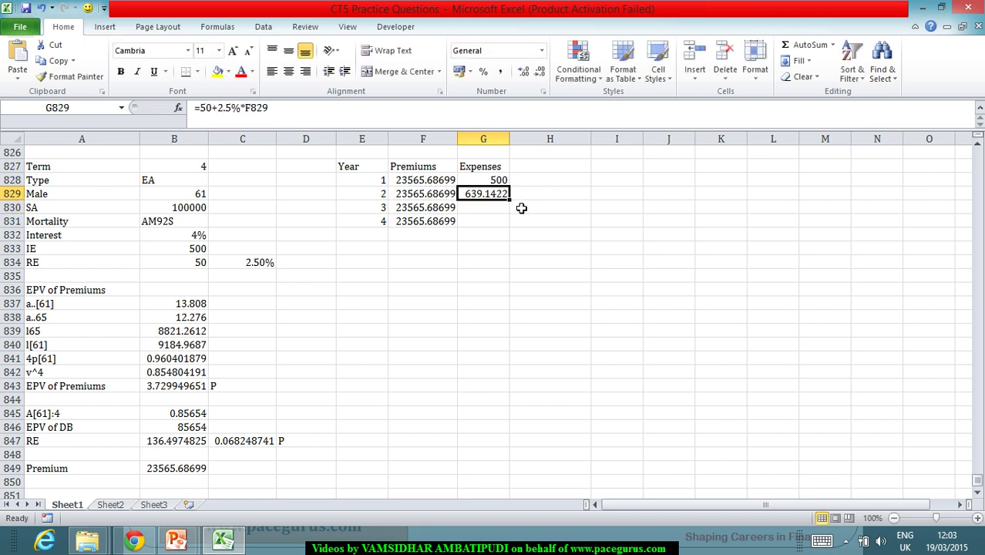
pyautogui.moveTo(510, 201); pyautogui.dragTo(516, 218)
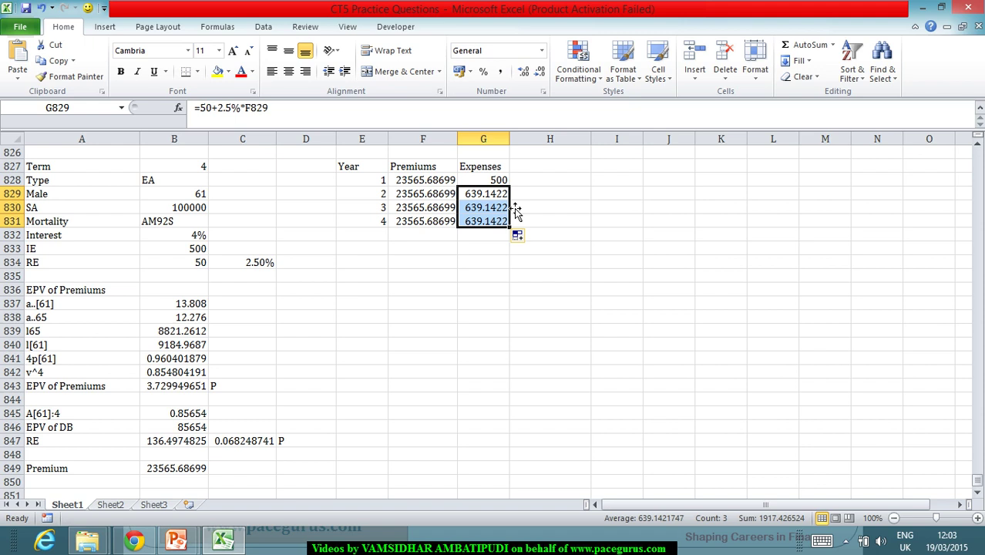
# - Switch to the PowerPoint question slide and mark the net premium reserves, AM92 Ultimate mortality and 4% interest in ink
pyautogui.click(529, 172)
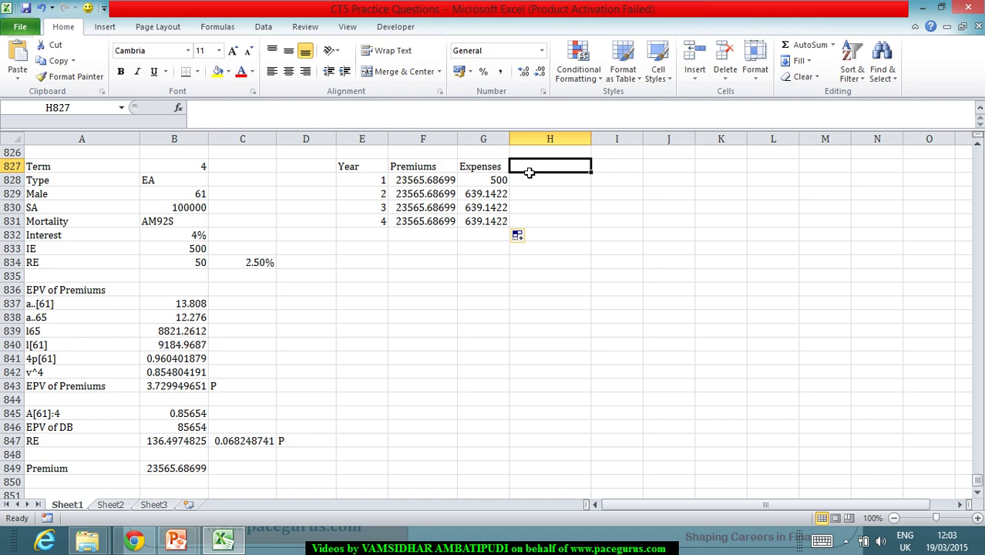
pyautogui.hotkey('alt', 'Tab')
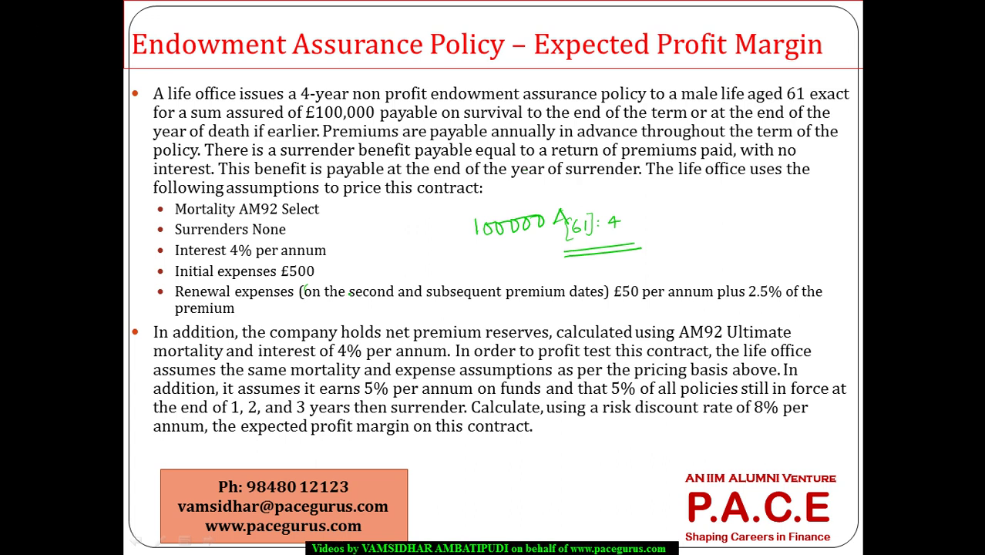
pyautogui.moveTo(488, 322)
pyautogui.mouseDown()
pyautogui.moveTo(460, 310)
pyautogui.moveTo(443, 353)
pyautogui.moveTo(543, 306)
pyautogui.moveTo(502, 316)
pyautogui.mouseUp()
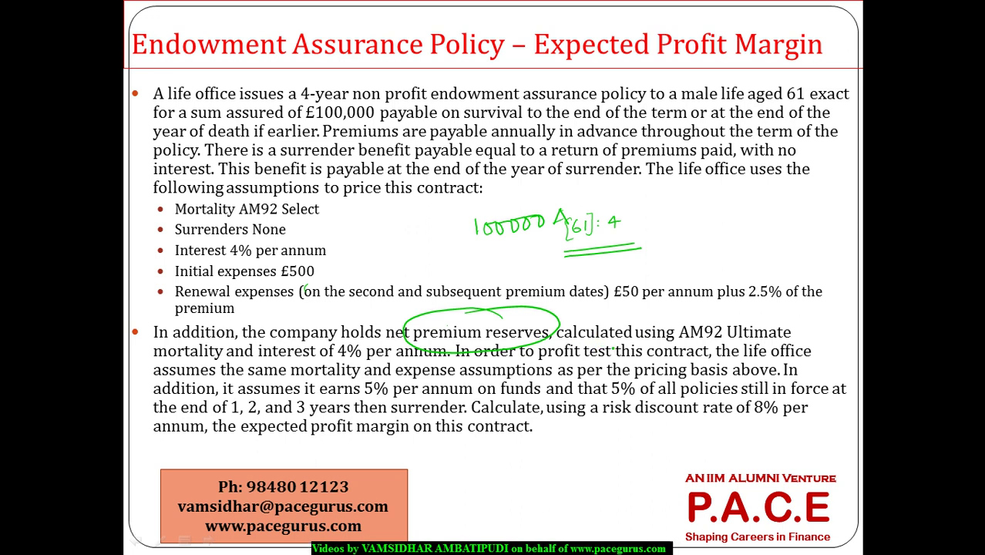
pyautogui.moveTo(682, 339); pyautogui.dragTo(768, 337)
pyautogui.moveTo(341, 356)
pyautogui.mouseDown()
pyautogui.moveTo(369, 362)
pyautogui.moveTo(360, 371)
pyautogui.mouseUp()
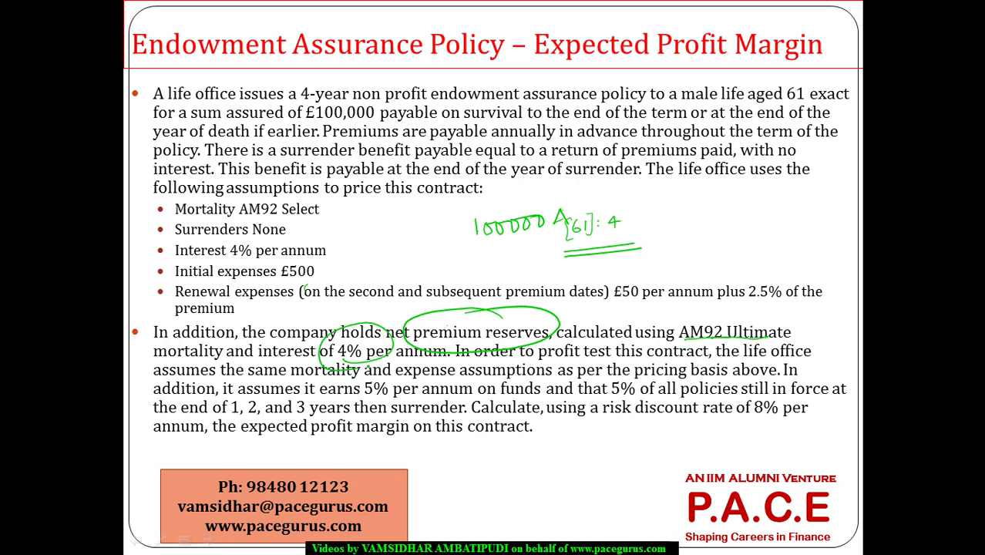
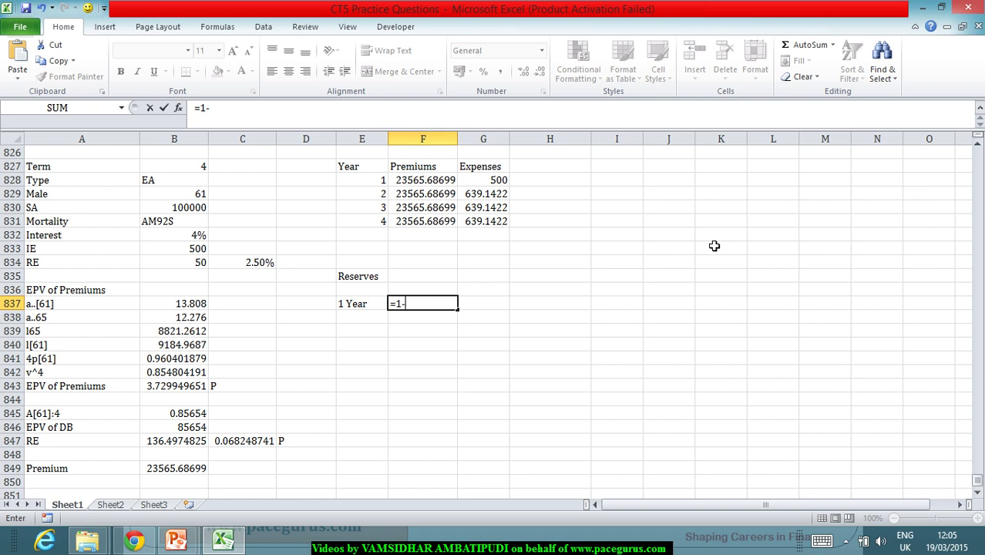
# - Complete the 1 Year reserve factor in F837 as =1-2.857/3.722, checking the annuity ratio on the slide
pyautogui.write('2.857/')
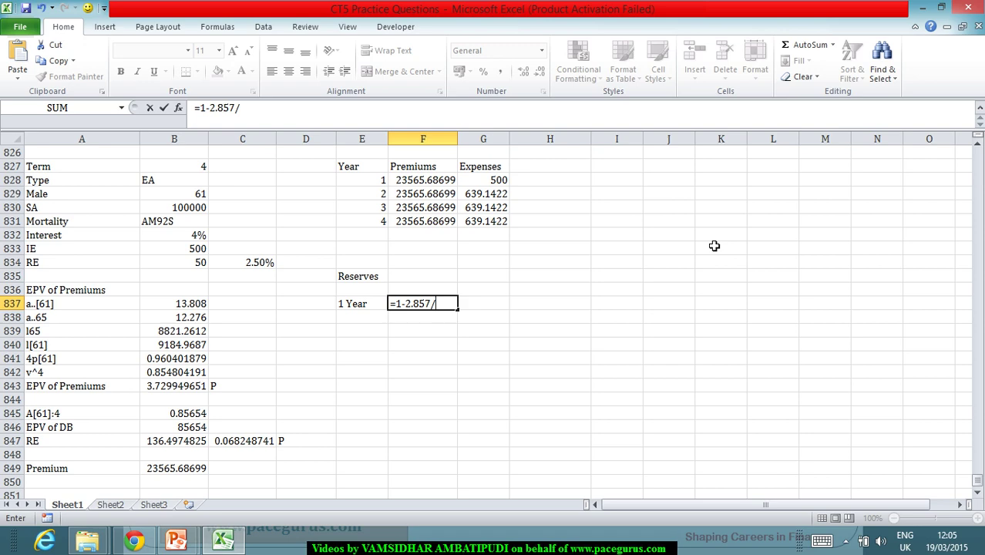
pyautogui.hotkey('alt', 'Tab')
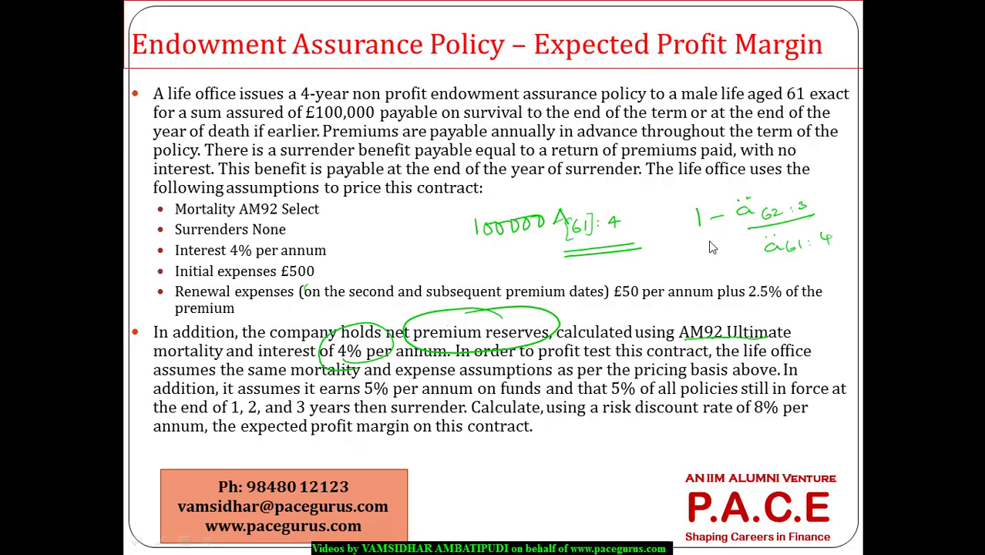
pyautogui.hotkey('alt', 'Tab')
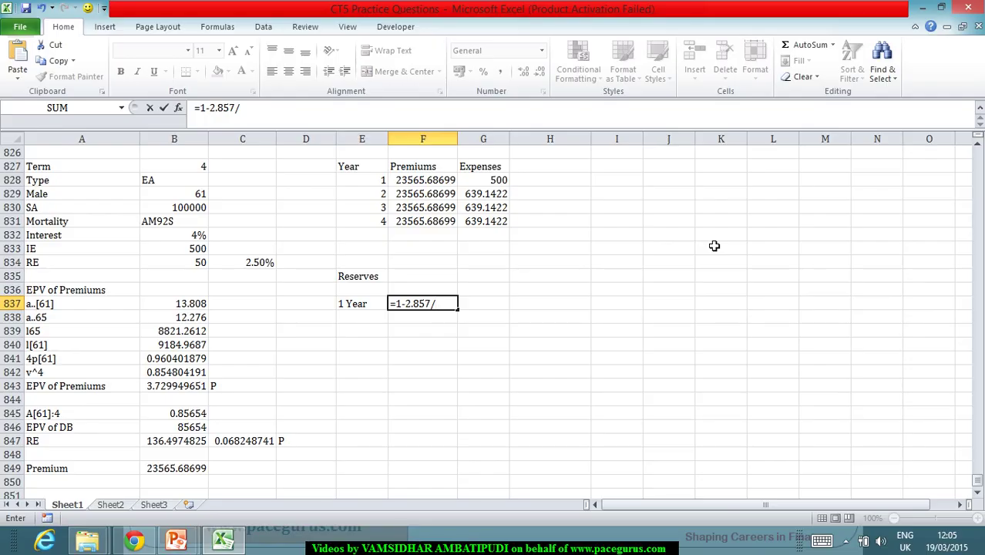
pyautogui.write('3.722')
pyautogui.press('Return')
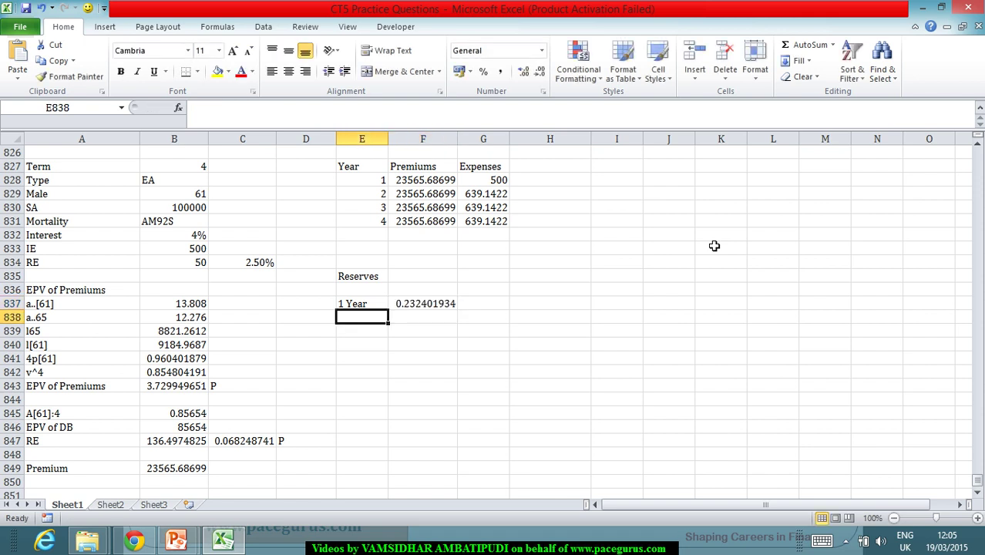
# - Scale the 1 Year reserve in F837 to the sum assured by changing its formula to =(1-2.857/3.722)*100000
pyautogui.press('Up')
pyautogui.press('Right')
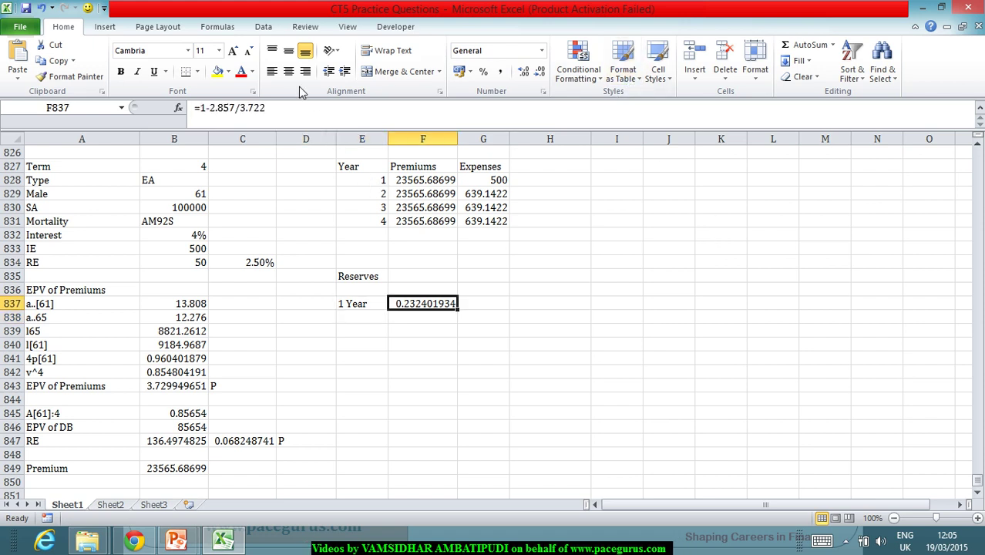
pyautogui.click(306, 110)
pyautogui.write(')')
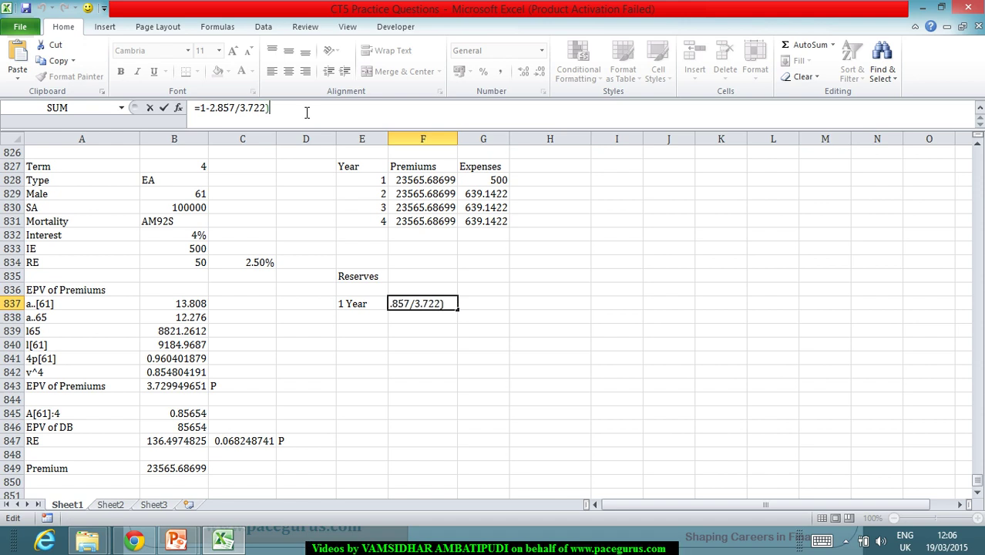
pyautogui.click(200, 109)
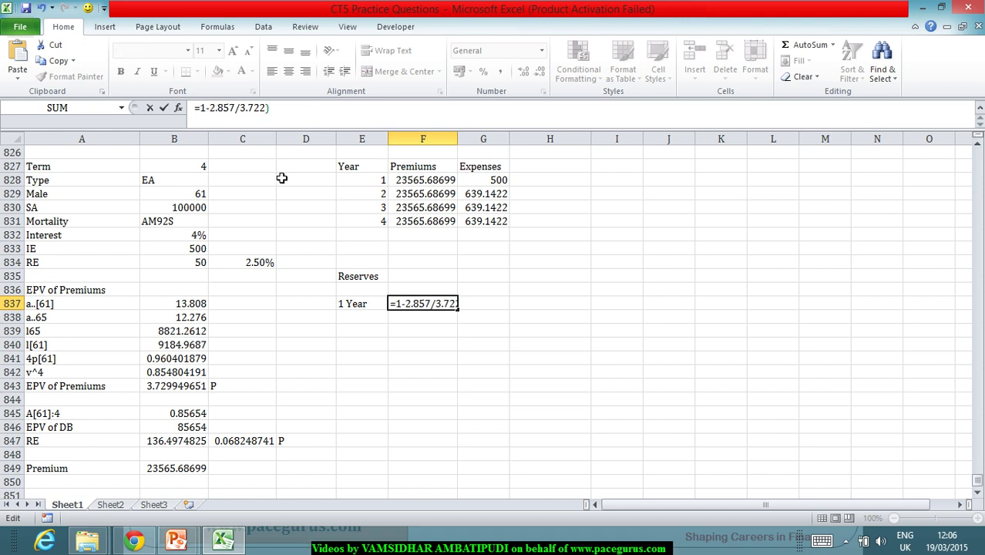
pyautogui.write('(')
pyautogui.click(309, 114)
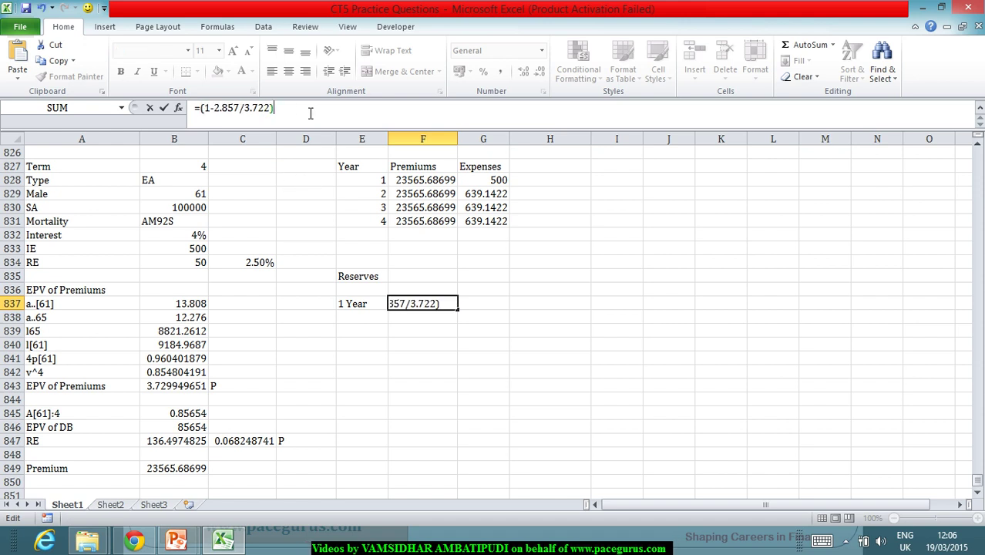
pyautogui.write('*100')
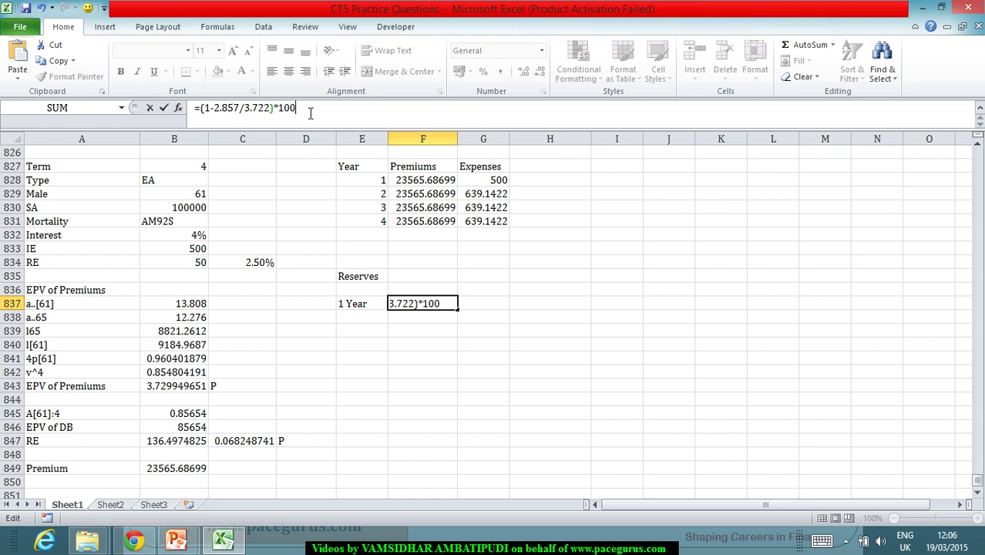
pyautogui.write('000')
pyautogui.press('Return')
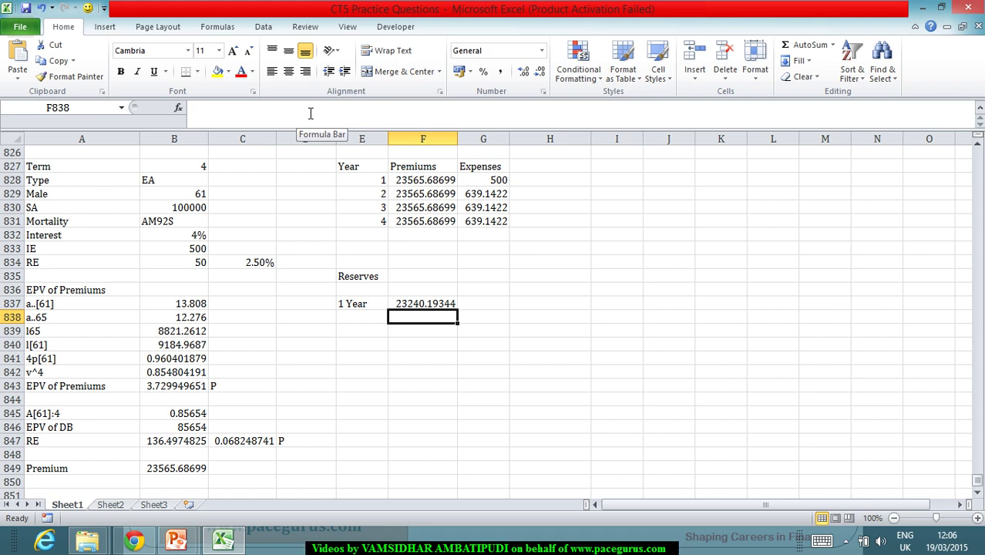
# - Label E838 "2 Year" and calculate its reserve in F838 as =100000*(1-1.951/3.722)
pyautogui.press('Left')
pyautogui.write('2')
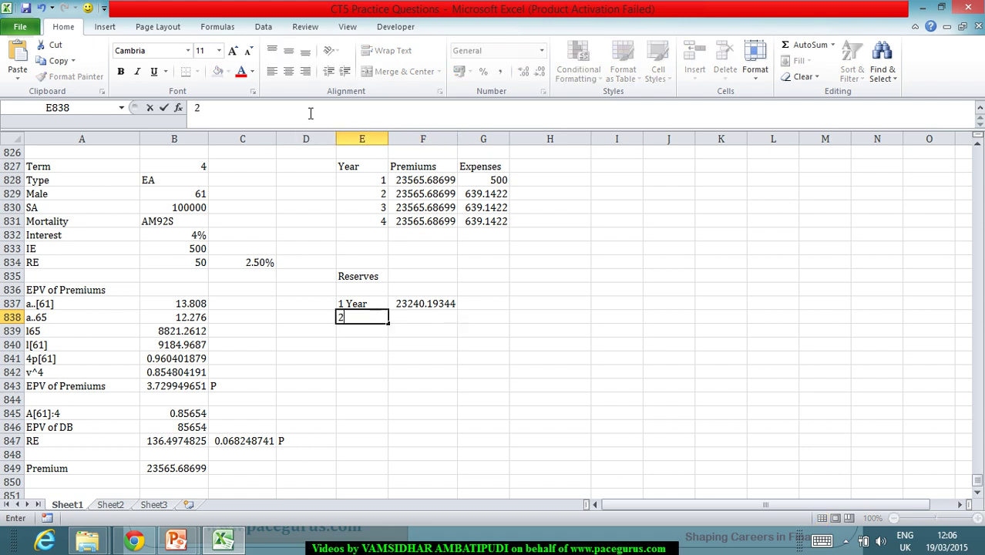
pyautogui.write(' Year')
pyautogui.press('Tab')
pyautogui.write('=10')
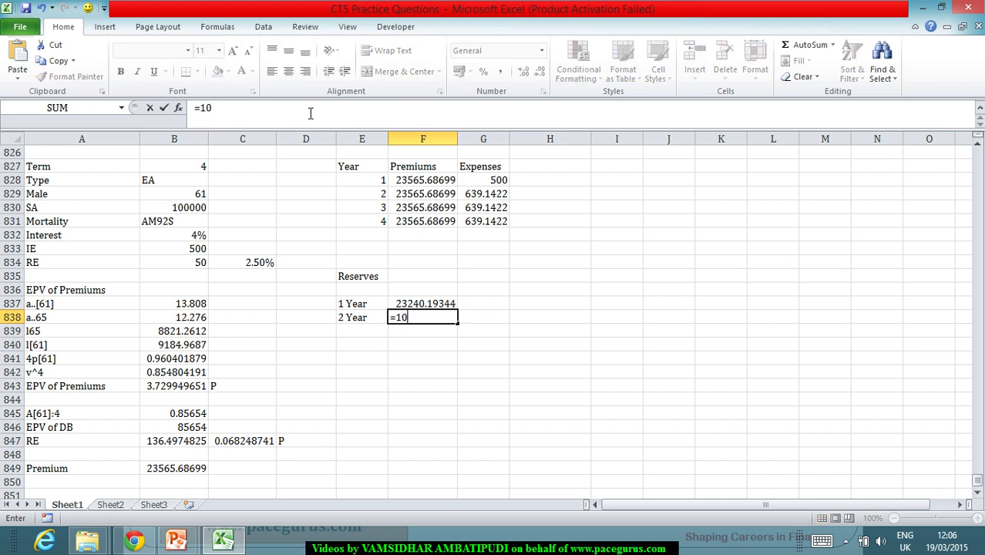
pyautogui.write('0000*(1-')
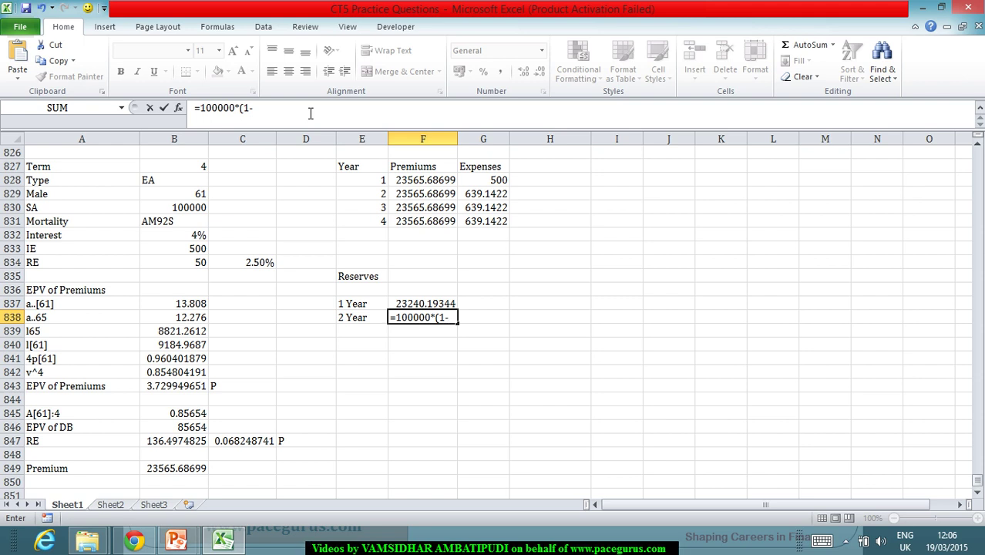
pyautogui.write('1.951/')
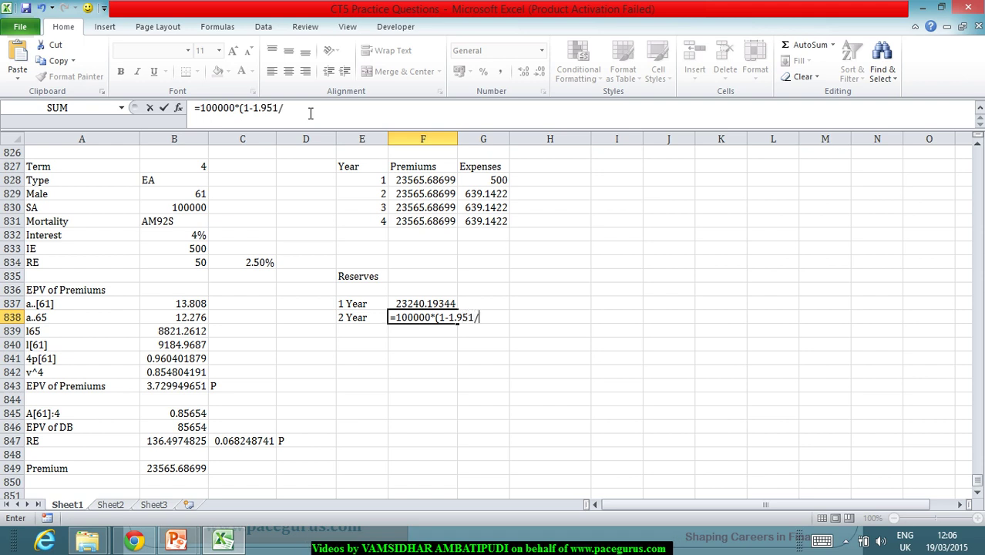
pyautogui.write('3.722)')
pyautogui.press('Return')
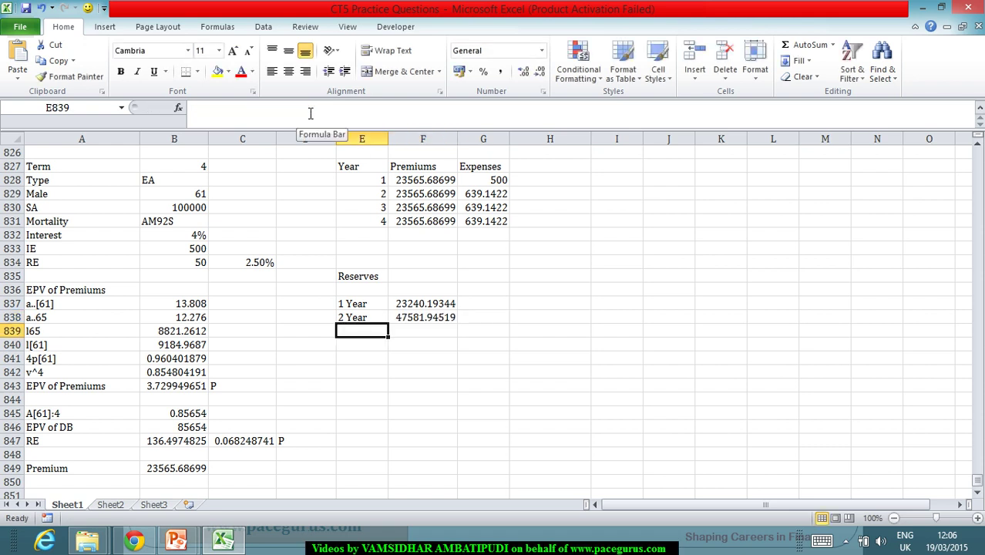
# - Label E839 "3 Year" and calculate its reserve in F839 as =100000*(1-1/3.722)
pyautogui.write('3')
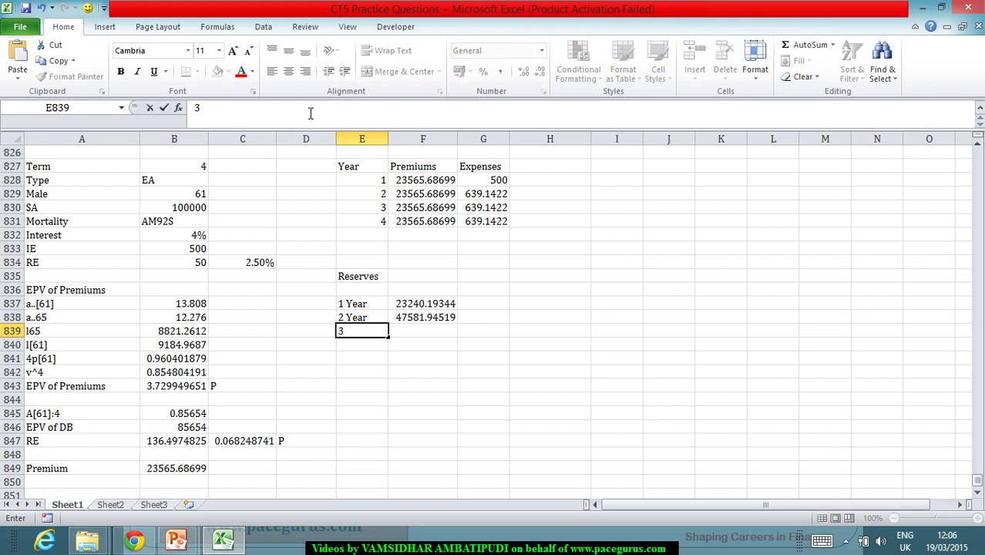
pyautogui.write(' Year')
pyautogui.press('Tab')
pyautogui.write('=')
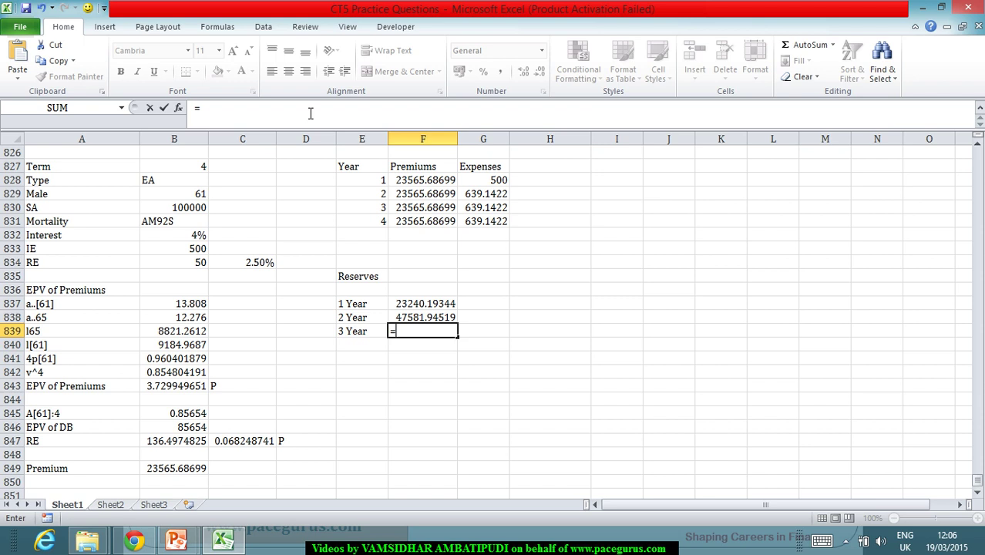
pyautogui.write('100000*')
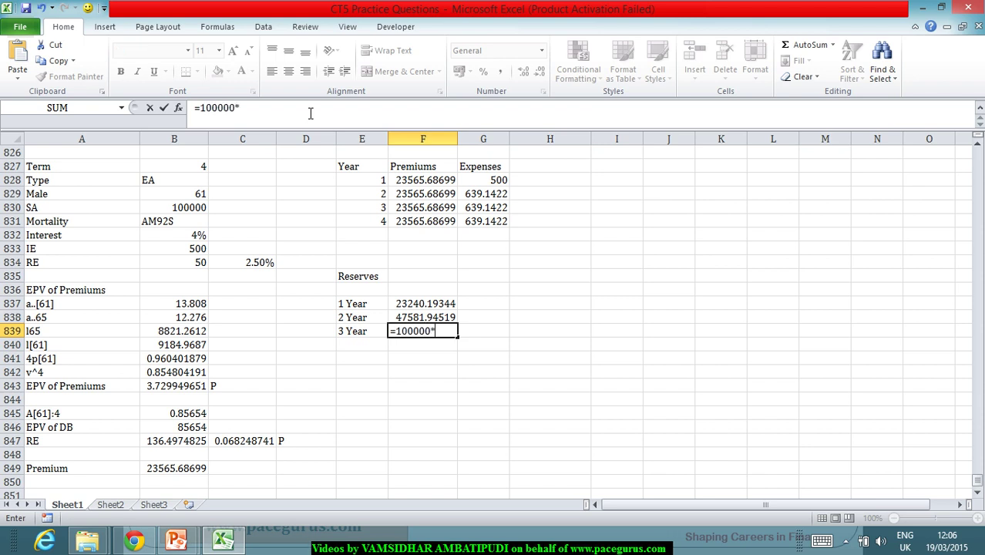
pyautogui.write('(1-1/3.722')
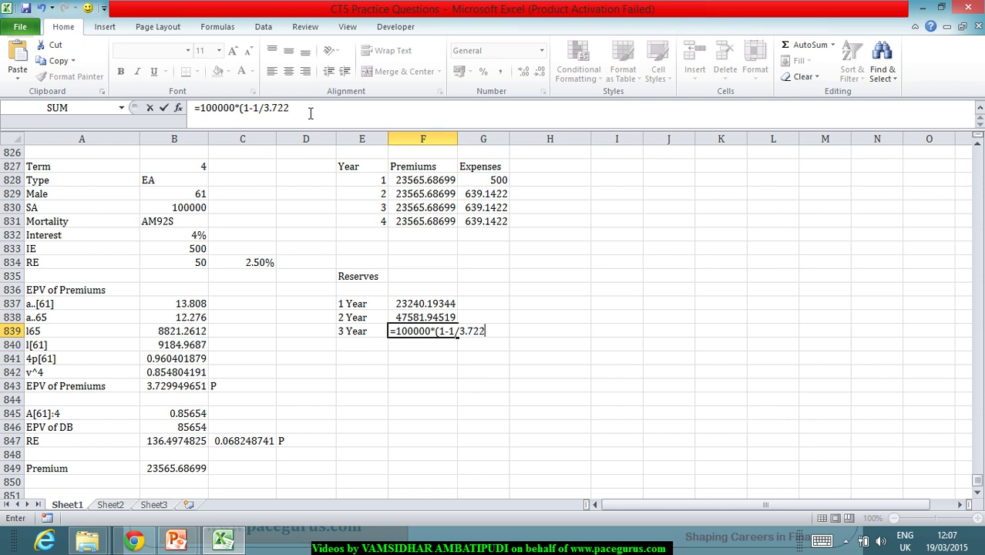
pyautogui.write(')')
pyautogui.press('Return')
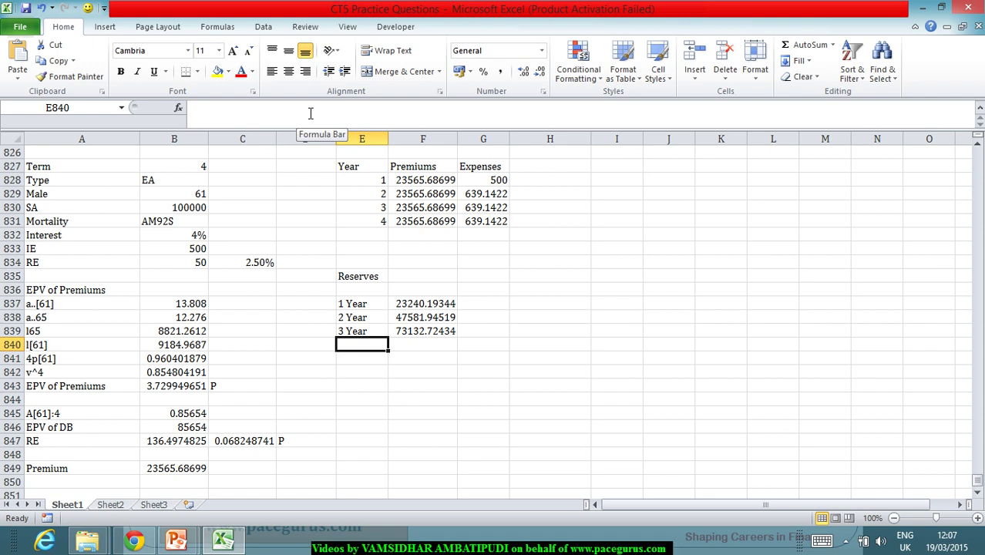
# - Label H827 "Begin Reserve" and enter 0 as the year 1 value in H828
pyautogui.click(541, 168)
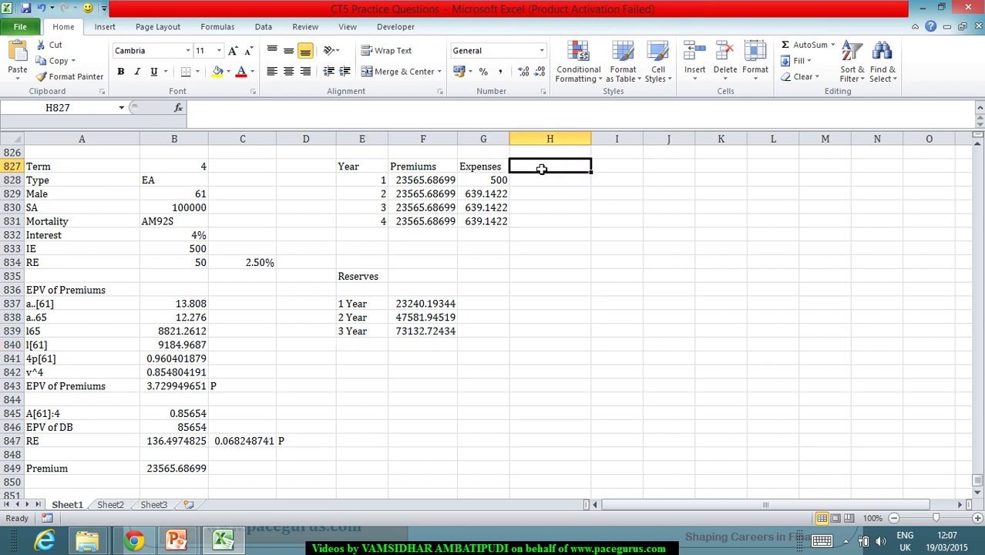
pyautogui.write('0')
pyautogui.press('BackSpace')
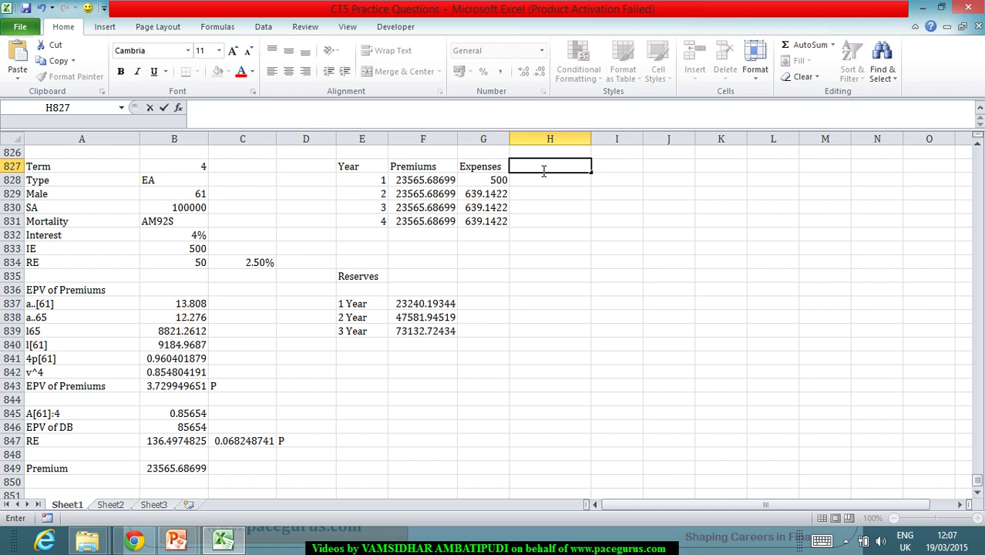
pyautogui.write('Begin Reserve')
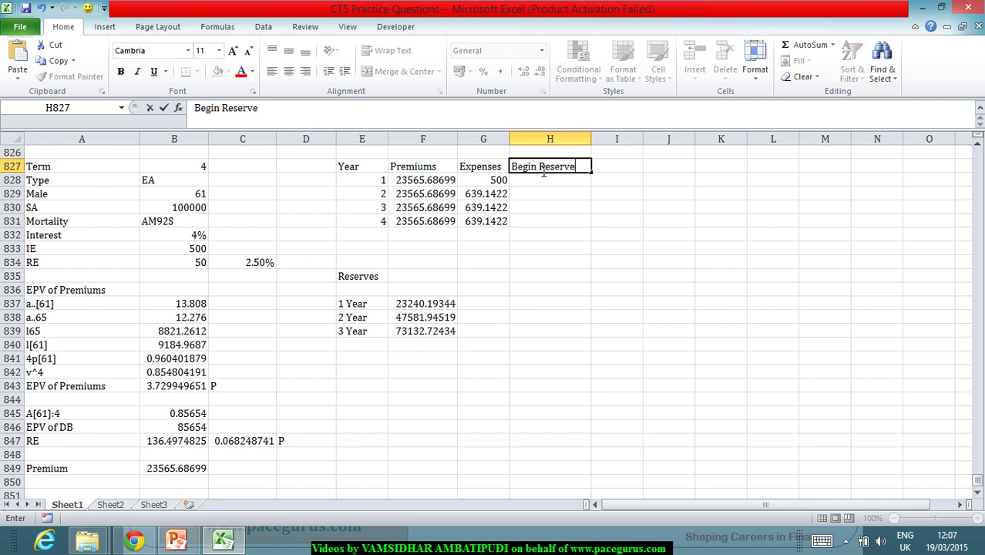
pyautogui.press('Tab')
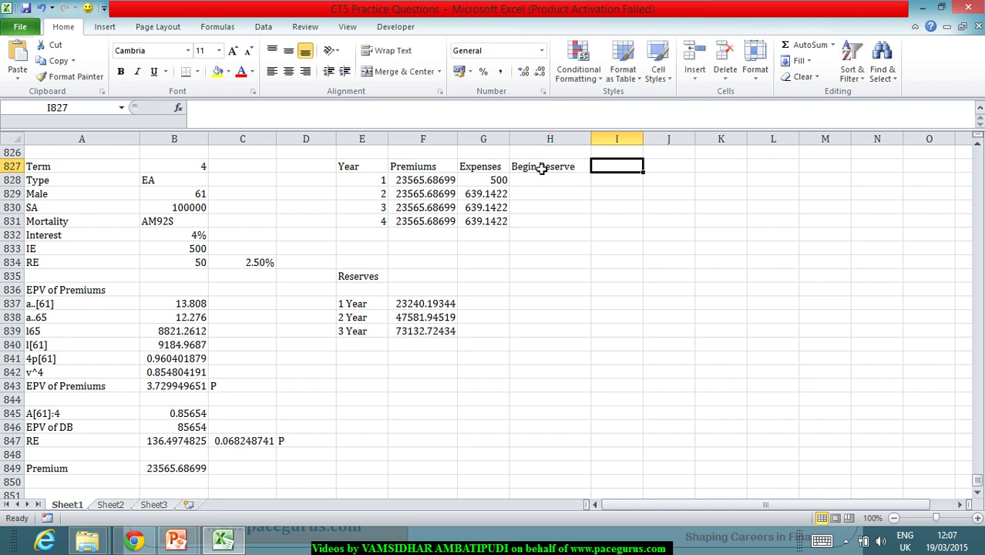
pyautogui.press('Left')
pyautogui.press('Down')
pyautogui.write('0')
pyautogui.press('Tab')
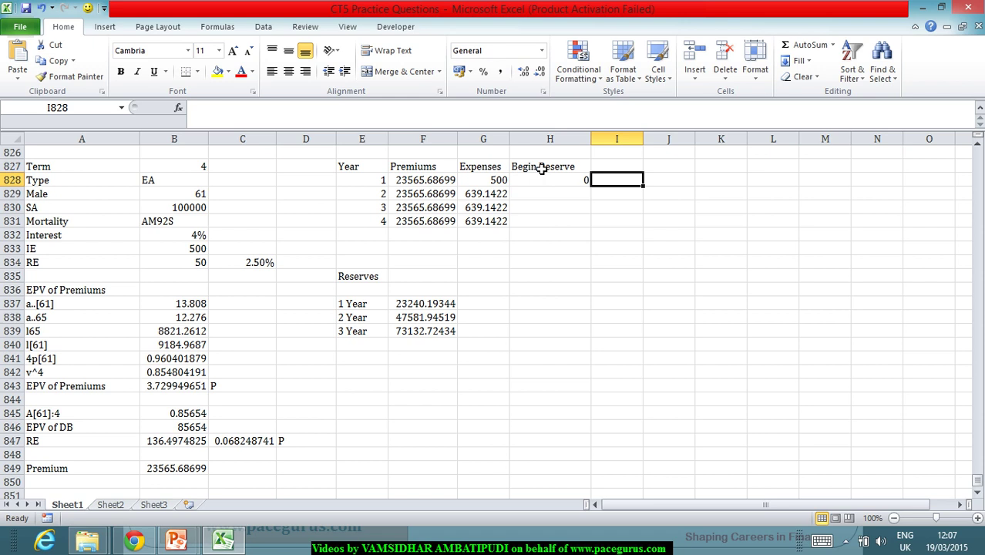
# - Label I827 "Balance" and calculate the year 1 balance in I828 as =F828+H828-G828
pyautogui.click(620, 168)
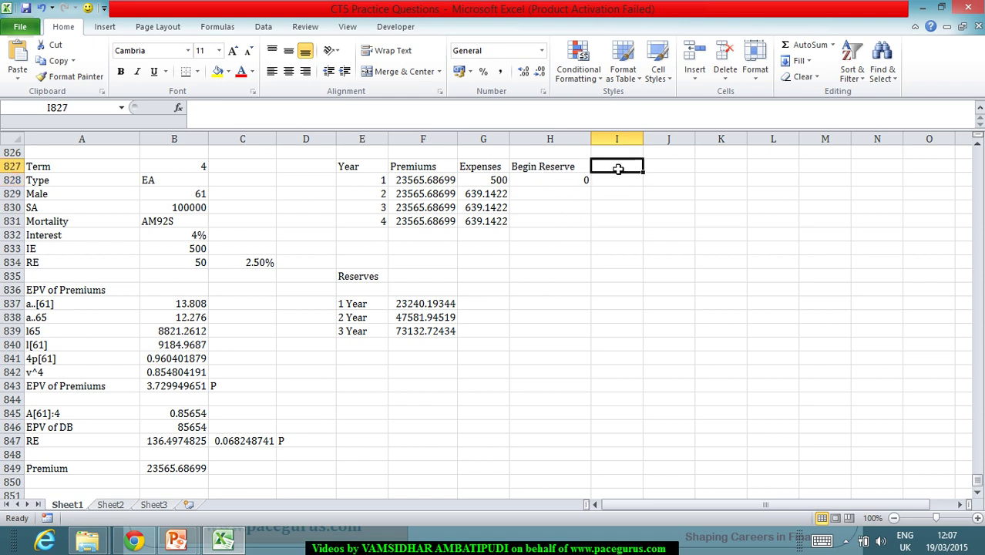
pyautogui.write('L')
pyautogui.press('BackSpace')
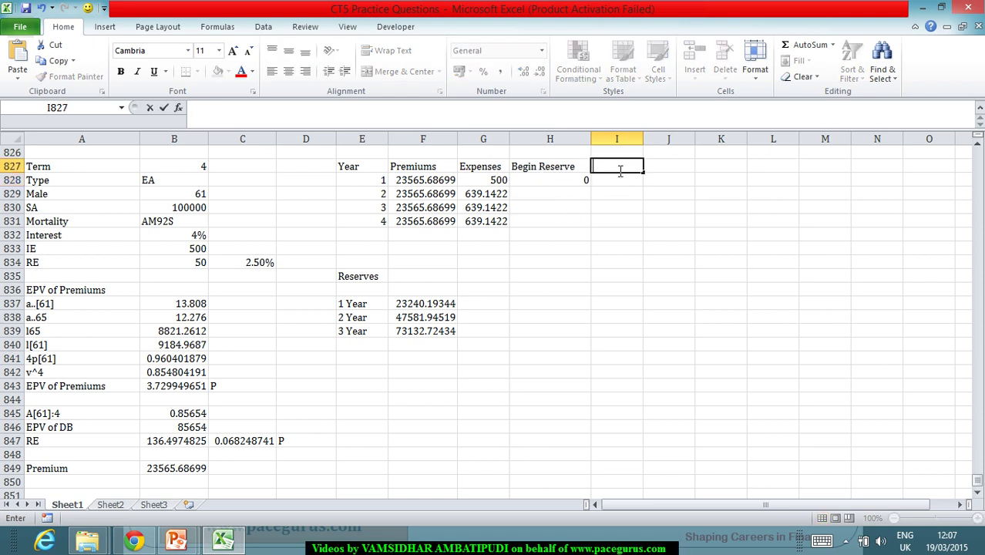
pyautogui.write('Balance')
pyautogui.press('Return')
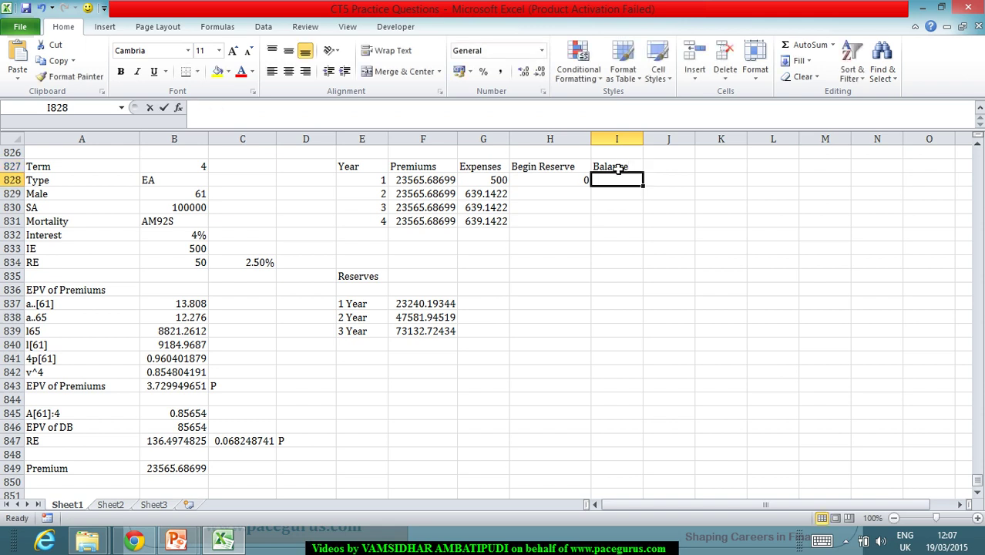
pyautogui.write('=')
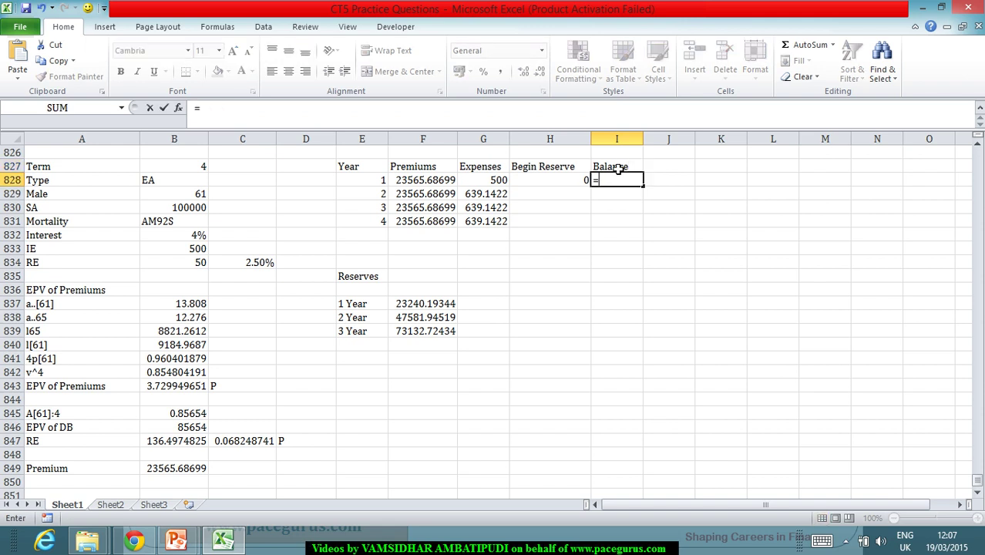
pyautogui.click(424, 184)
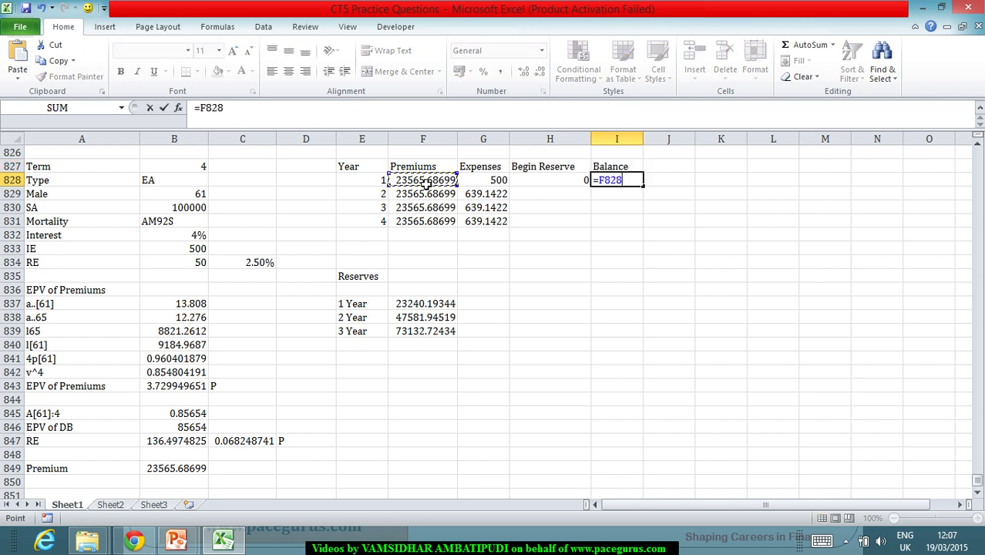
pyautogui.write('+')
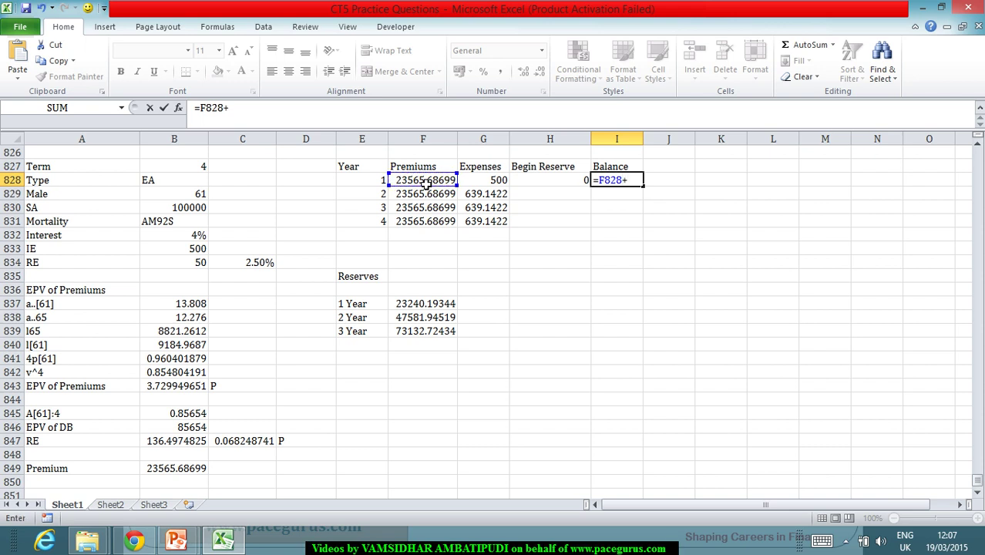
pyautogui.click(540, 182)
pyautogui.write('-')
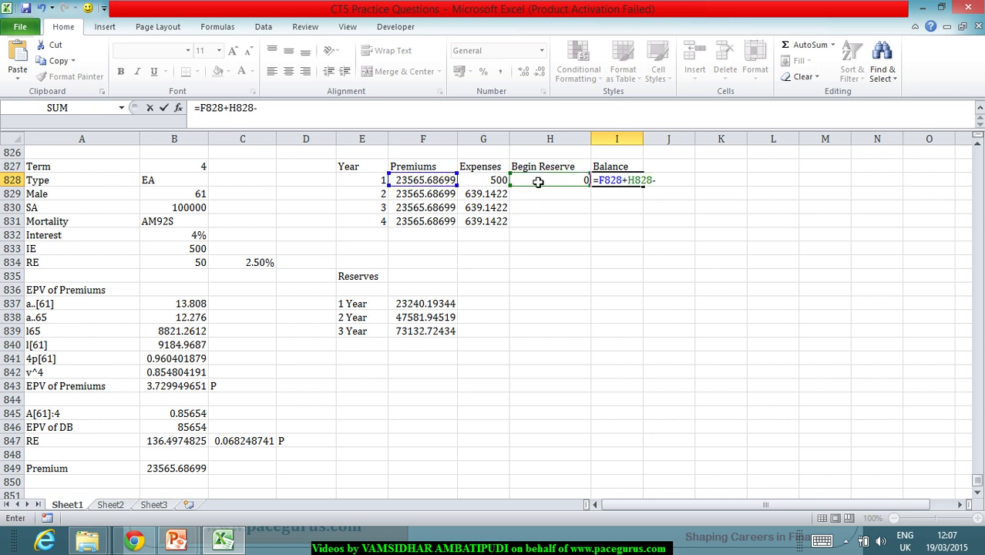
pyautogui.click(492, 185)
pyautogui.press('Tab')
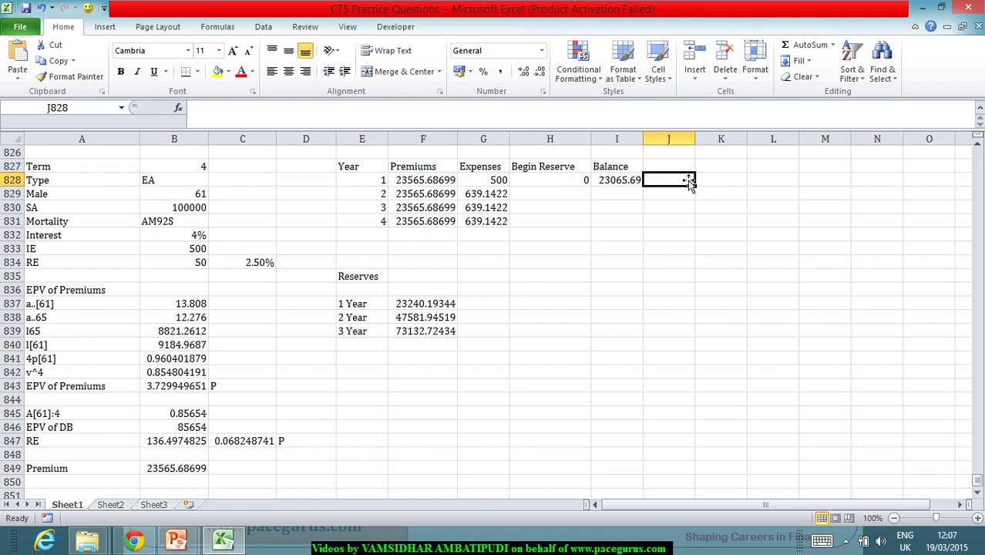
# - Fill the 0 in H828 and the balance formula in I828 down to row 831 for all four years
pyautogui.click(618, 185)
pyautogui.click(556, 181)
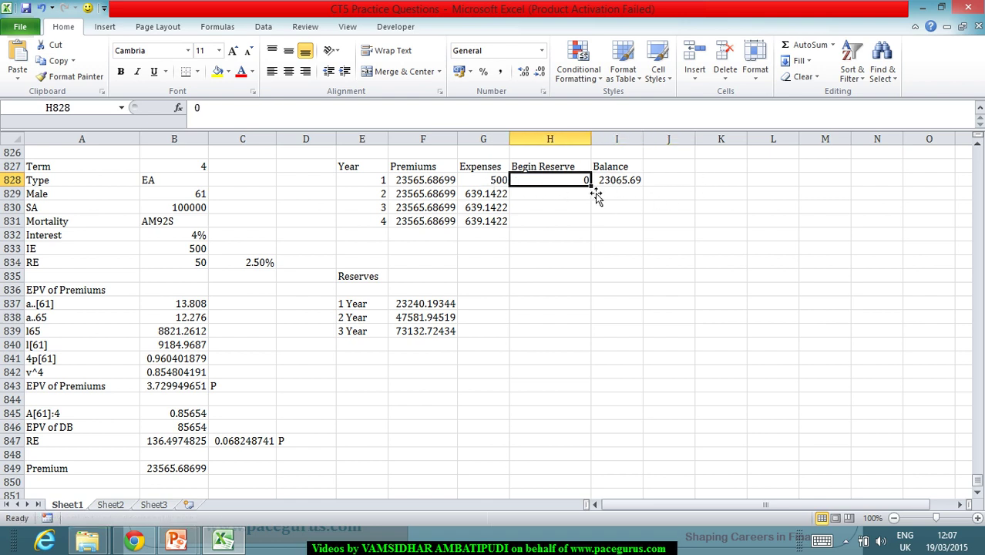
pyautogui.moveTo(593, 193); pyautogui.dragTo(594, 222)
pyautogui.click(621, 184)
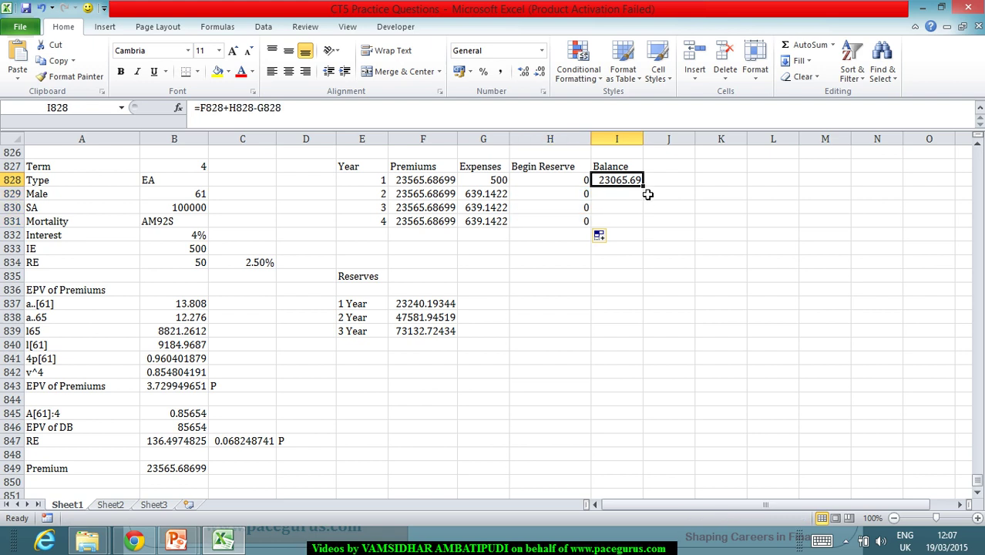
pyautogui.doubleClick(645, 188)
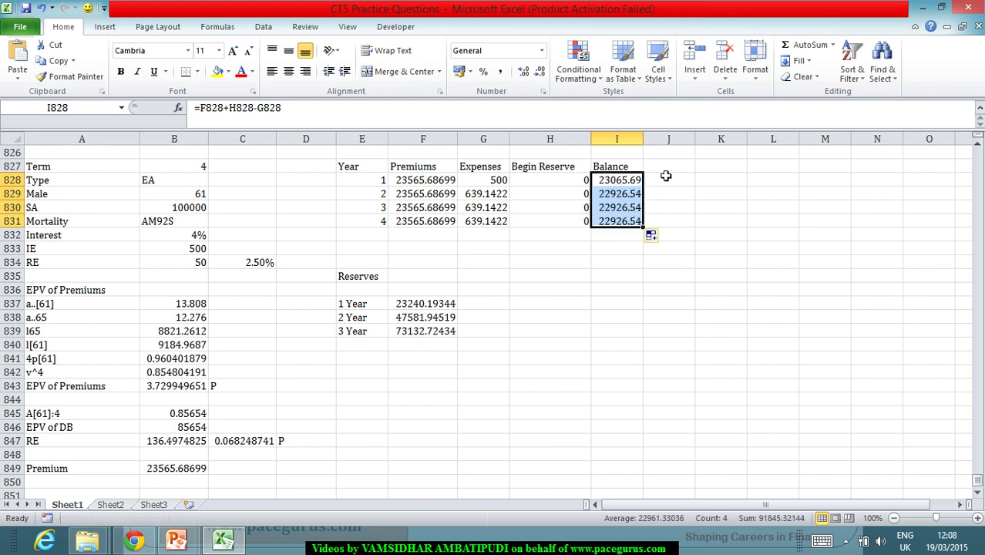
# - Label J827 "Interest", calculate J828 as =I828*5%, and fill the formula down to J831
pyautogui.click(664, 167)
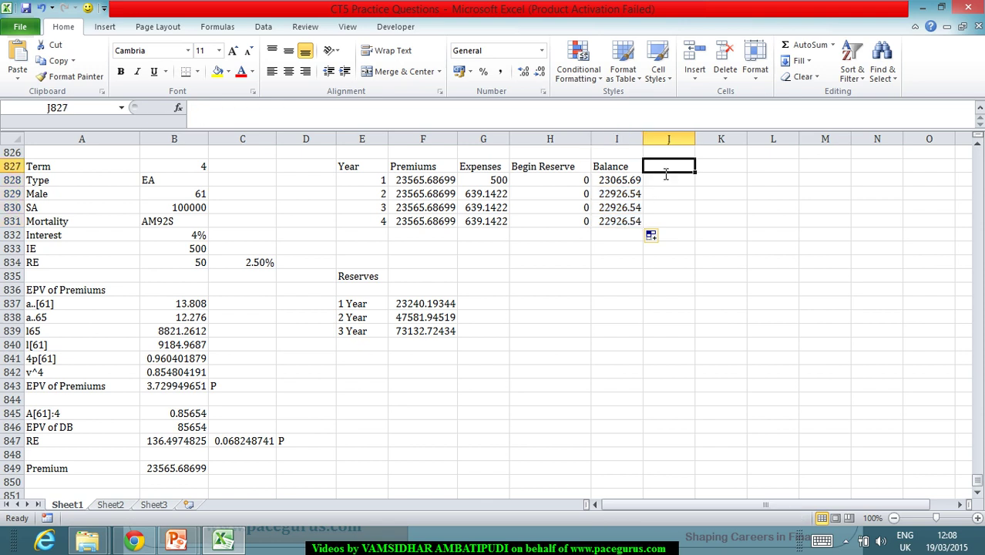
pyautogui.write('Interest')
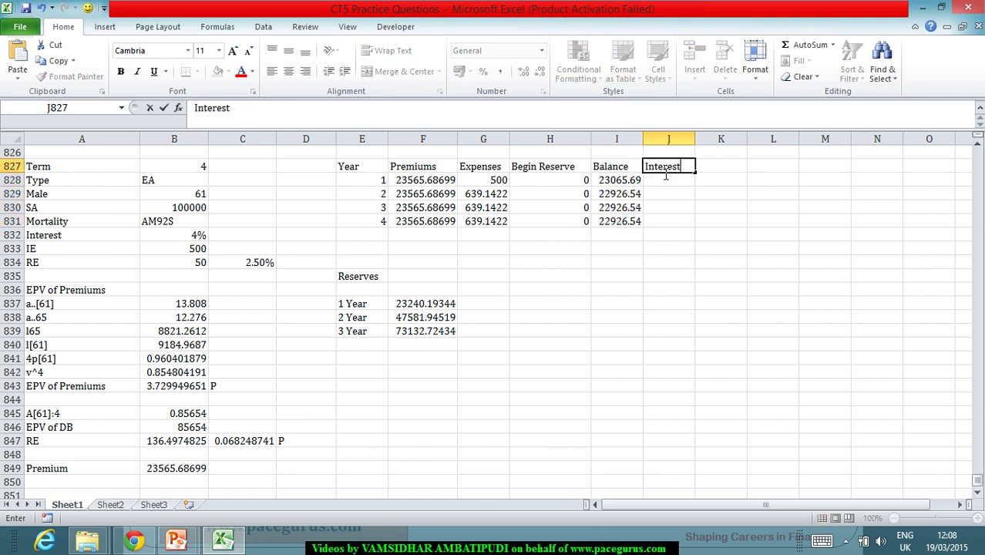
pyautogui.press('Return')
pyautogui.write('=')
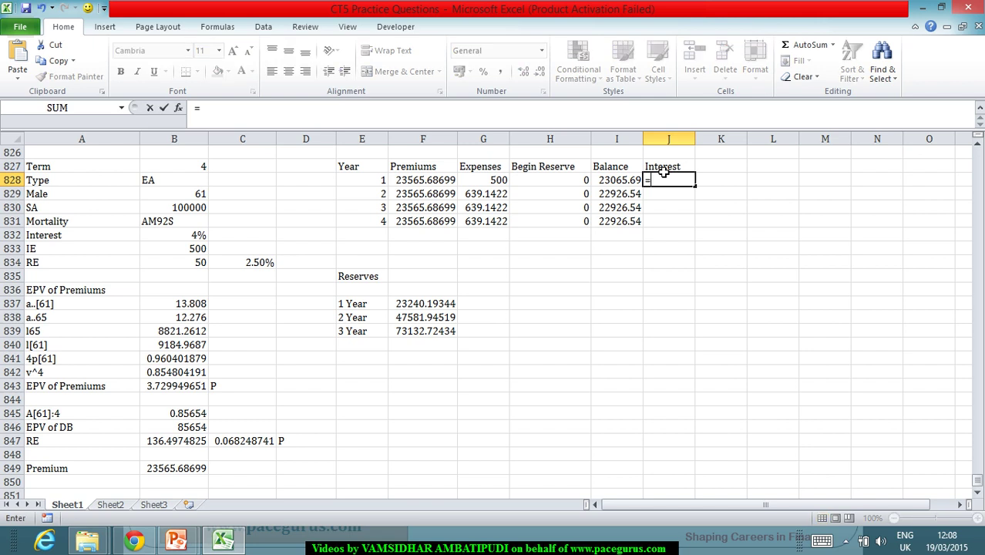
pyautogui.click(627, 184)
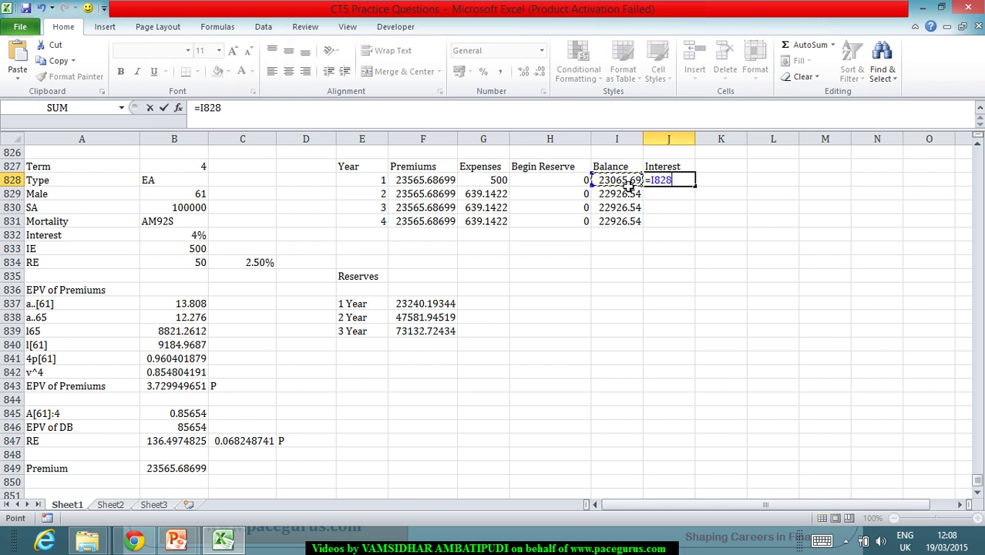
pyautogui.write('*')
pyautogui.write('5%')
pyautogui.press('Return')
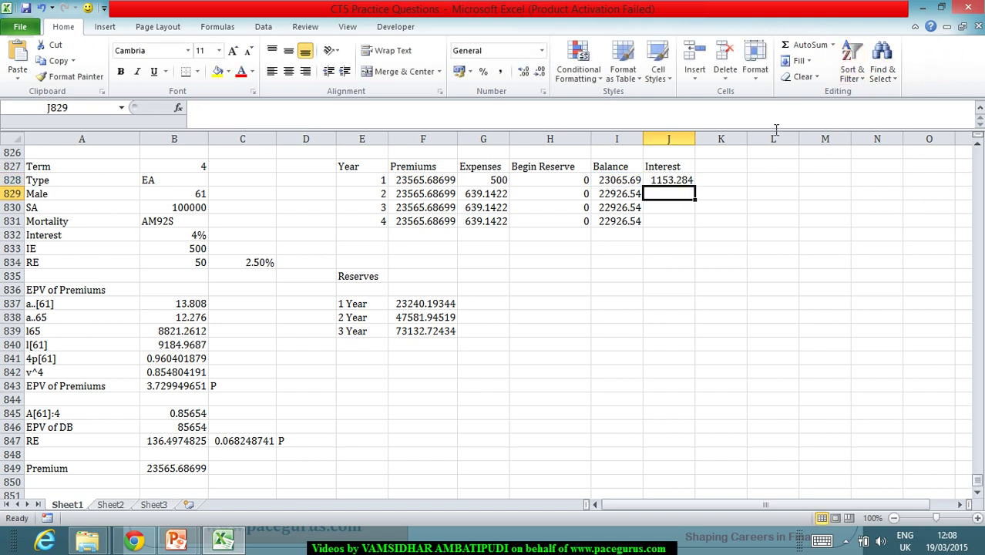
pyautogui.click(671, 179)
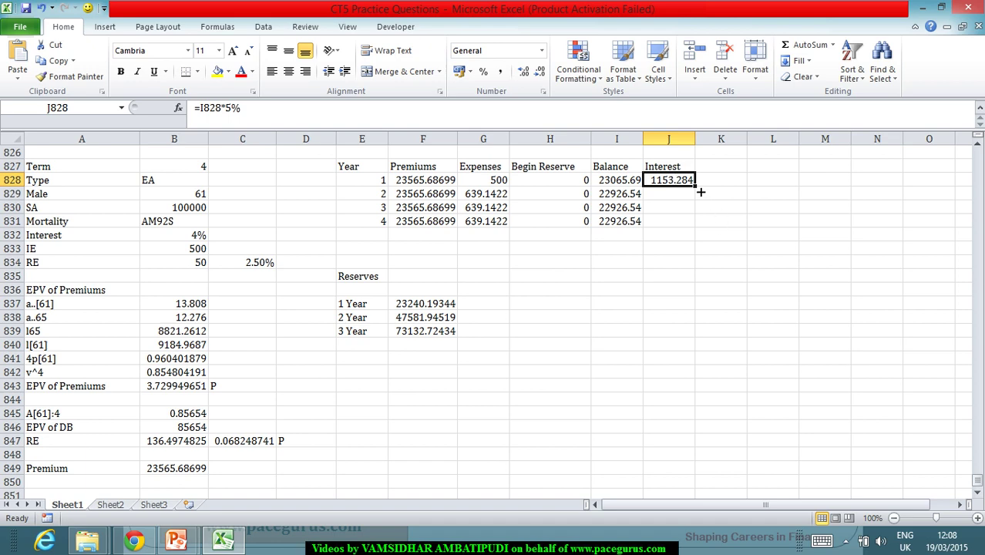
pyautogui.doubleClick(697, 190)
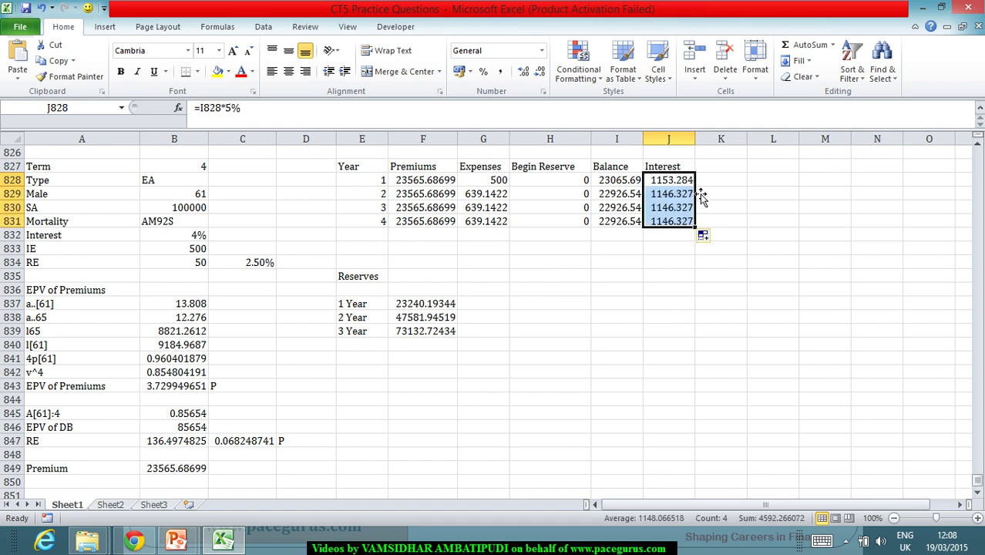
# - After checking the slide's assumptions, head E842 "X" and list the ages 61, 62, 63 and 64 in E843:E846
pyautogui.hotkey('alt', 'Tab')
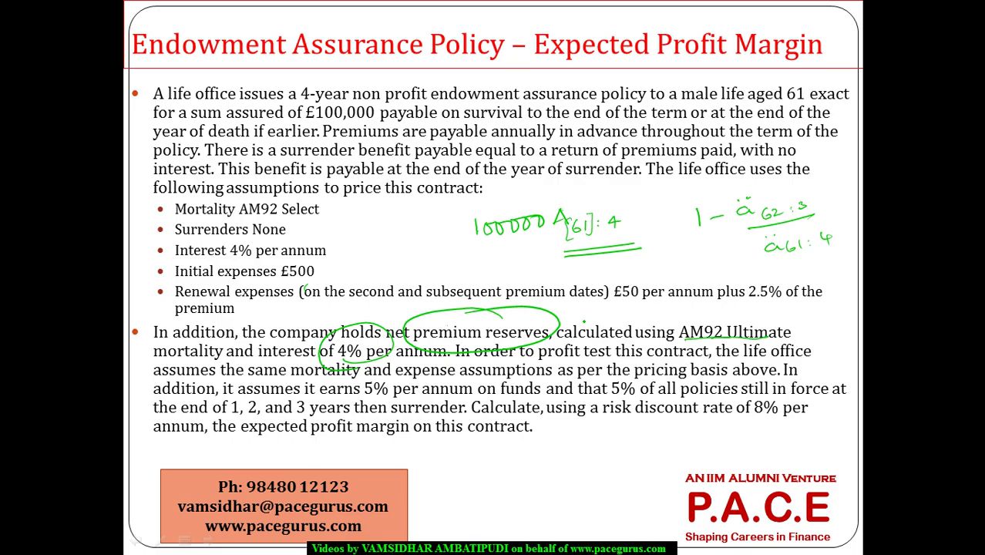
pyautogui.hotkey('alt', 'Tab')
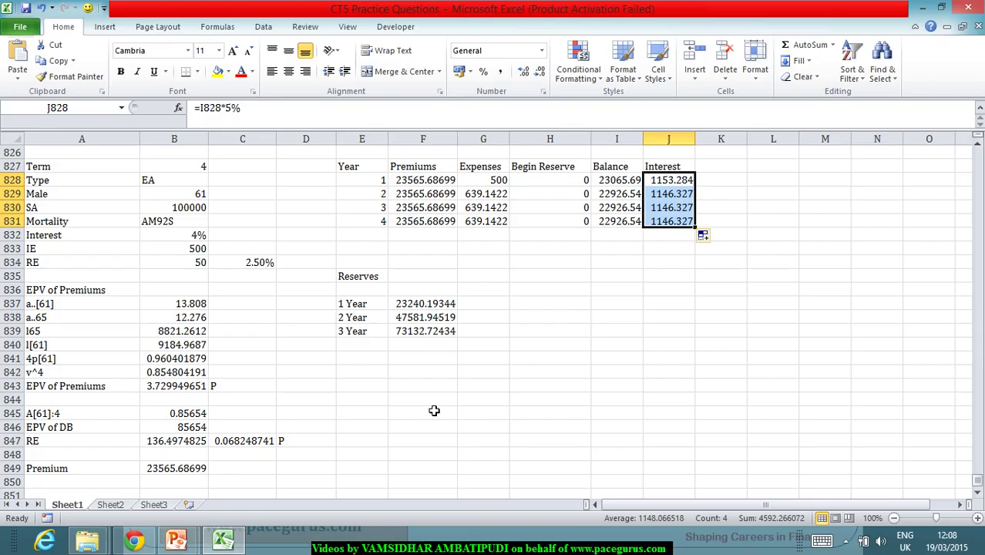
pyautogui.click(380, 375)
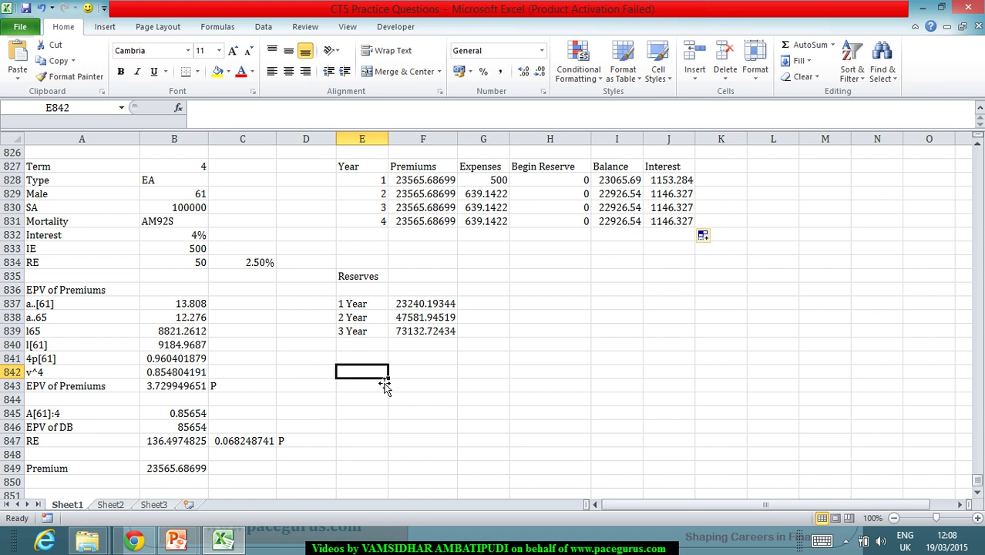
pyautogui.write('X')
pyautogui.press('Return')
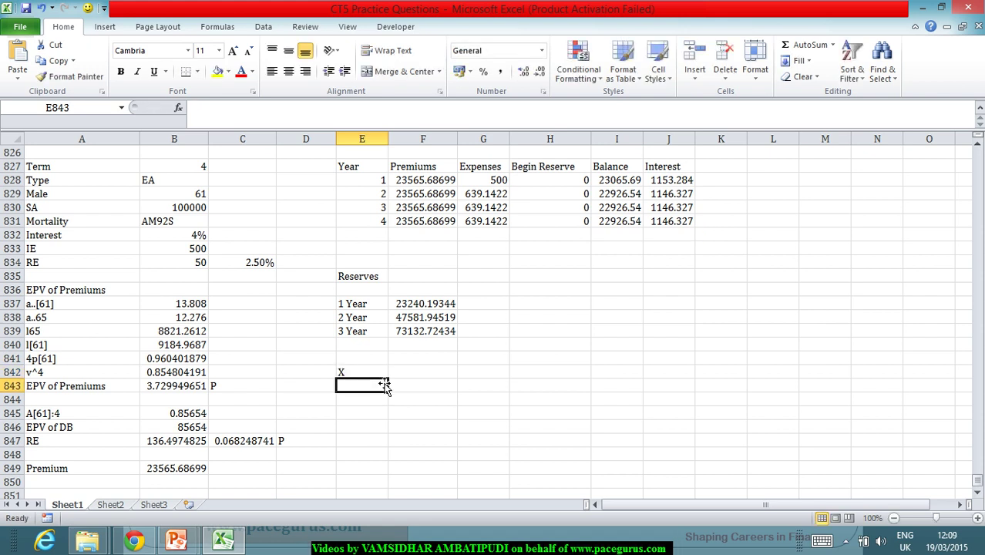
pyautogui.write('61')
pyautogui.press('Return')
pyautogui.write('62')
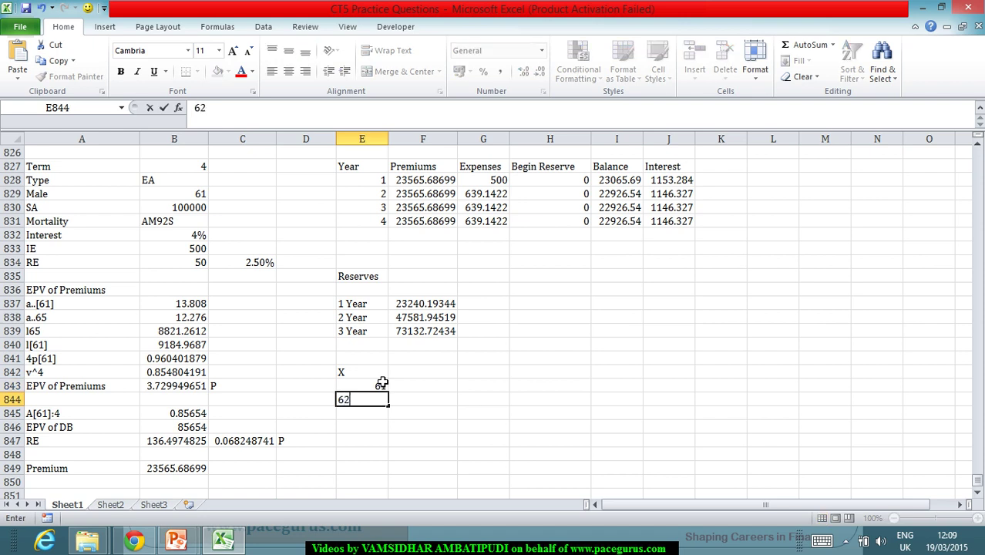
pyautogui.press('Return')
pyautogui.write('63')
pyautogui.press('Return')
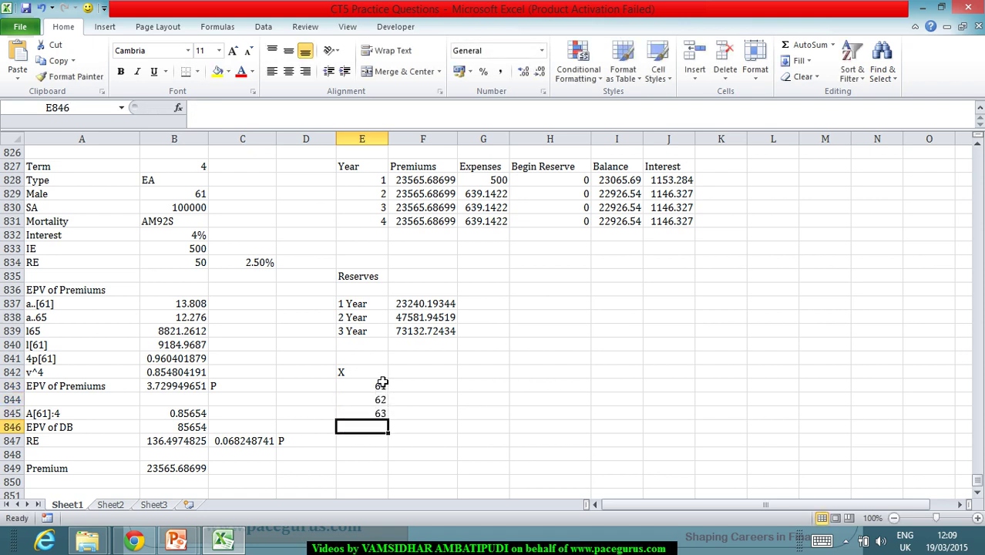
pyautogui.write('64')
pyautogui.press('Return')
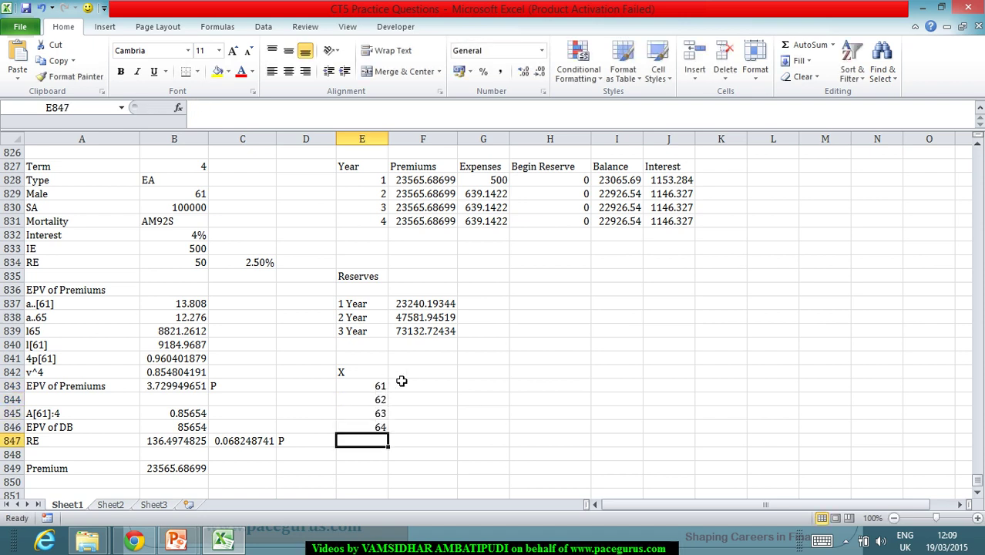
# - Label the decrement rate columns "qx (d)" in F842 and "qx (s)" in G842
pyautogui.click(409, 374)
pyautogui.write('a')
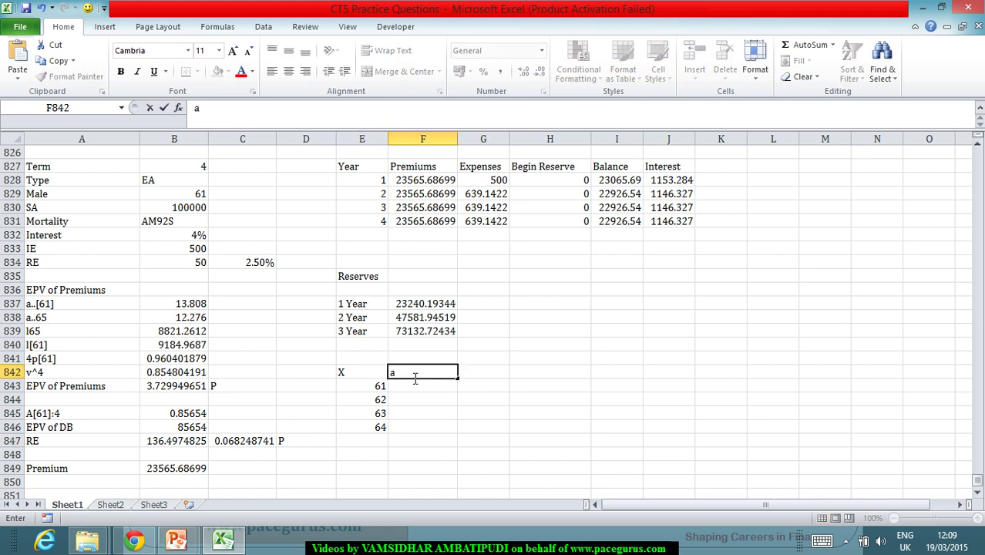
pyautogui.write('la')
pyautogui.press('BackSpace')
pyautogui.press('BackSpace')
pyautogui.write('qx (d)')
pyautogui.press('Tab')
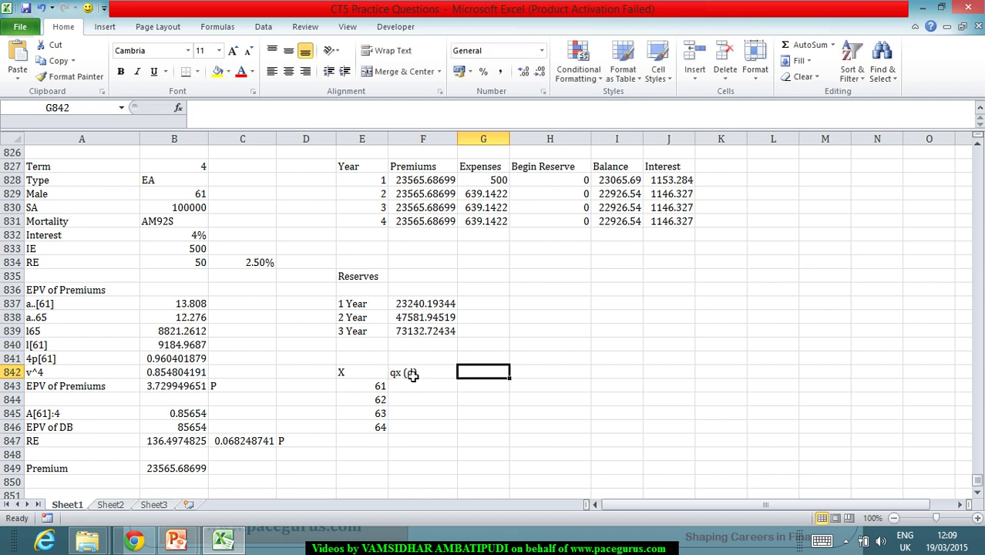
pyautogui.write('qx')
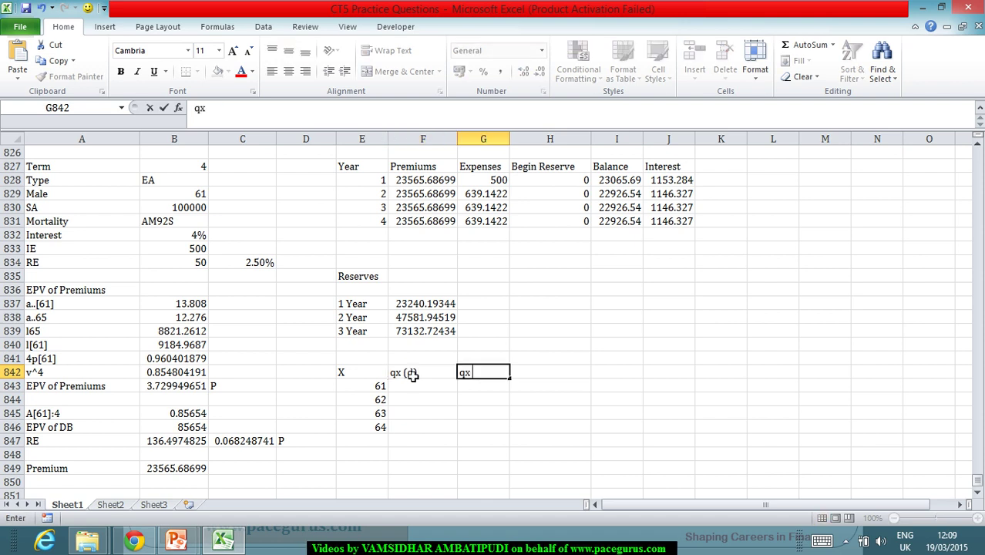
pyautogui.write(' (s)')
pyautogui.press('Return')
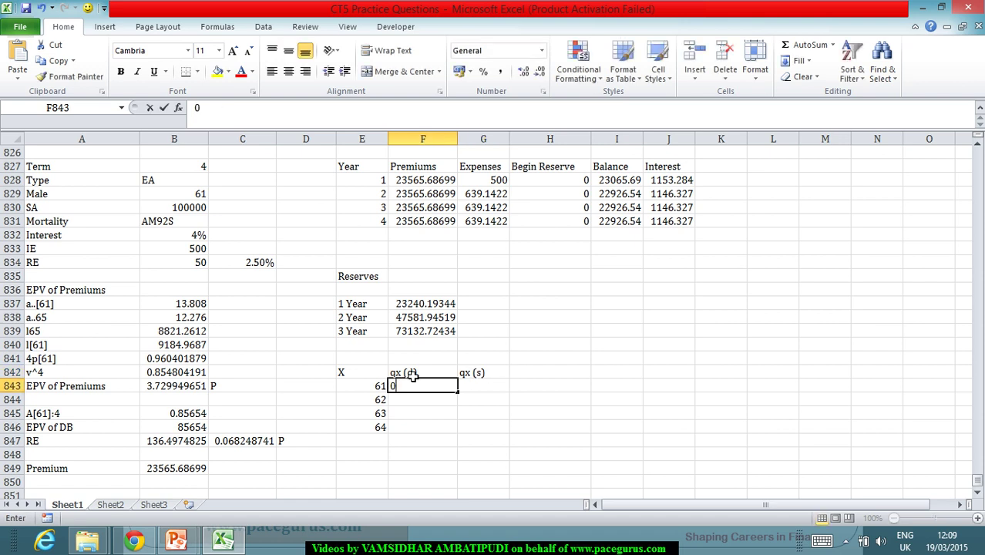
pyautogui.hotkey('alt', 'Tab')
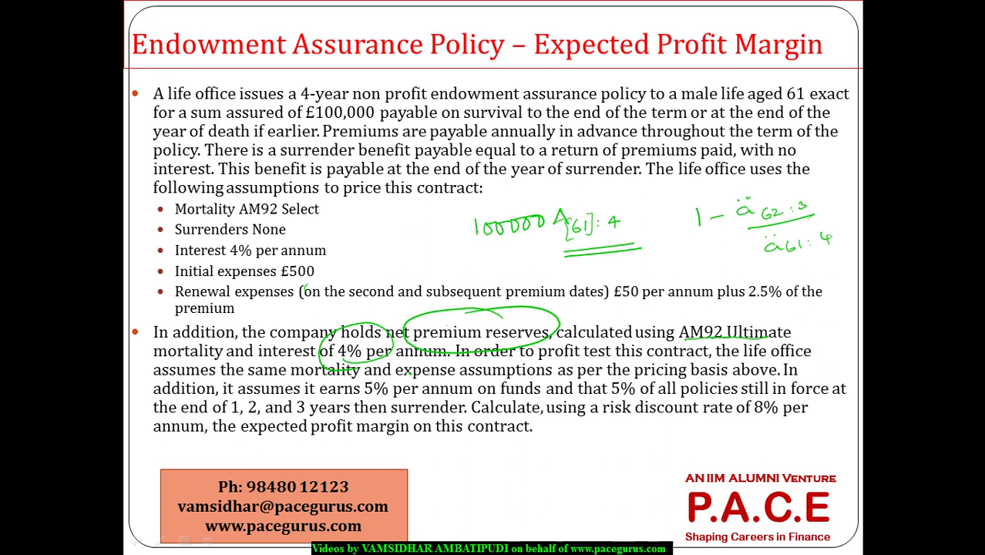
pyautogui.hotkey('alt', 'Tab')
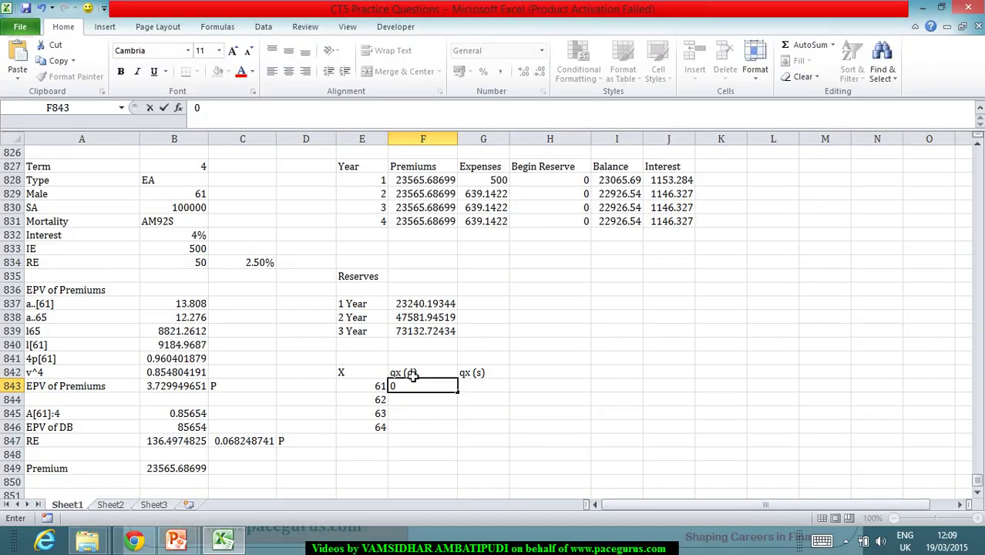
pyautogui.write('.5')
pyautogui.press('Return')
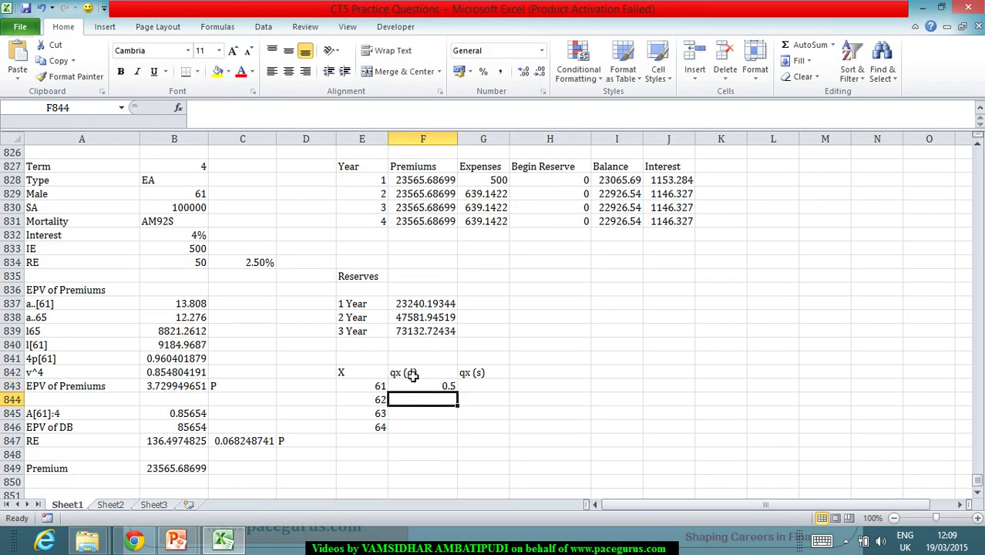
pyautogui.press('Up')
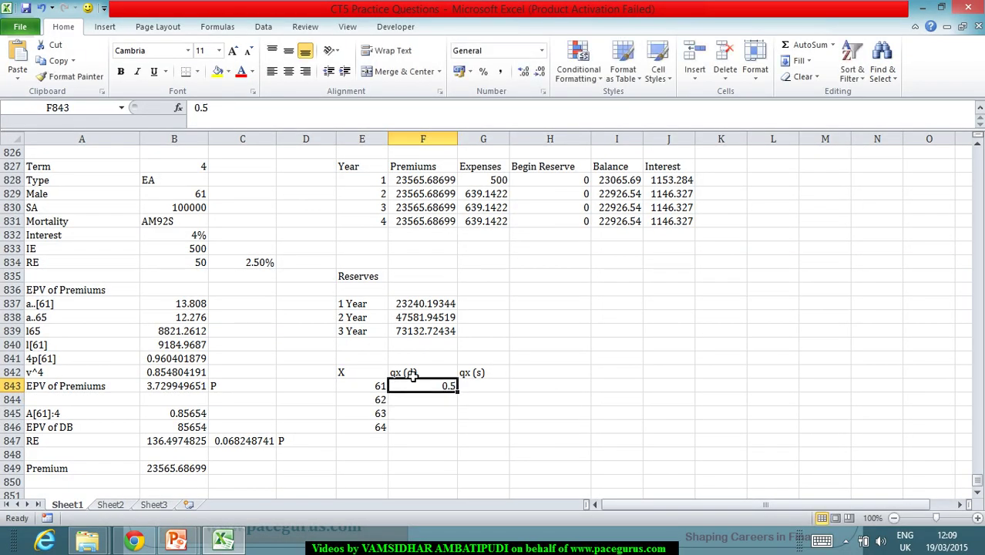
pyautogui.press('Delete')
# - Enter a 5% surrender rate in G843 and fill it down to G845 for ages 61 to 63
pyautogui.press('Right')
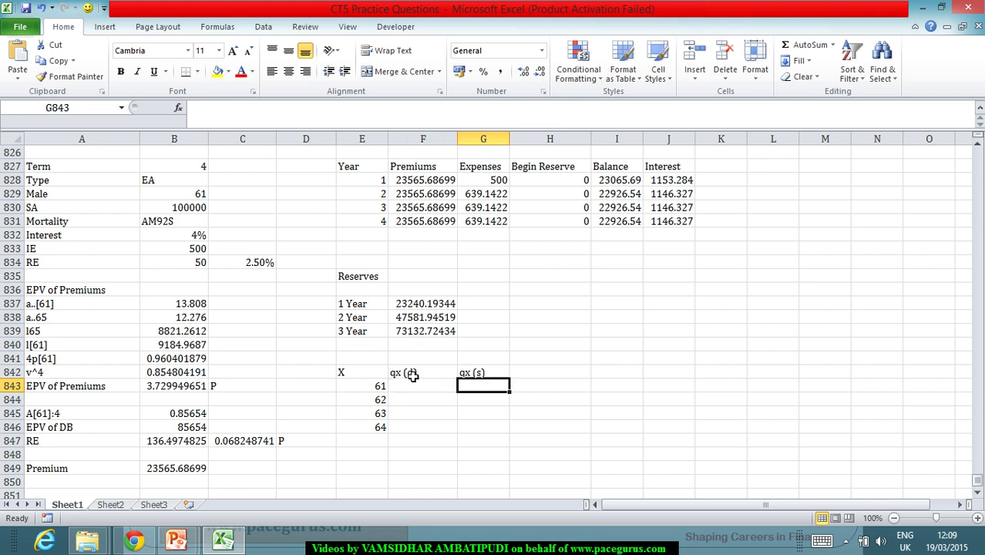
pyautogui.write('5%')
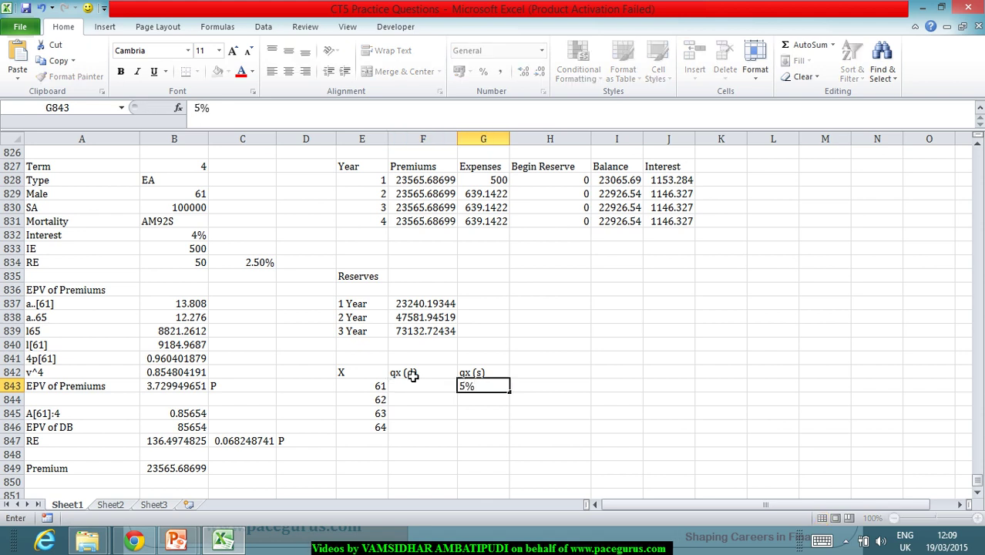
pyautogui.press('Return')
pyautogui.press('Left')
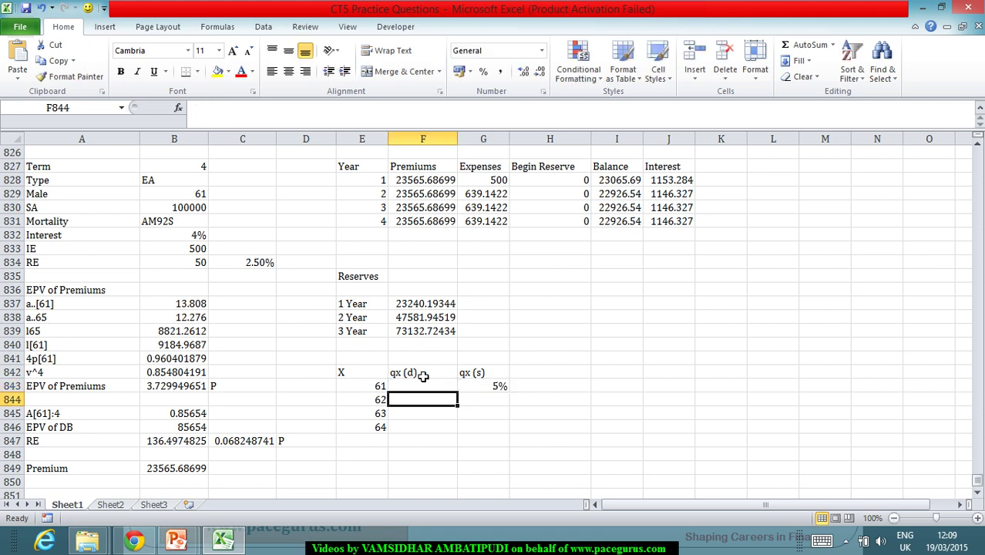
pyautogui.click(484, 387)
pyautogui.moveTo(514, 401); pyautogui.dragTo(512, 417)
# - After checking the mortality basis on the slide, enter 0.006433 in F843 as the death rate for age 61
pyautogui.click(409, 390)
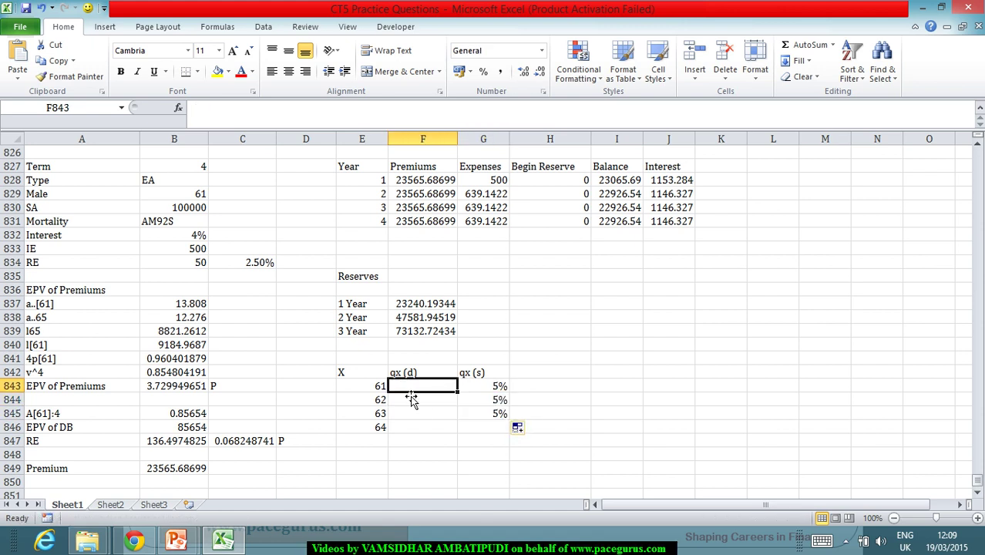
pyautogui.hotkey('alt', 'Tab')
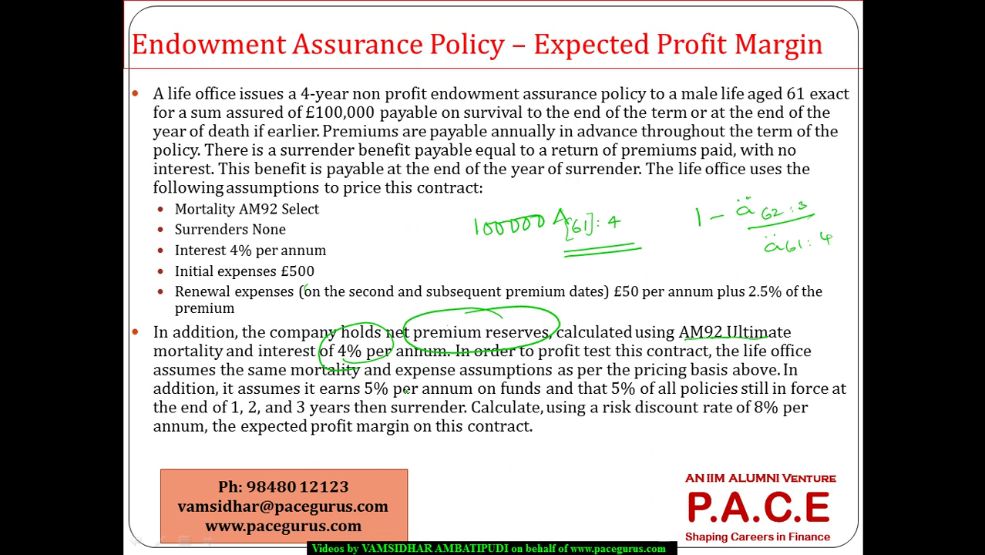
pyautogui.hotkey('alt', 'Tab')
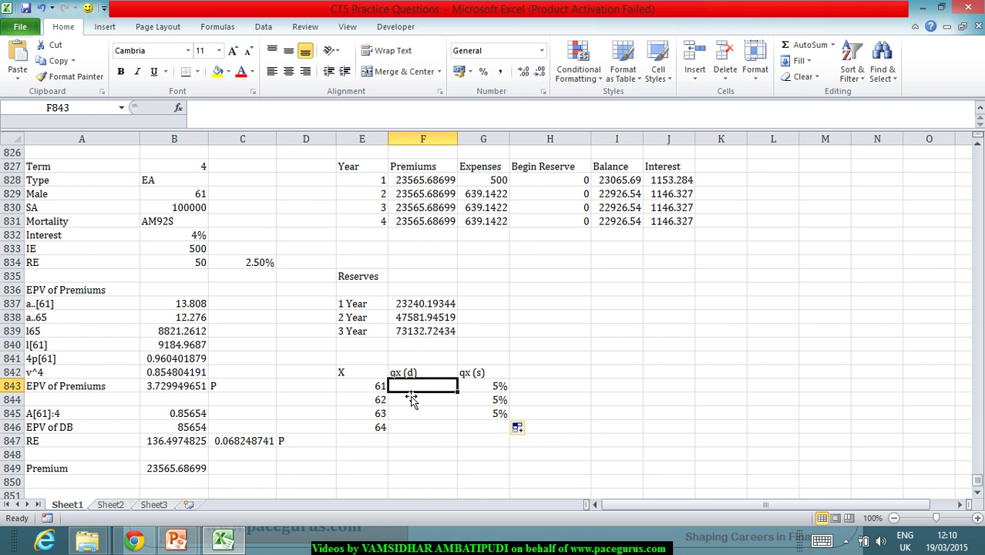
pyautogui.write('.')
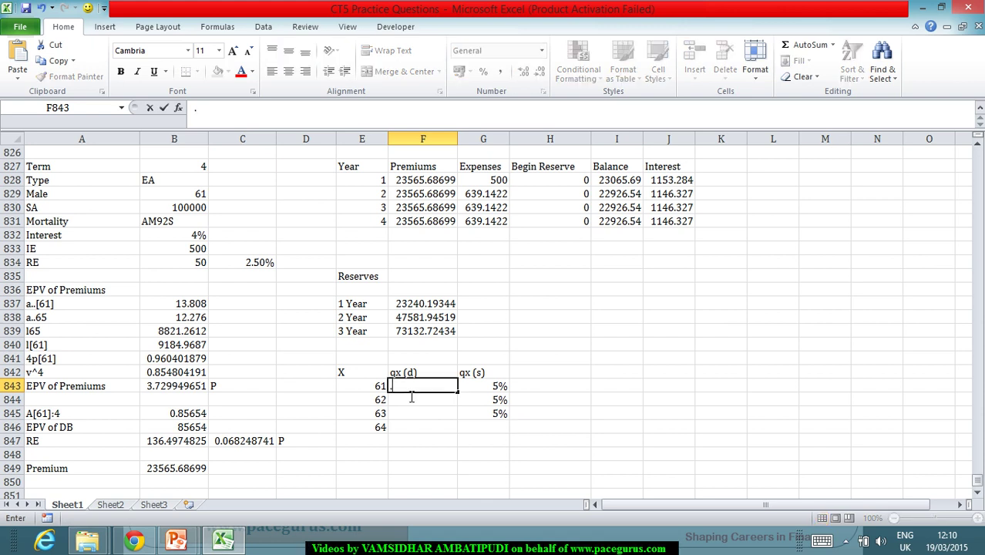
pyautogui.write('006433')
pyautogui.press('Return')
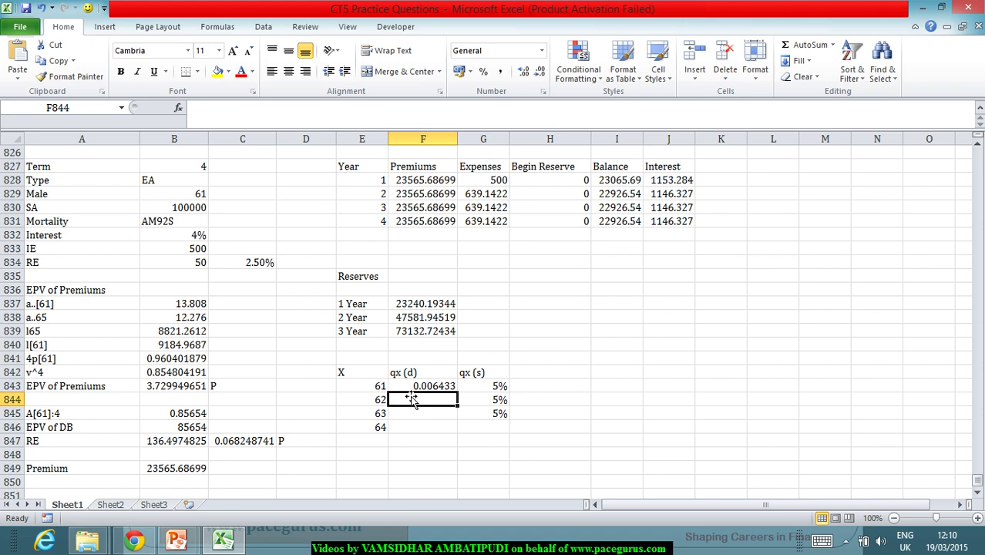
# - Enter the death rates 0.009696, 0.011344 and 0.012716 in F844:F846 for ages 62, 63 and 64
pyautogui.write('.009696')
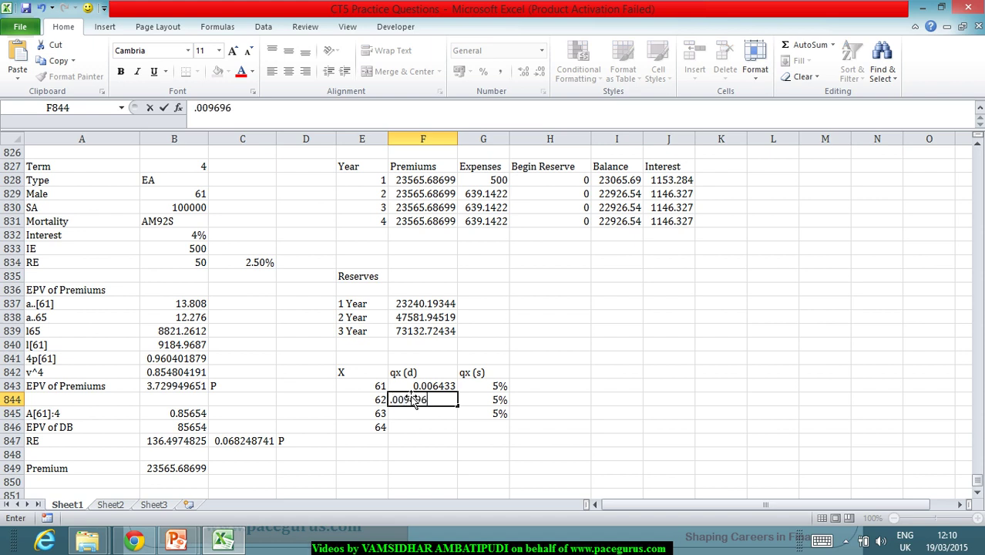
pyautogui.press('Return')
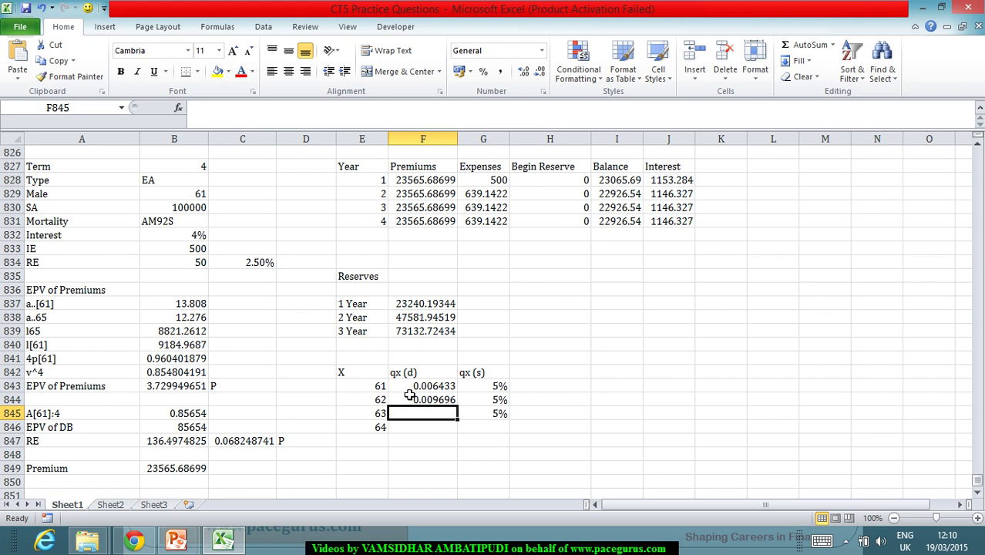
pyautogui.write('.011')
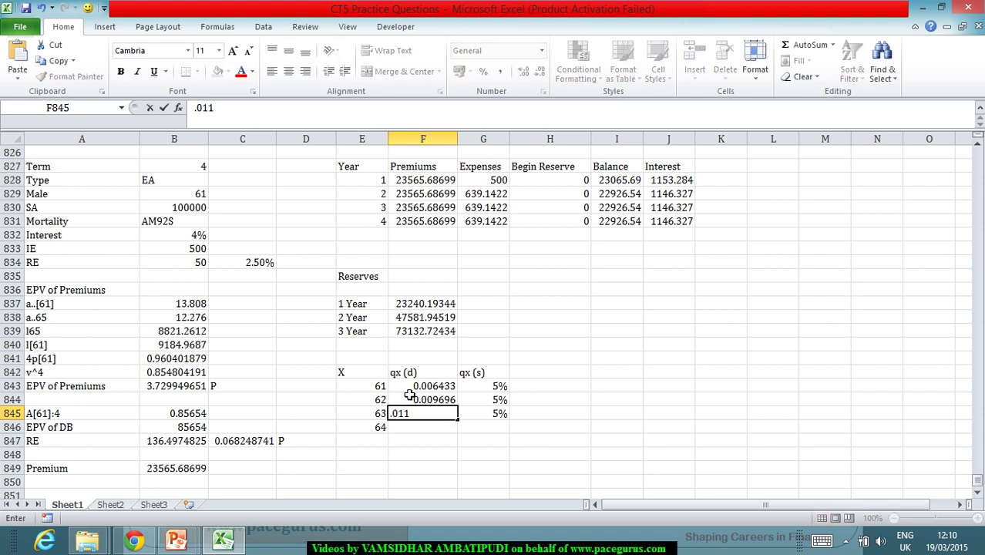
pyautogui.write('344')
pyautogui.press('Return')
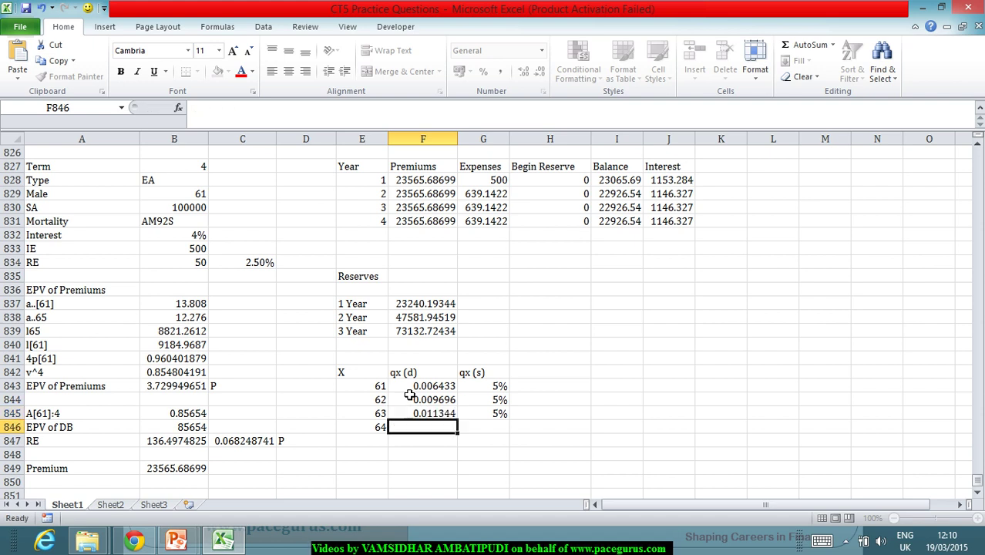
pyautogui.write('.012')
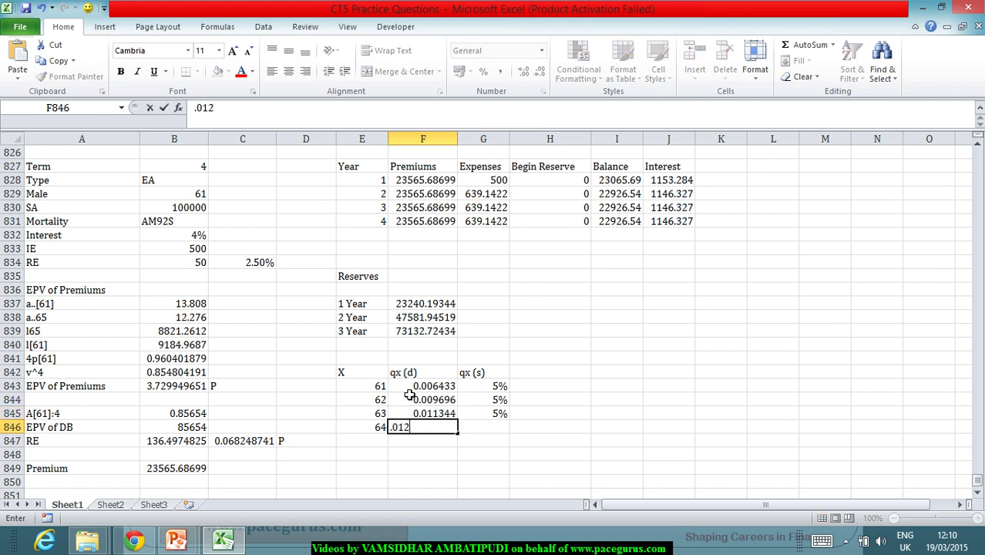
pyautogui.write('716')
pyautogui.press('Return')
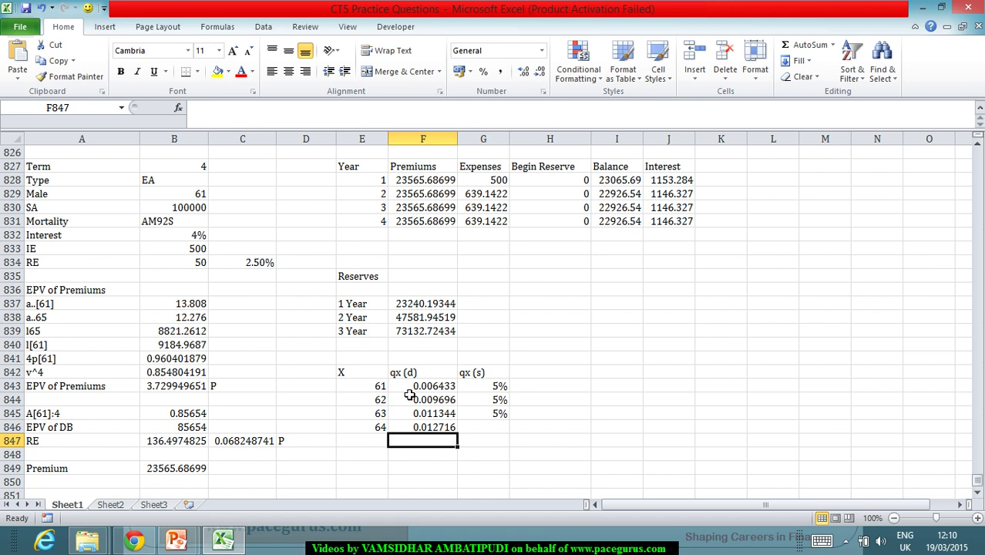
# - Label the dependent death rate column "aqx (d)" in H842
pyautogui.click(537, 377)
pyautogui.write('aq')
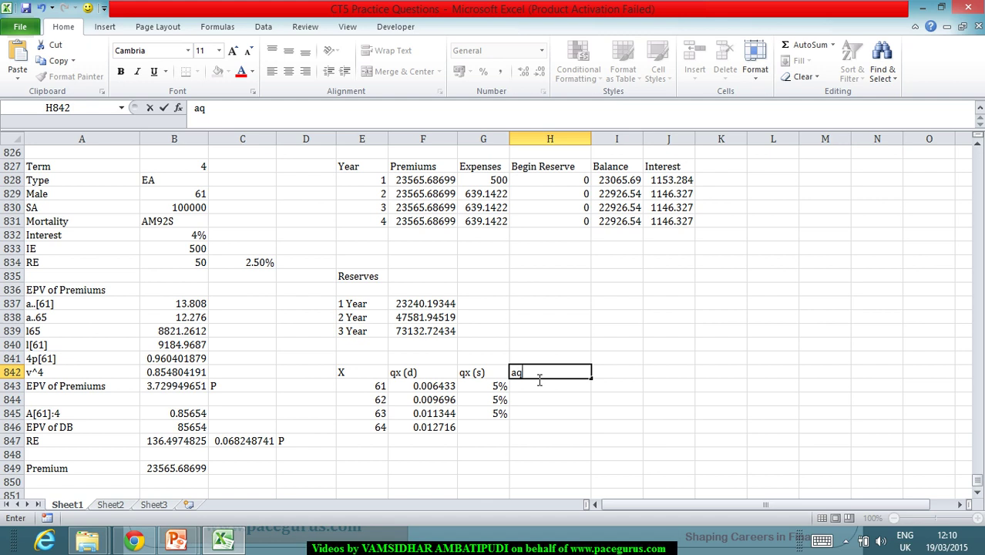
pyautogui.write('(')
pyautogui.press('BackSpace')
pyautogui.write('x (d)')
pyautogui.press('Return')
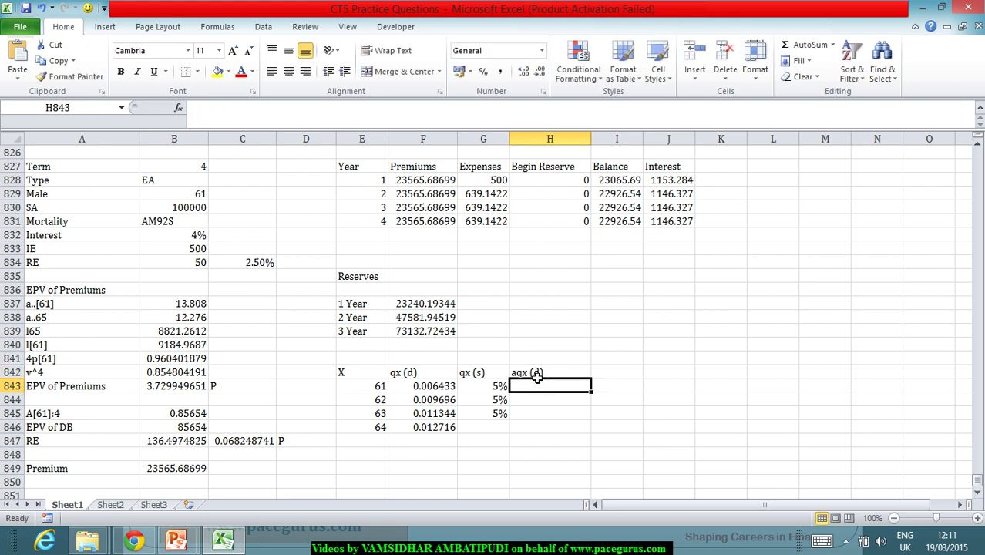
# - Link H843 to the death rate with =F843, fill it down through age 64, and clear the surplus cell H847
pyautogui.write('=')
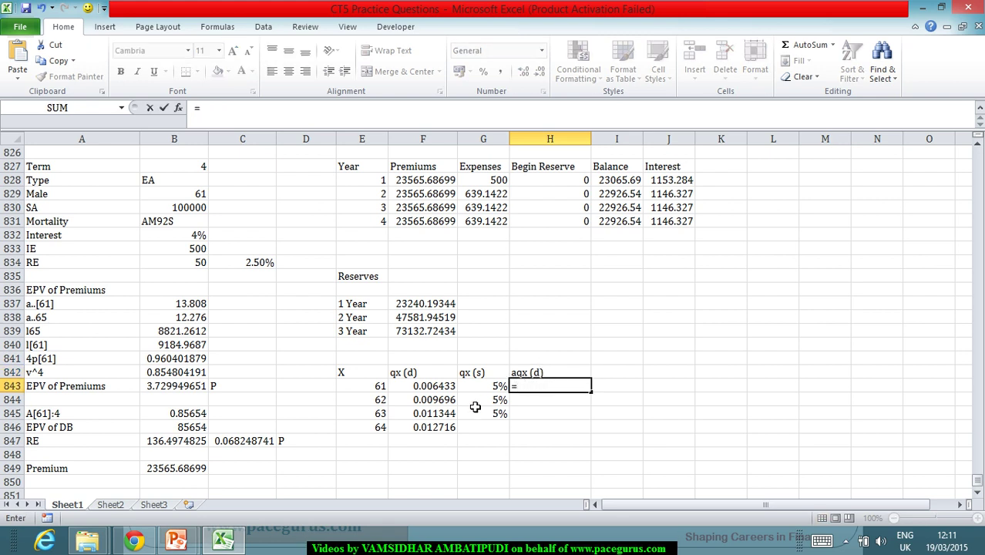
pyautogui.click(440, 388)
pyautogui.press('Return')
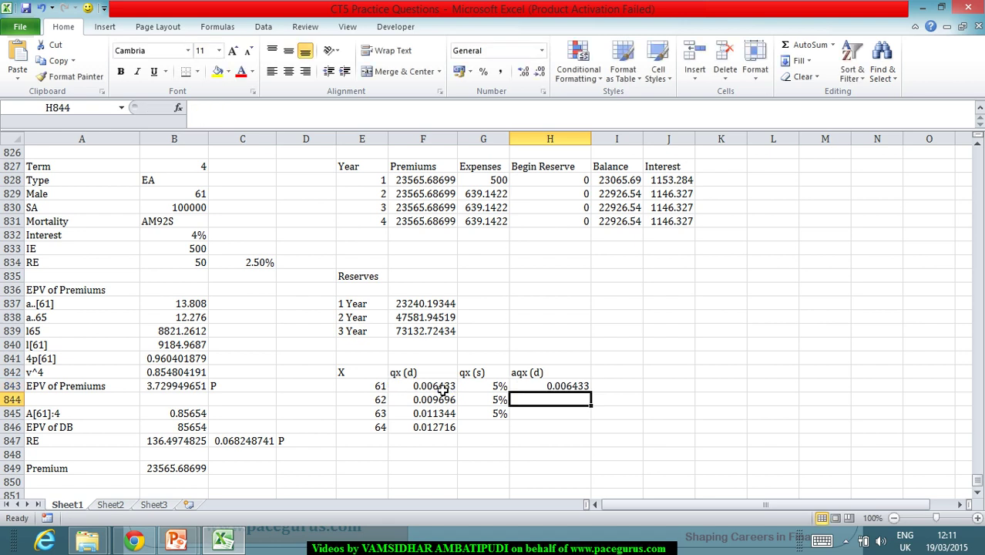
pyautogui.click(542, 386)
pyautogui.moveTo(598, 395); pyautogui.dragTo(598, 441)
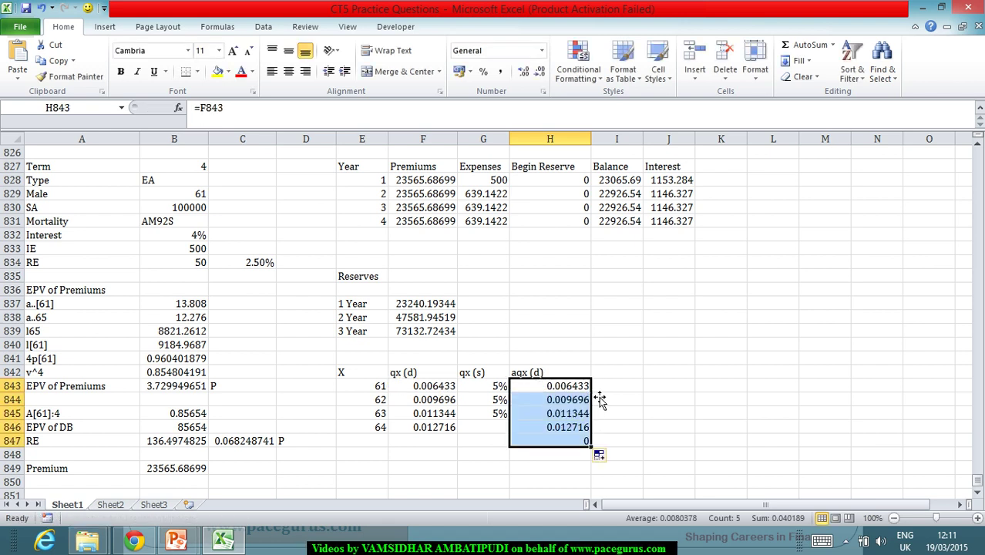
pyautogui.click(558, 445)
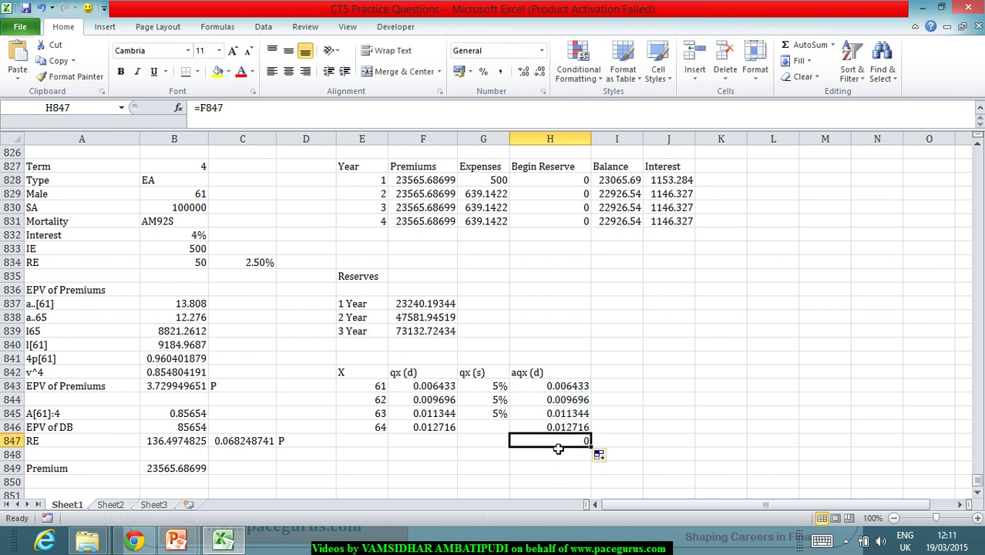
pyautogui.press('Delete')
# - Label the dependent surrender rate column "aqx (s)" in I842
pyautogui.click(626, 378)
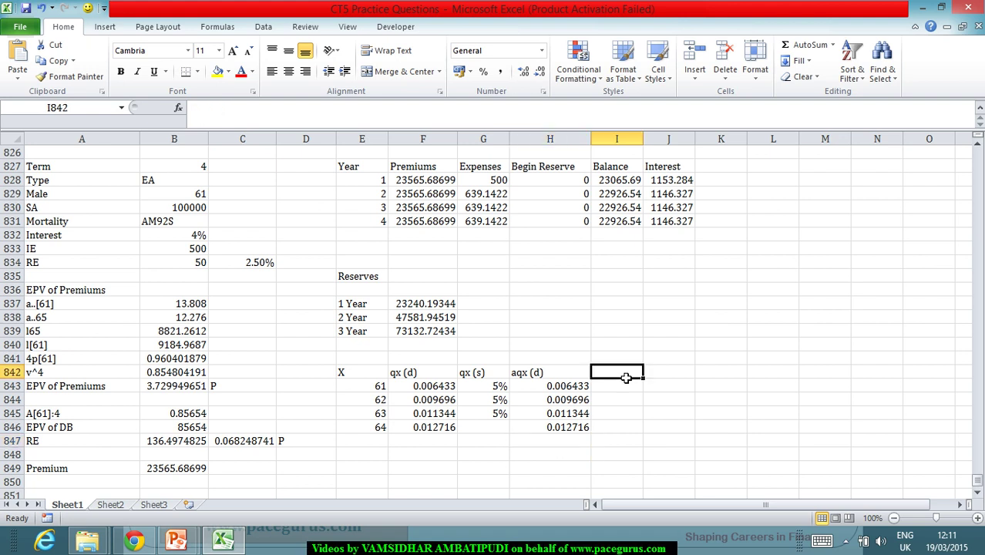
pyautogui.write('aq')
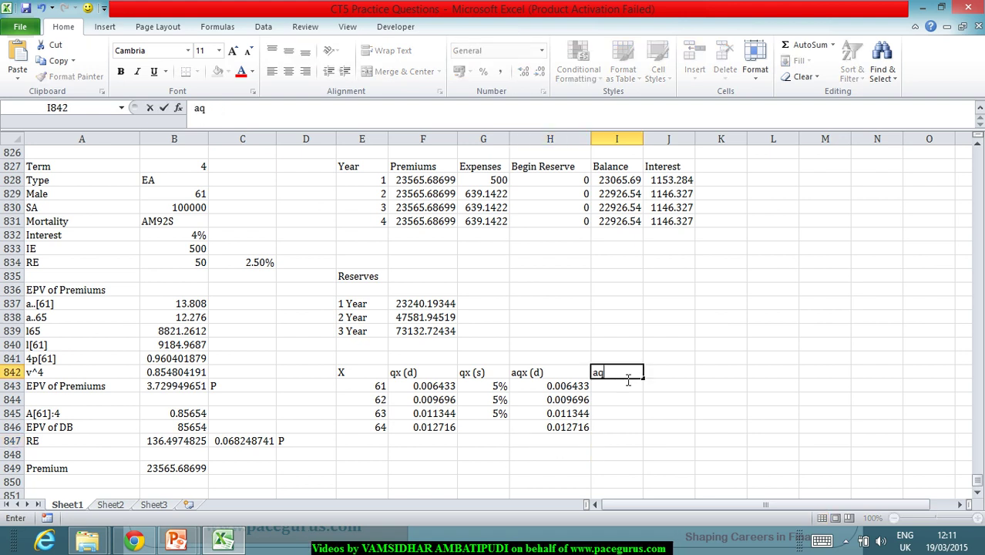
pyautogui.write('x (s)')
pyautogui.press('Return')
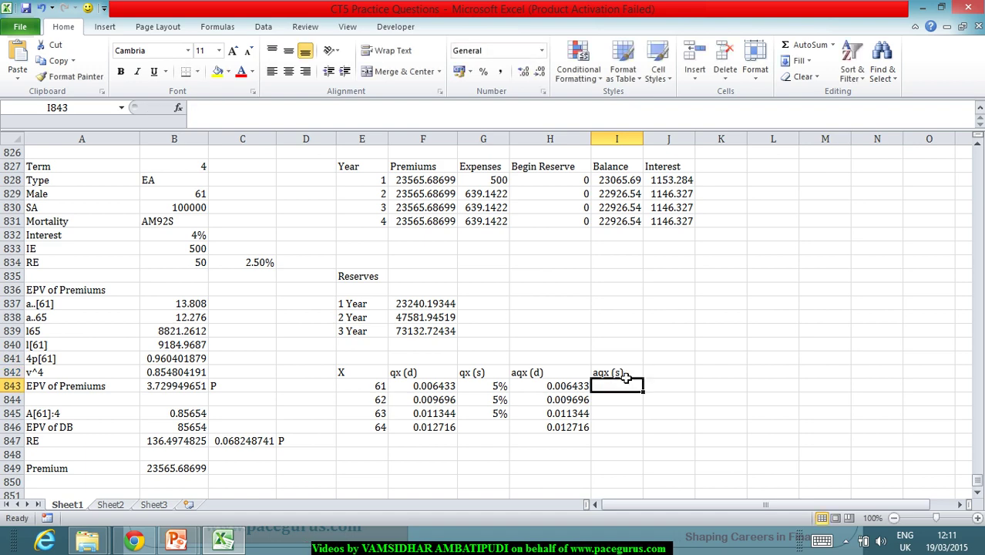
# - Switch to the PowerPoint slide and handwrite the dependent surrender rate formula, (aq)x(s) = qx(s) × (1 − qx(d)), below the problem text
pyautogui.hotkey('alt', 'Tab')
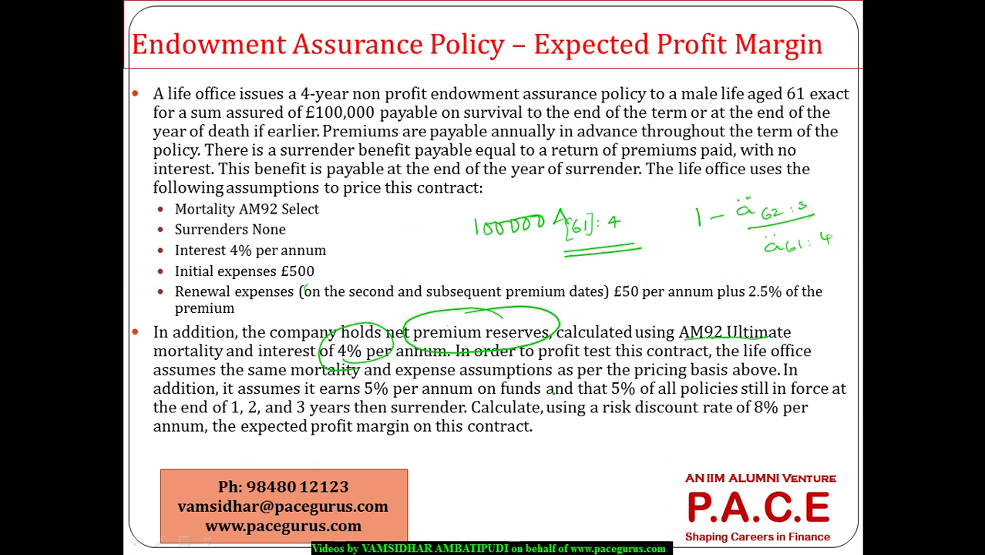
pyautogui.moveTo(560, 402); pyautogui.dragTo(551, 419)
pyautogui.moveTo(539, 470)
pyautogui.mouseDown()
pyautogui.moveTo(536, 483)
pyautogui.moveTo(566, 485)
pyautogui.moveTo(559, 467)
pyautogui.moveTo(606, 458)
pyautogui.mouseUp()
pyautogui.moveTo(600, 463)
pyautogui.mouseDown()
pyautogui.moveTo(648, 457)
pyautogui.moveTo(644, 436)
pyautogui.moveTo(673, 444)
pyautogui.mouseUp()
pyautogui.moveTo(680, 419)
pyautogui.mouseDown()
pyautogui.moveTo(682, 436)
pyautogui.moveTo(714, 419)
pyautogui.mouseUp()
pyautogui.moveTo(723, 413)
pyautogui.mouseDown()
pyautogui.moveTo(726, 430)
pyautogui.moveTo(740, 428)
pyautogui.moveTo(728, 408)
pyautogui.moveTo(737, 407)
pyautogui.mouseUp()
pyautogui.moveTo(741, 388); pyautogui.dragTo(742, 437)
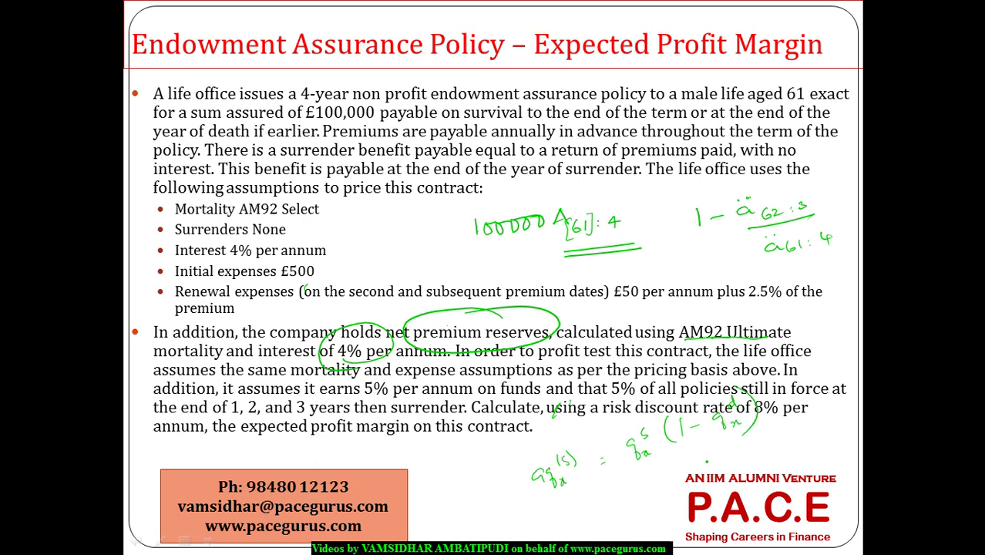
# - Back in Excel, calculate the dependent surrender rate in I843 as =G843*(1-F843) and fill the formula down to I847
pyautogui.hotkey('alt', 'Tab')
pyautogui.write('=')
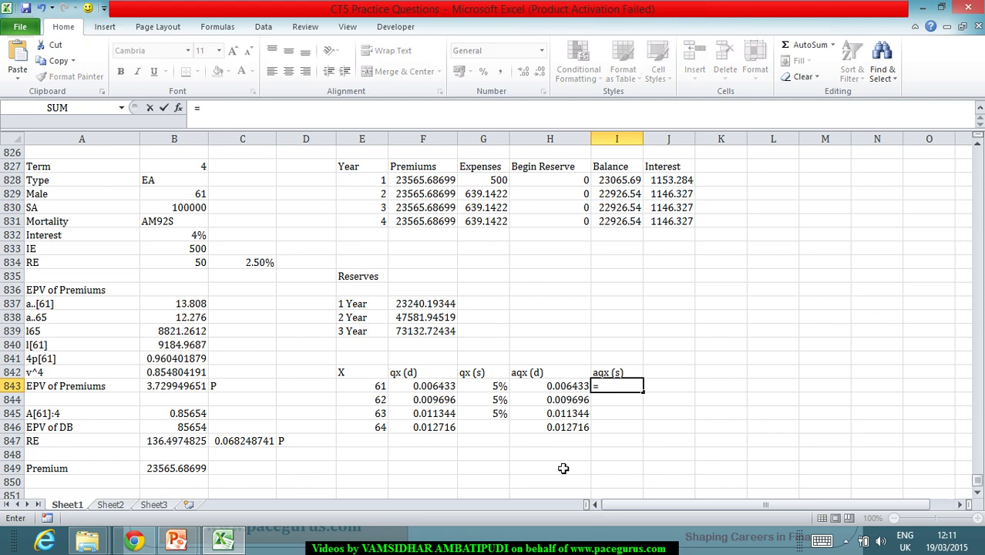
pyautogui.click(500, 386)
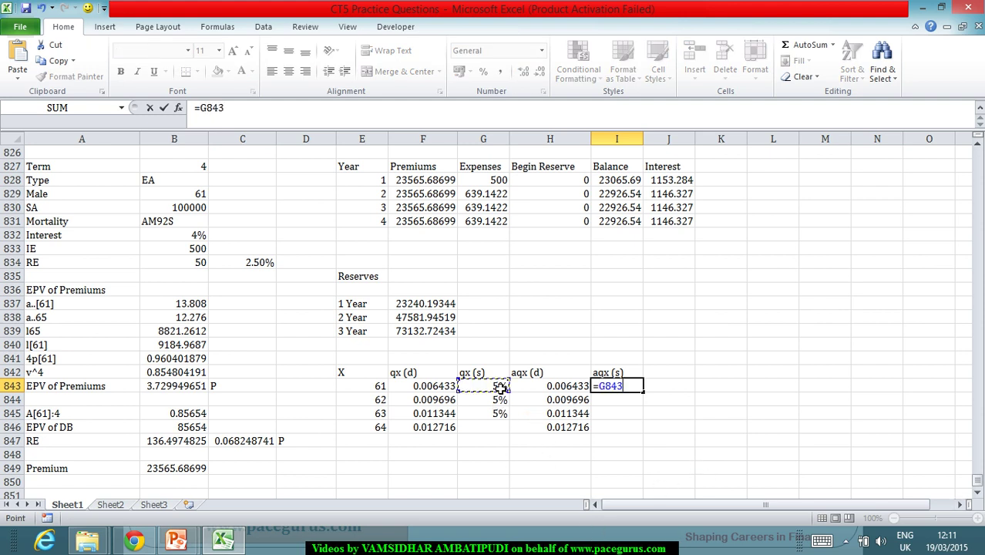
pyautogui.write('*(')
pyautogui.write('-')
pyautogui.click(439, 391)
pyautogui.write(')')
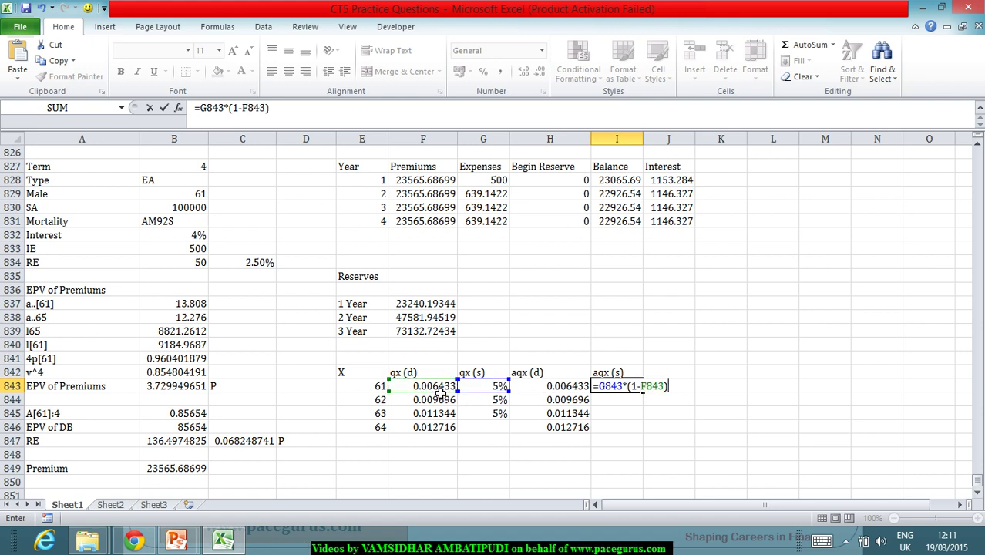
pyautogui.press('Return')
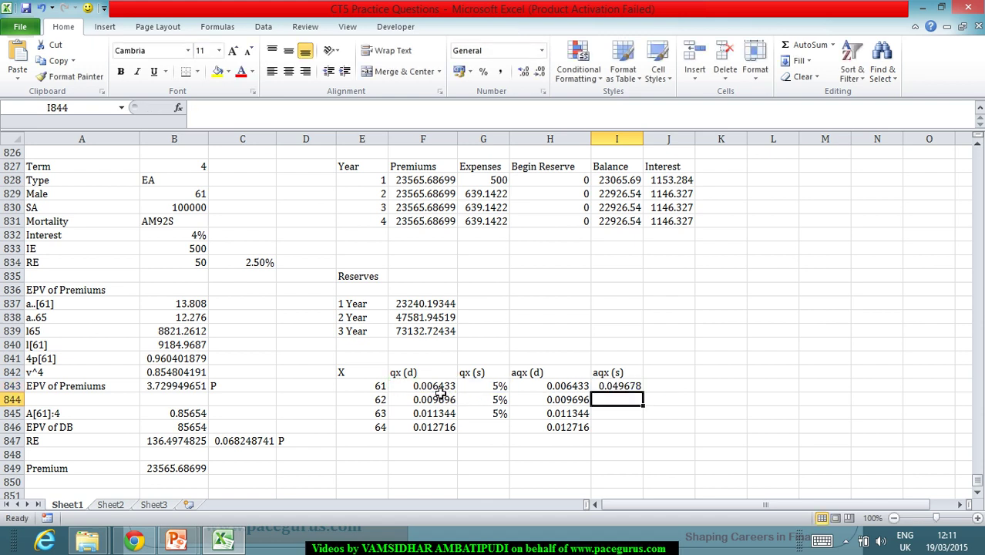
pyautogui.click(621, 387)
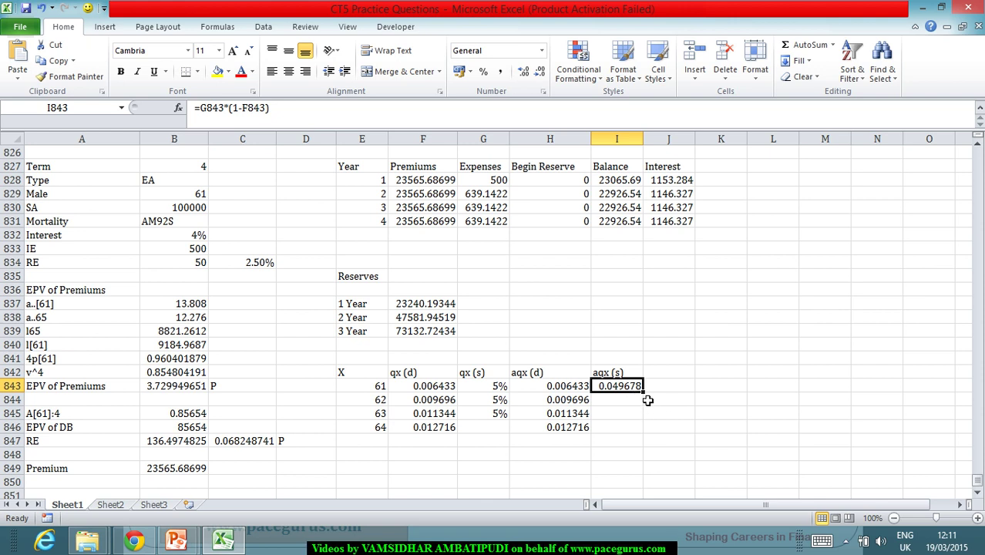
pyautogui.doubleClick(642, 392)
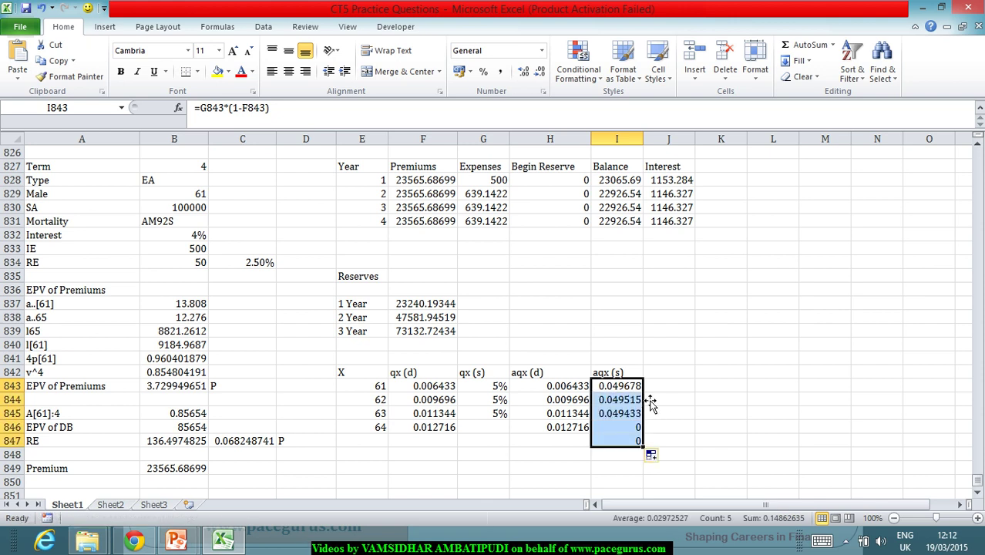
# - Clear the surplus cell I847 and label the dependent survival probability column "apx" in J842
pyautogui.click(623, 441)
pyautogui.press('Delete')
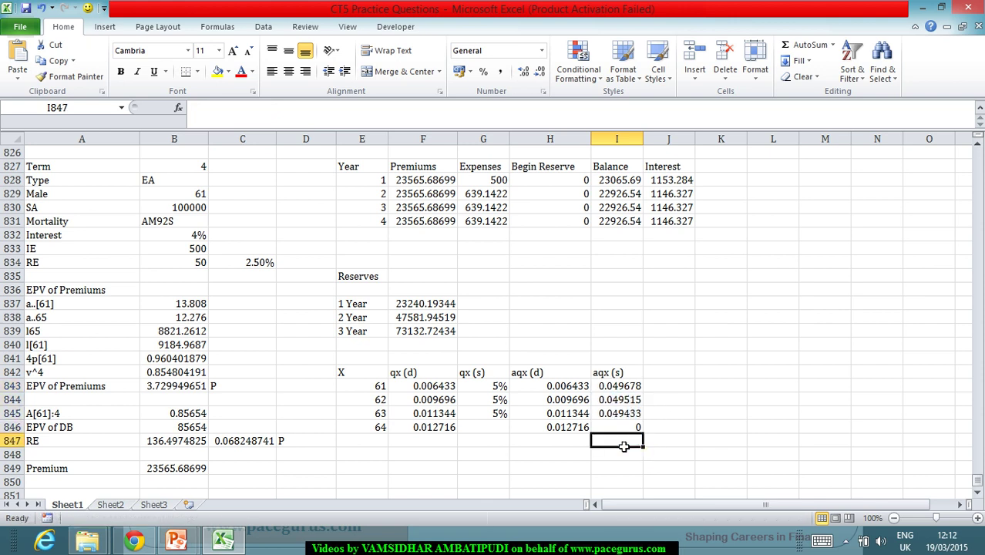
pyautogui.click(661, 374)
pyautogui.write('apx')
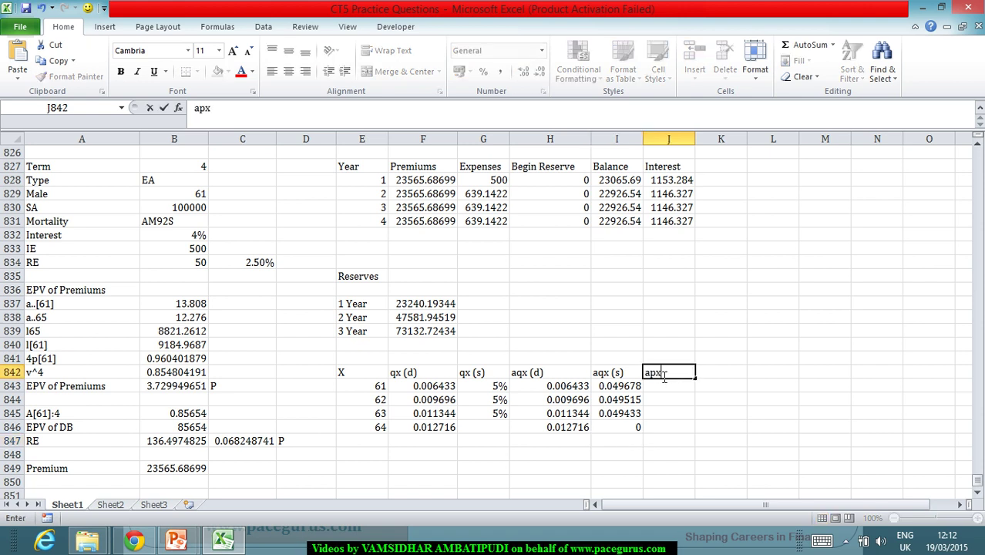
pyautogui.press('Return')
# - Calculate the dependent survival probability in J843 as =1-H843-I843, fill it down through age 64, and clear the surplus cell J847
pyautogui.write('=')
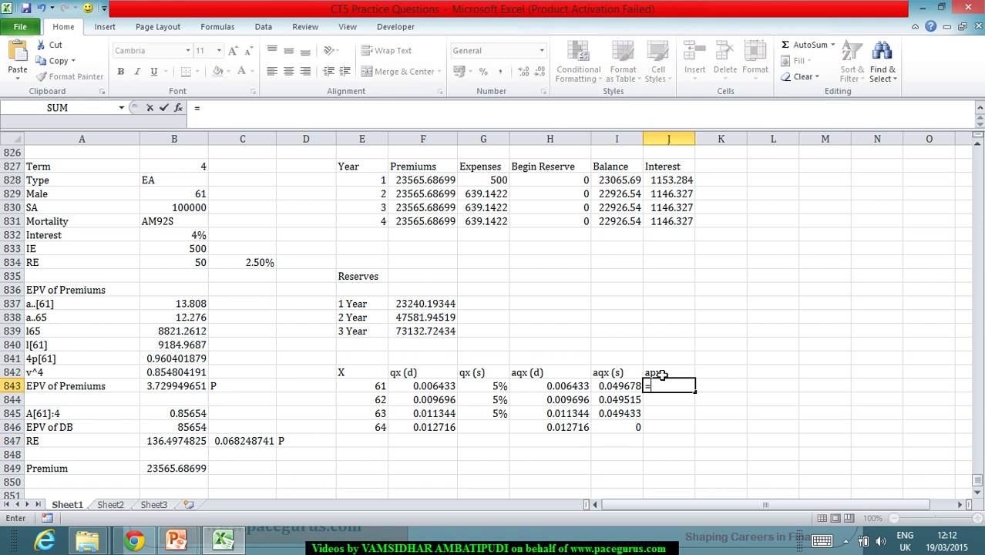
pyautogui.write('1-')
pyautogui.click(566, 389)
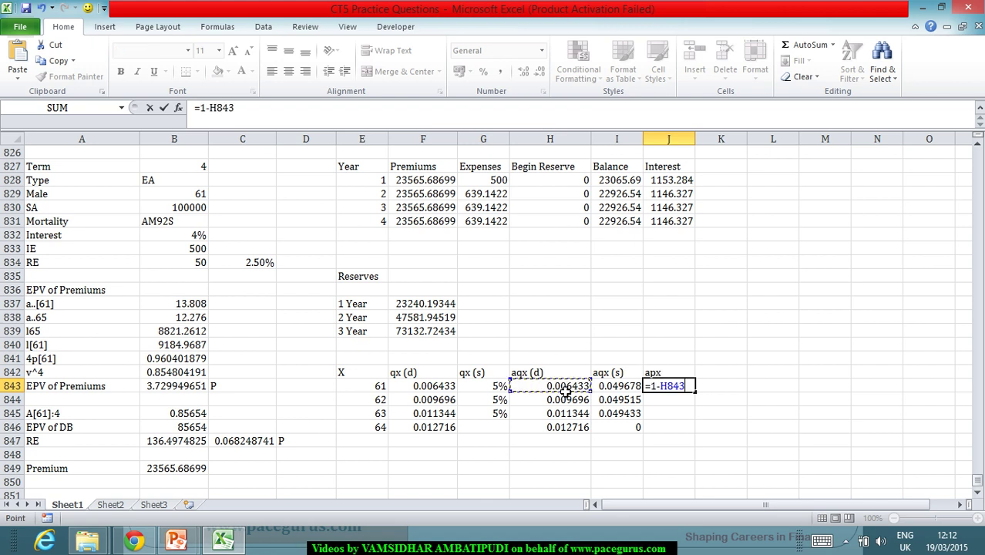
pyautogui.write('-')
pyautogui.click(616, 389)
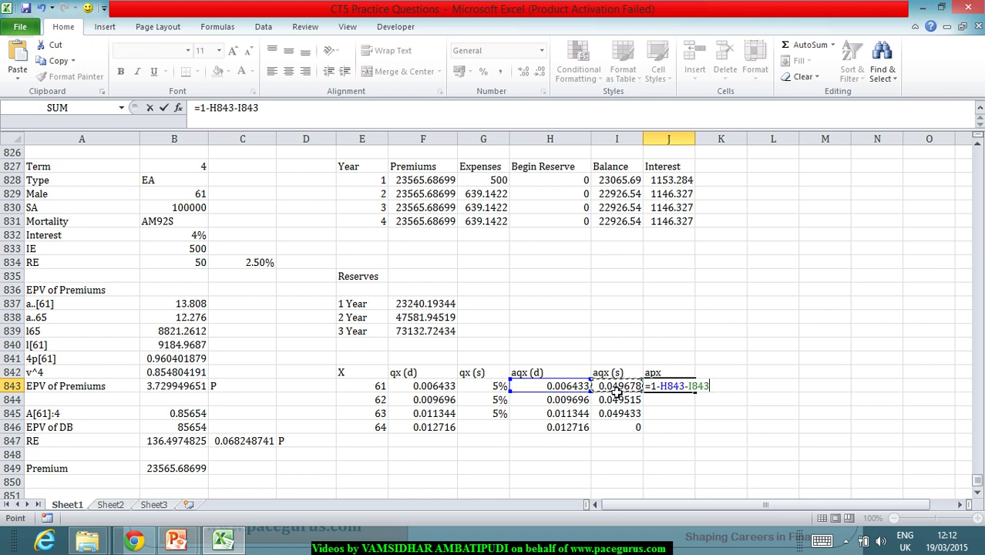
pyautogui.press('Return')
pyautogui.click(686, 389)
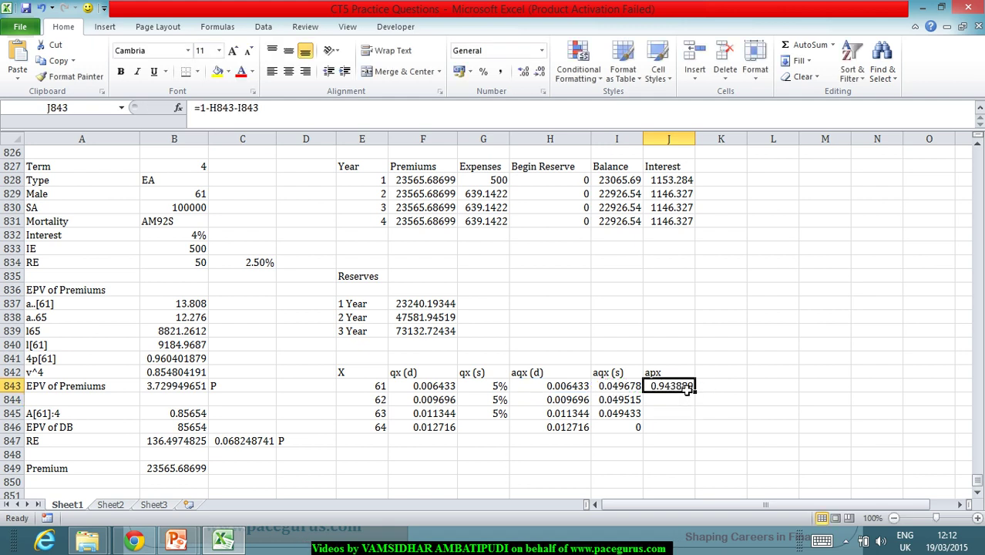
pyautogui.doubleClick(695, 392)
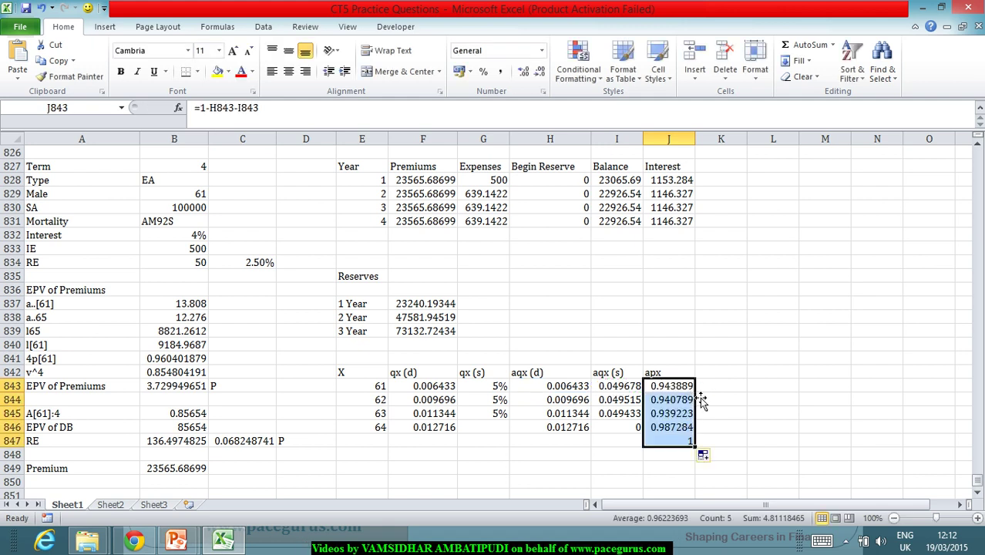
pyautogui.click(668, 444)
pyautogui.press('Delete')
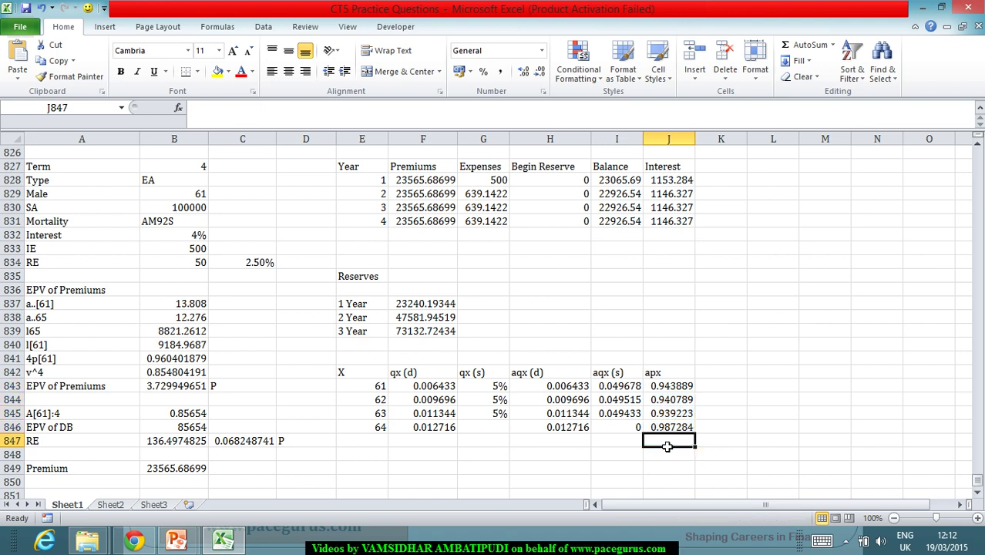
# - Label the in-force proportion column "Proport" in K842 and enter 1 for age 61 in K843
pyautogui.click(726, 373)
pyautogui.write('Proport')
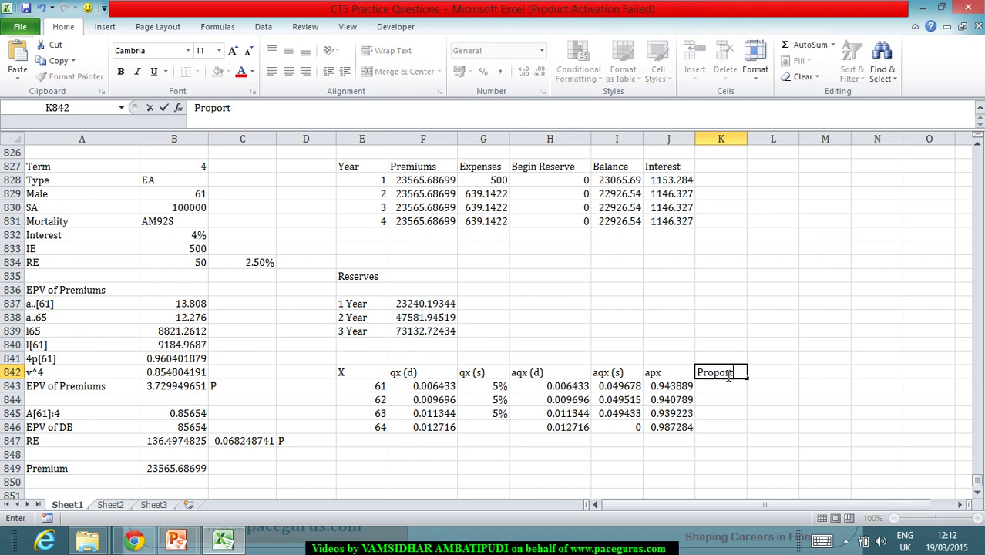
pyautogui.press('Return')
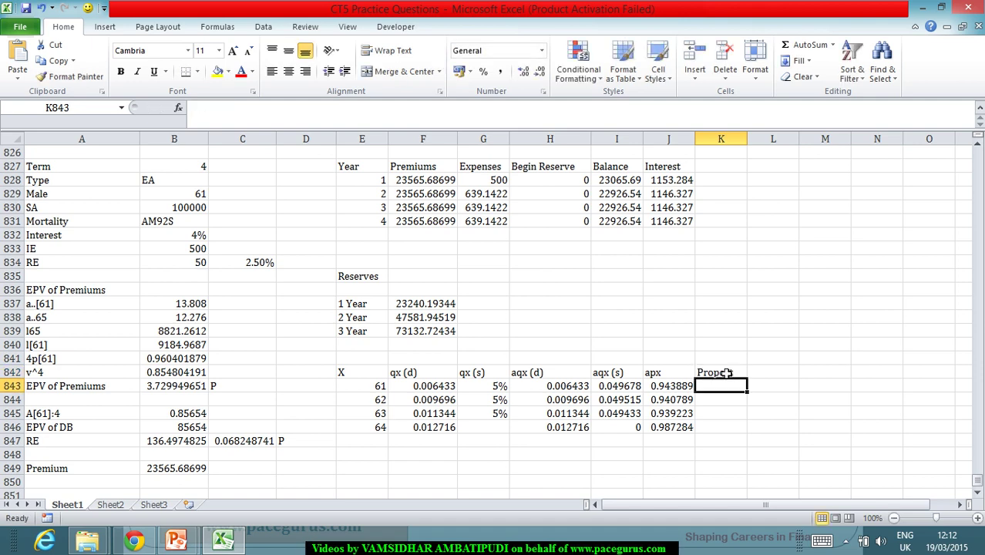
pyautogui.write('1')
pyautogui.press('Return')
# - Calculate the in-force proportion in K844 as =K843*J843, fill it down through age 64, and clear the surplus cell K847
pyautogui.write('=')
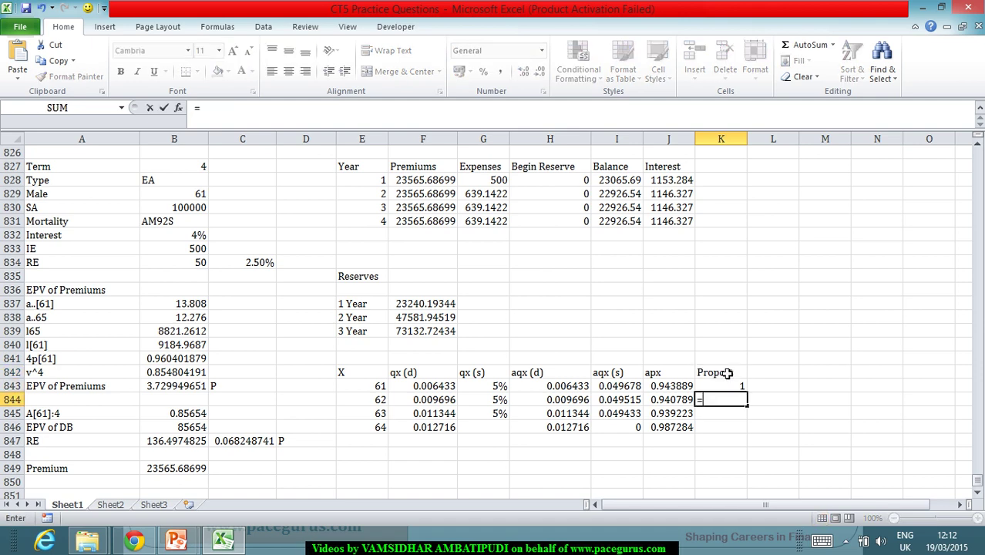
pyautogui.click(727, 385)
pyautogui.write('*')
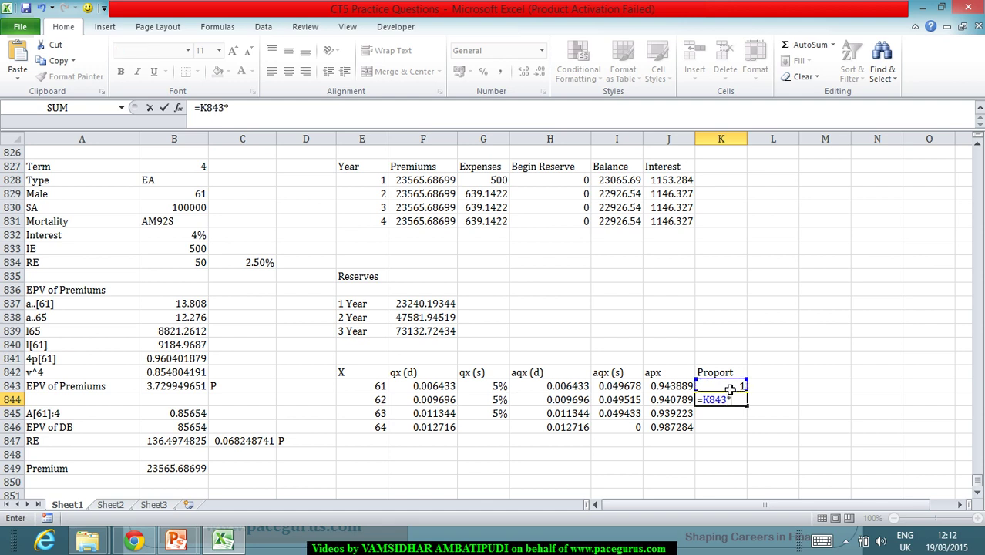
pyautogui.click(671, 386)
pyautogui.press('Return')
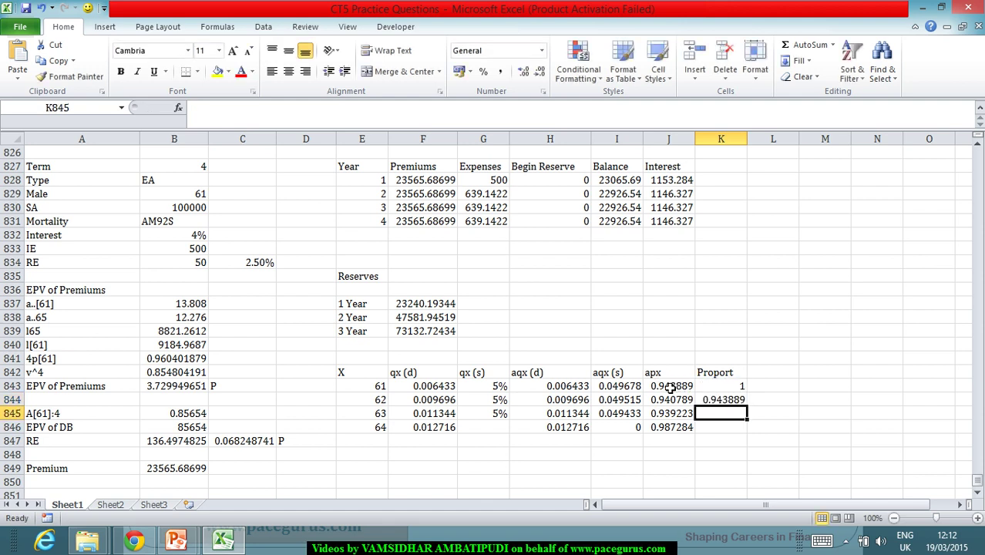
pyautogui.click(723, 399)
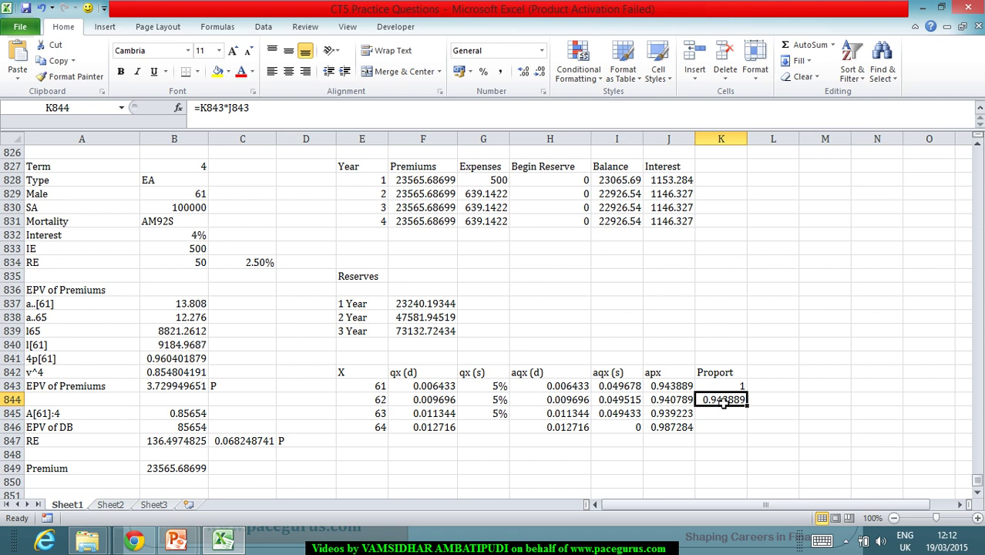
pyautogui.doubleClick(746, 406)
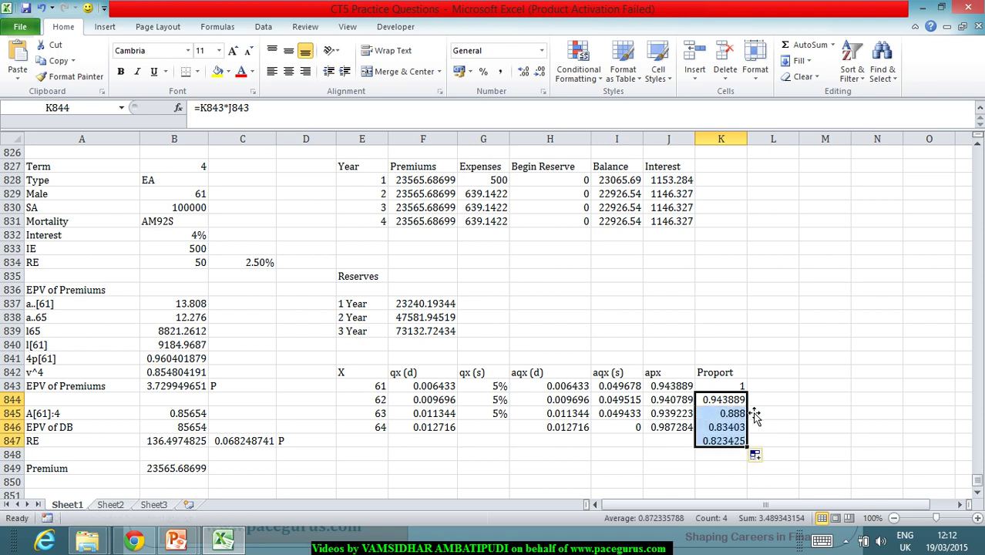
pyautogui.click(726, 441)
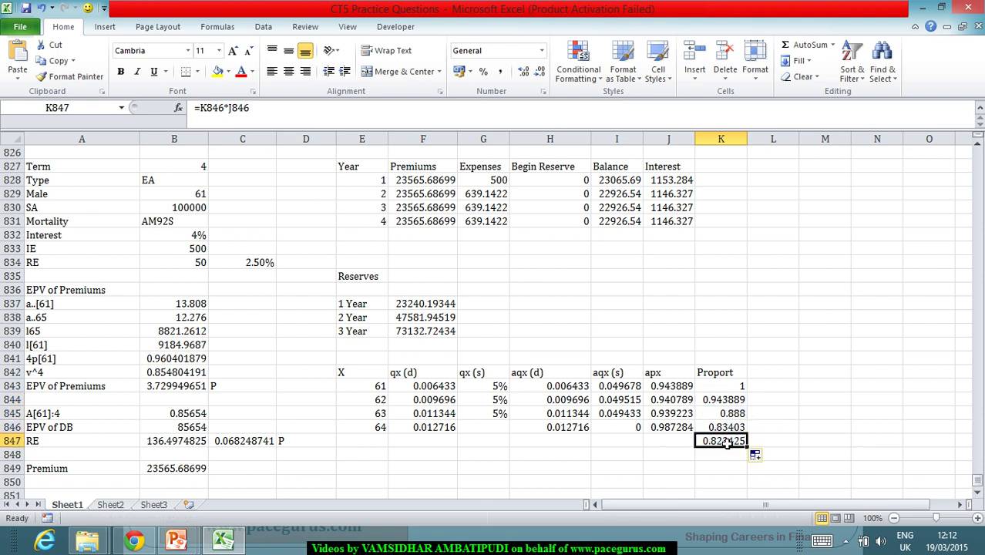
pyautogui.press('Delete')
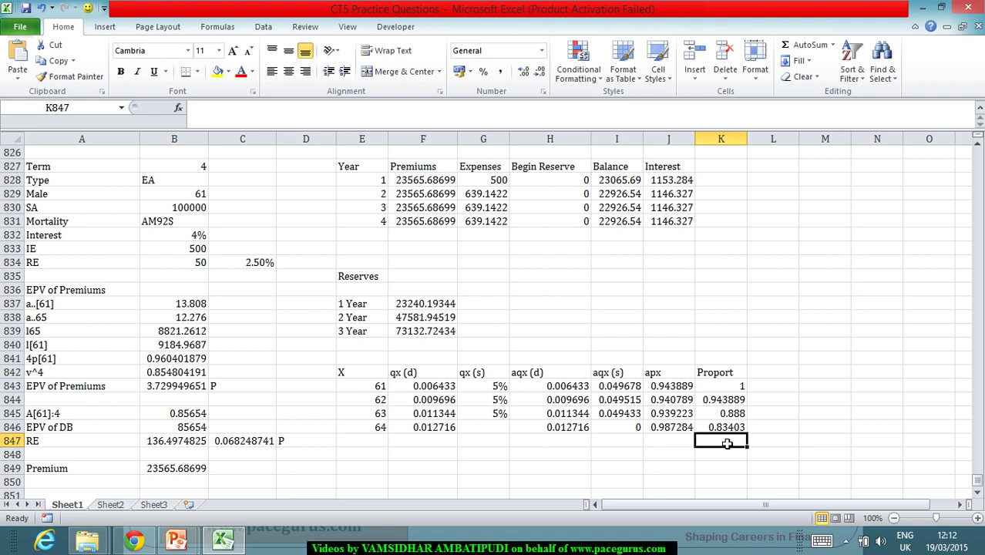
# - Add the column heading "Death Claim" in K827 of the yearly profit test table
pyautogui.click(716, 170)
pyautogui.write('Dea')
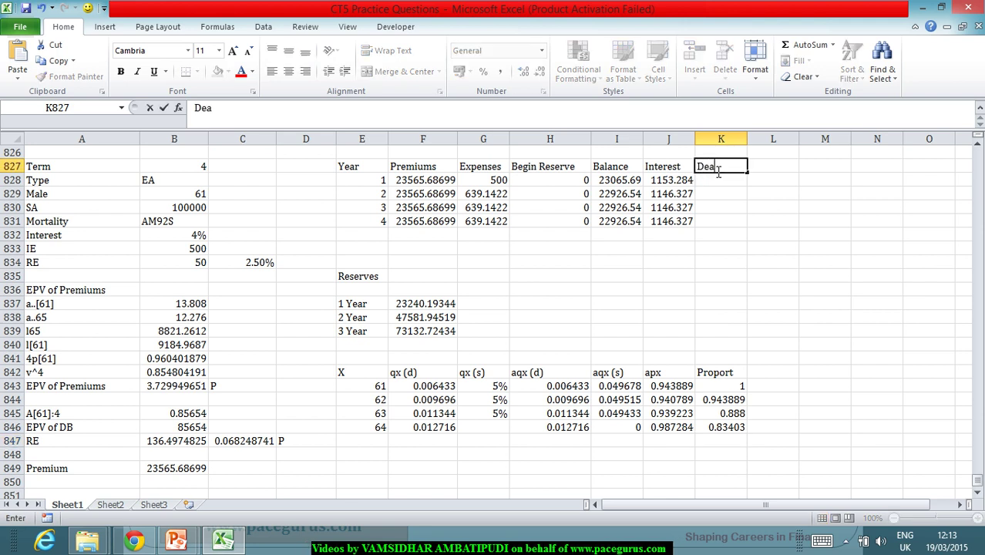
pyautogui.write('th Claim')
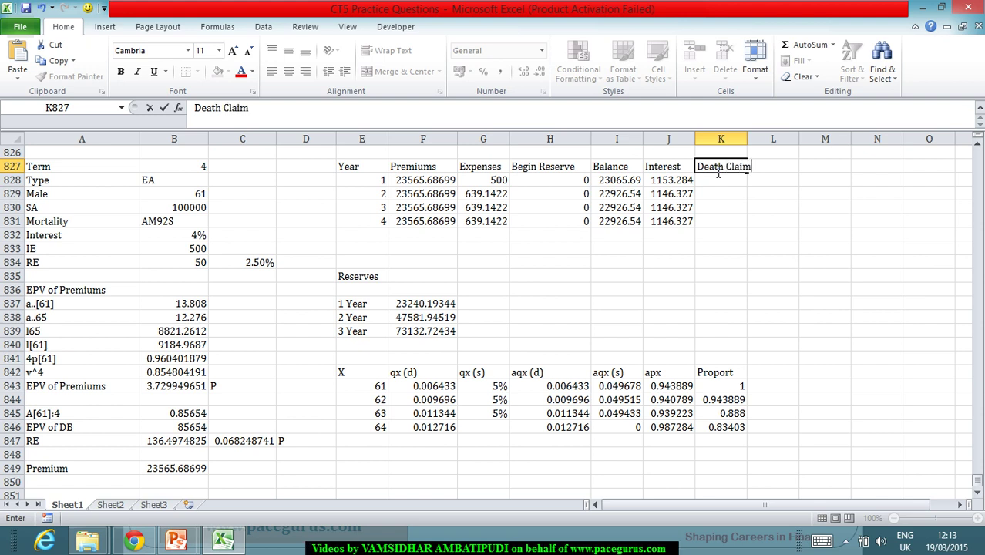
pyautogui.press('Return')
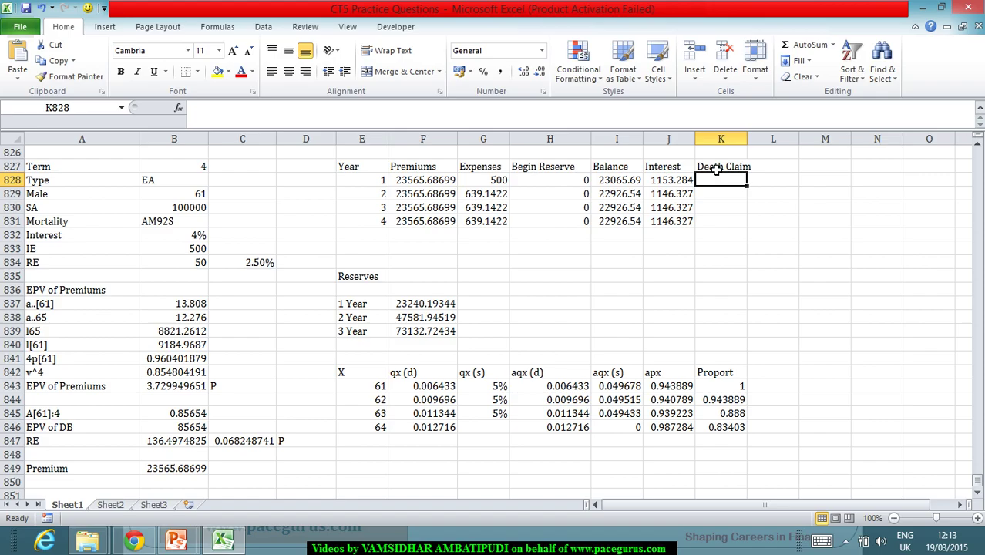
# - Check the benefit terms on the PowerPoint slide, and back in Excel calculate death claims in K828 as =100000*H843, filled down to K831
pyautogui.hotkey('alt', 'Tab')
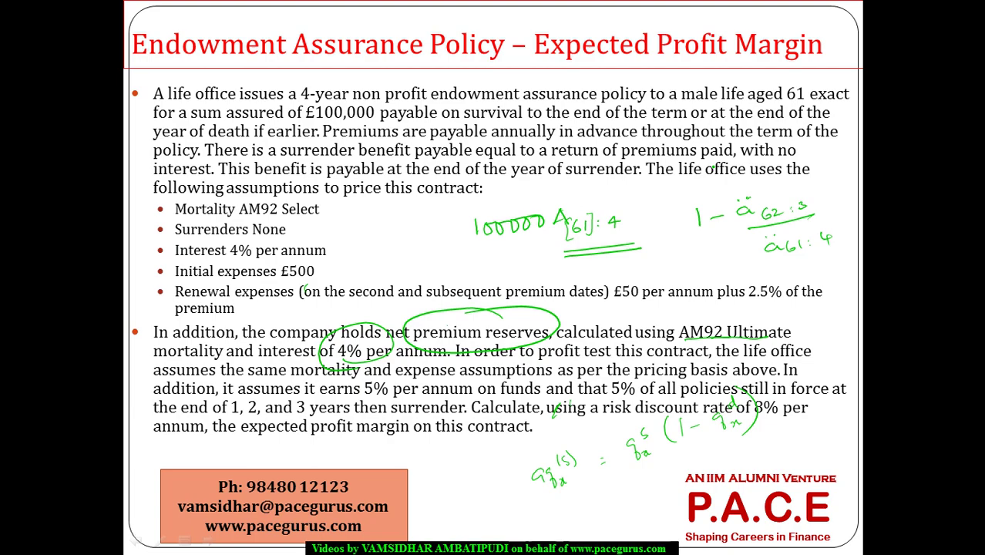
pyautogui.hotkey('alt', 'Tab')
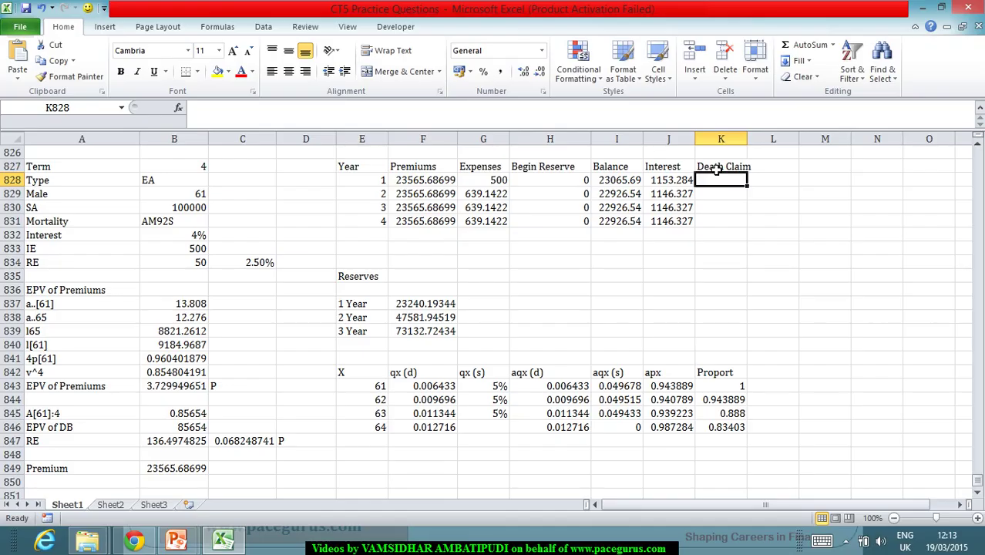
pyautogui.hotkey('alt', 'Tab')
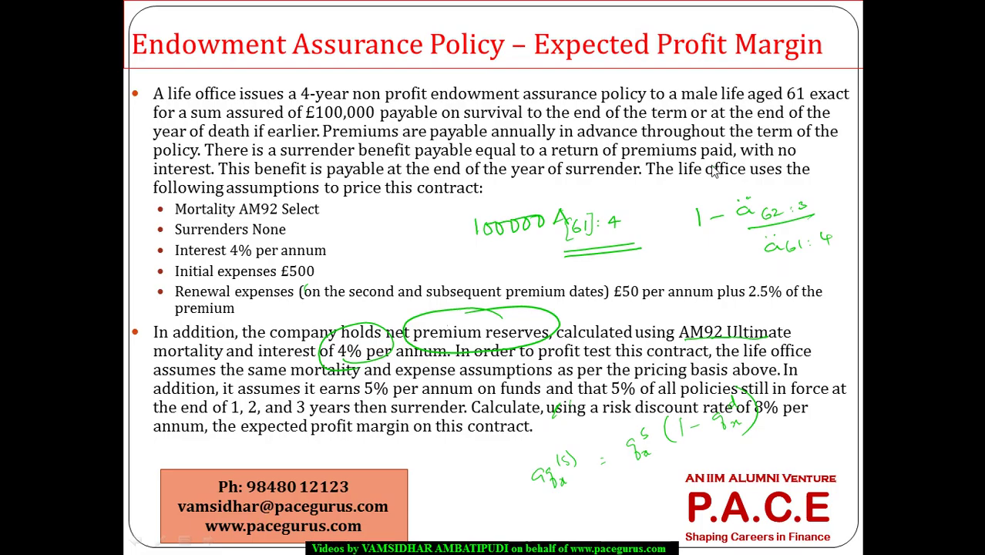
pyautogui.hotkey('alt', 'Tab')
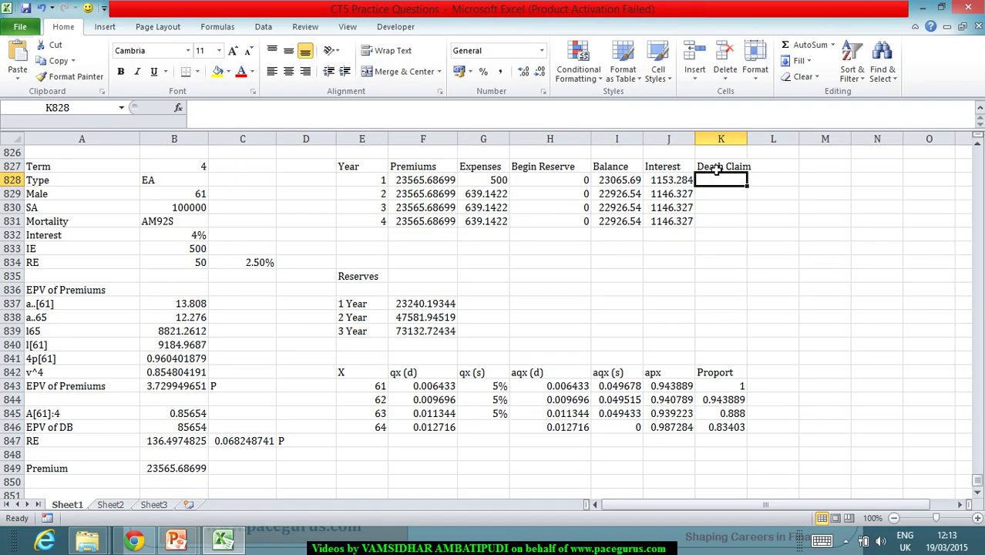
pyautogui.write('=100000')
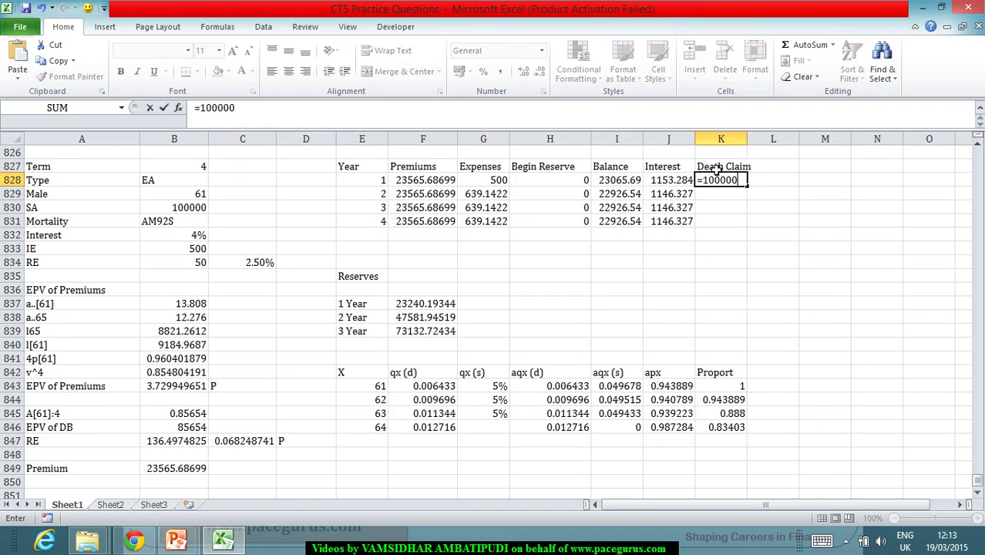
pyautogui.write('*')
pyautogui.click(580, 389)
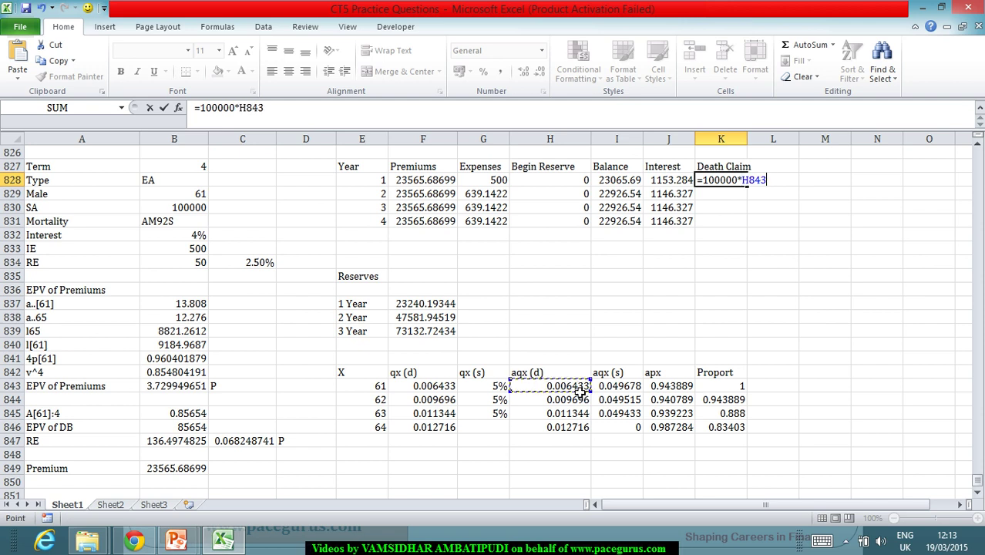
pyautogui.press('Return')
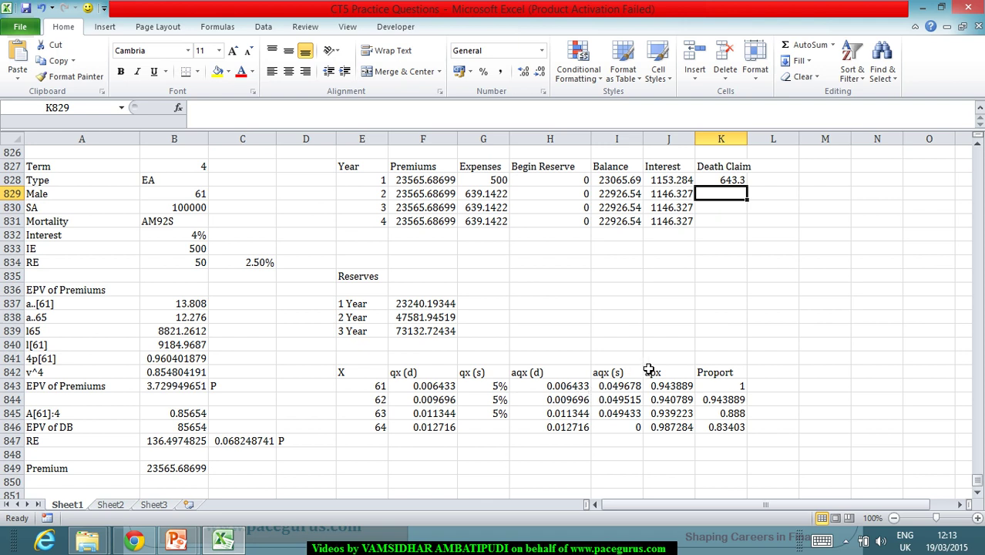
pyautogui.click(731, 183)
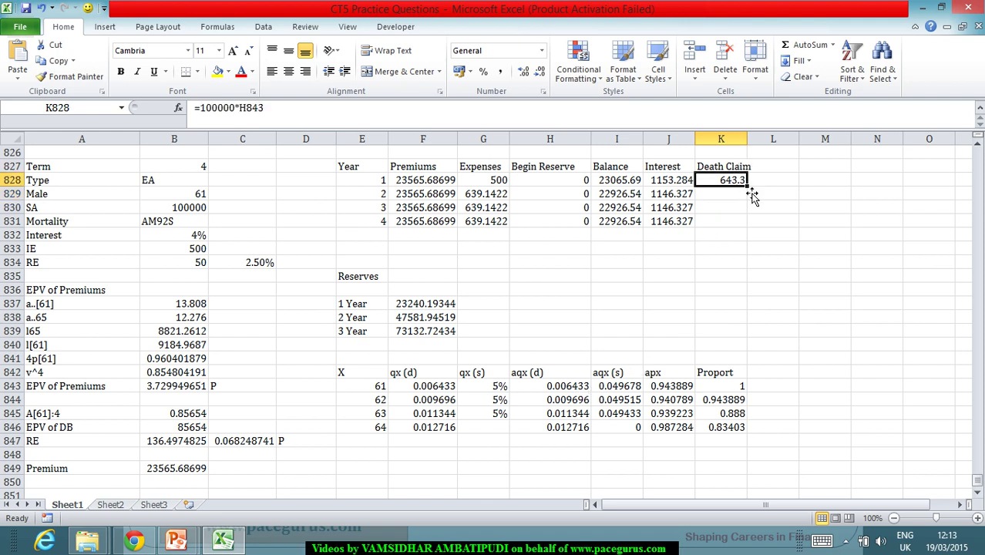
pyautogui.doubleClick(746, 187)
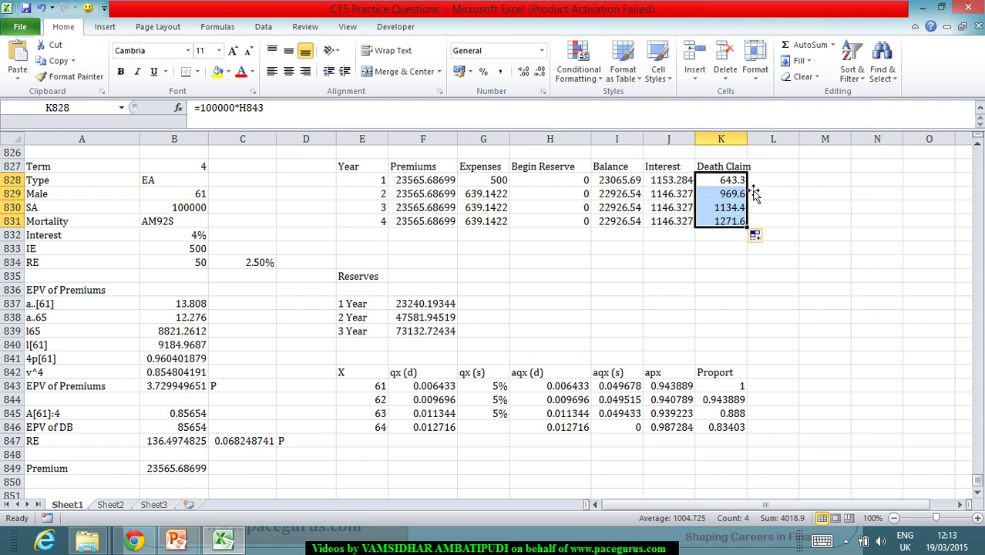
# - Add the column heading "Surrender Caim" in L827 of the yearly profit test table
pyautogui.click(772, 171)
pyautogui.write('Sur')
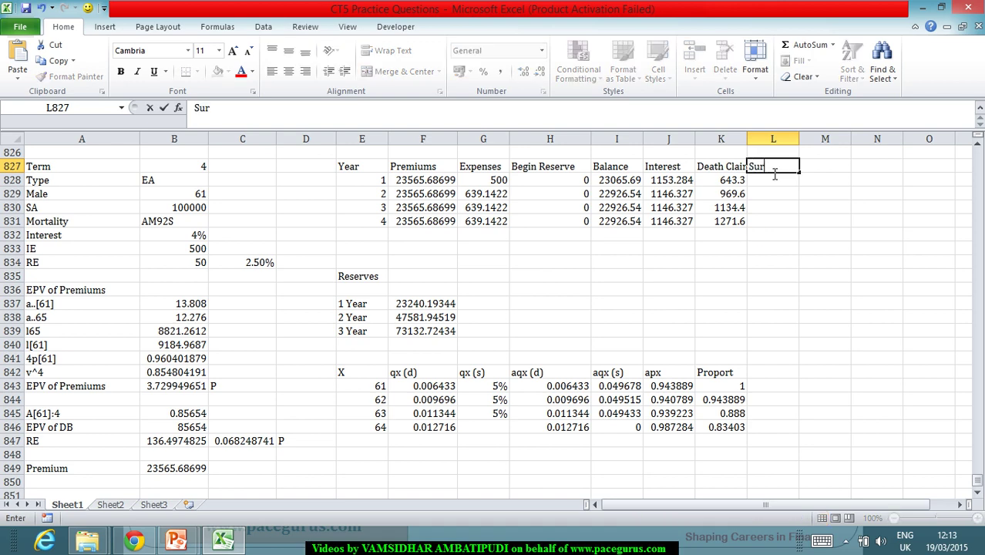
pyautogui.write('render Caim')
pyautogui.press('Return')
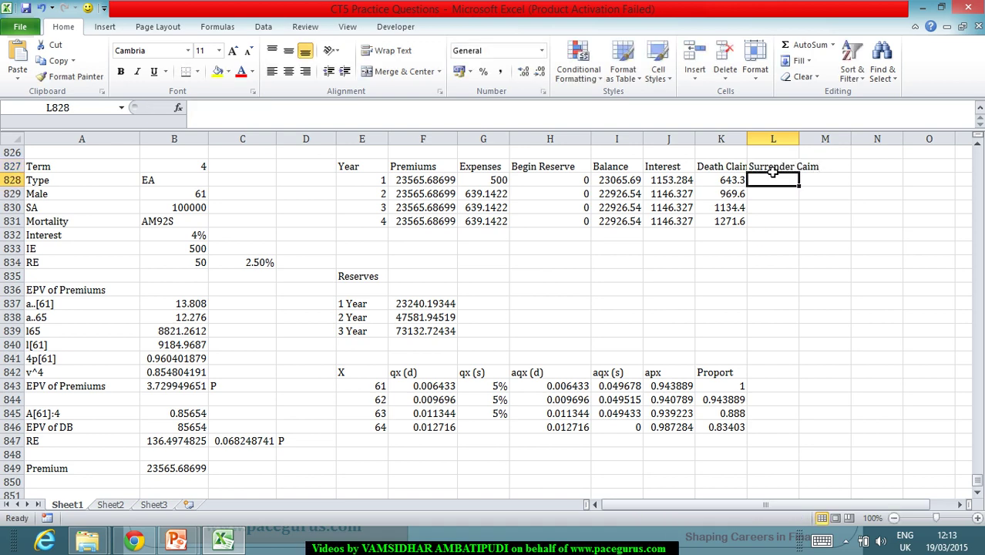
# - Begin the year 1 surrender claim formula in L828, check the surrender benefit terms on the PowerPoint slide, and return to Excel
pyautogui.write('=')
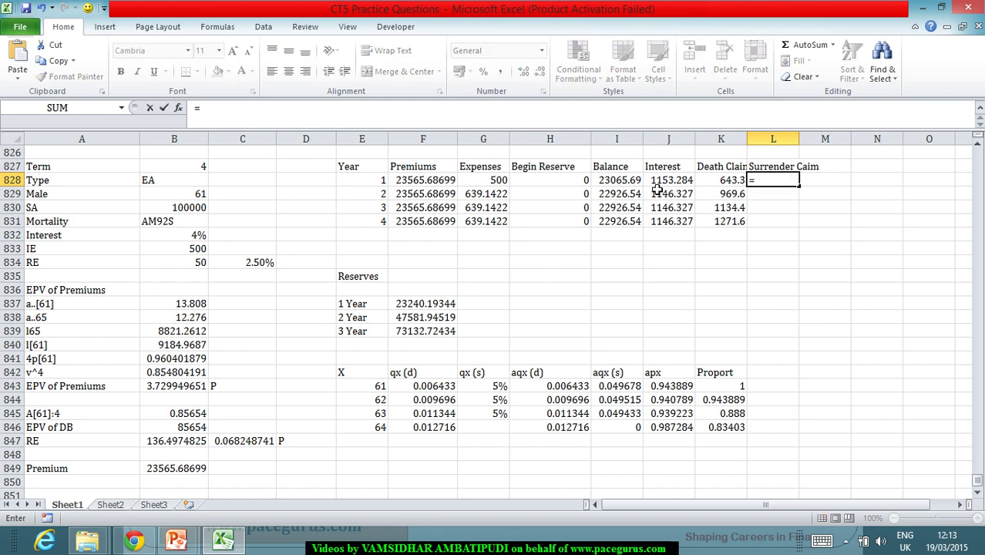
pyautogui.hotkey('alt', 'Tab')
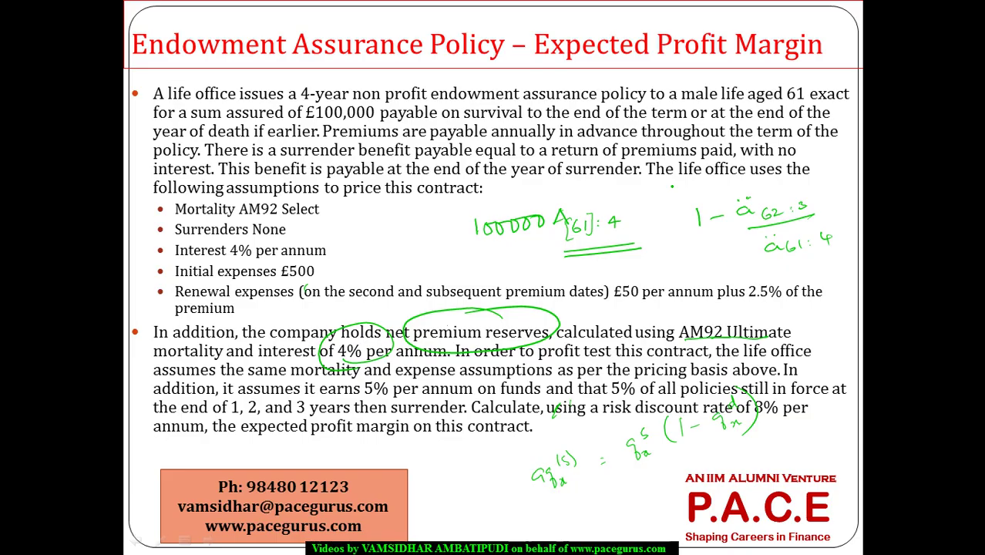
pyautogui.hotkey('alt', 'Tab')
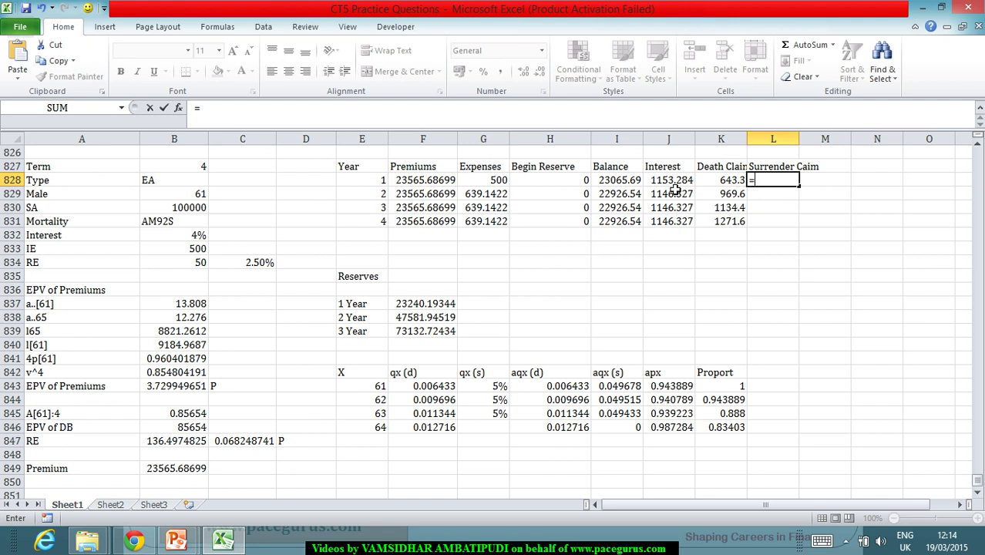
pyautogui.click(429, 186)
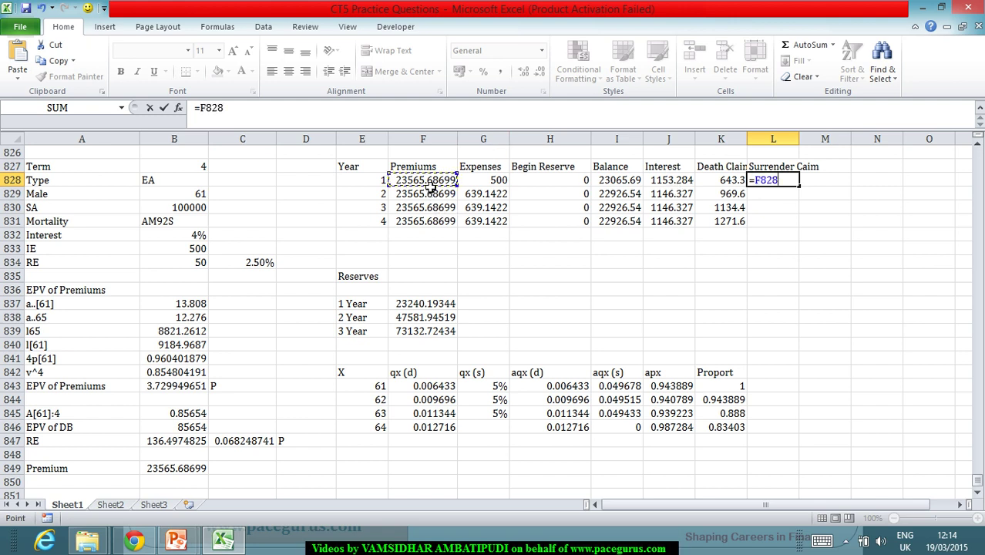
pyautogui.write('*')
pyautogui.press('BackSpace')
pyautogui.press('BackSpace')
pyautogui.press('BackSpace')
pyautogui.press('BackSpace')
pyautogui.press('BackSpace')
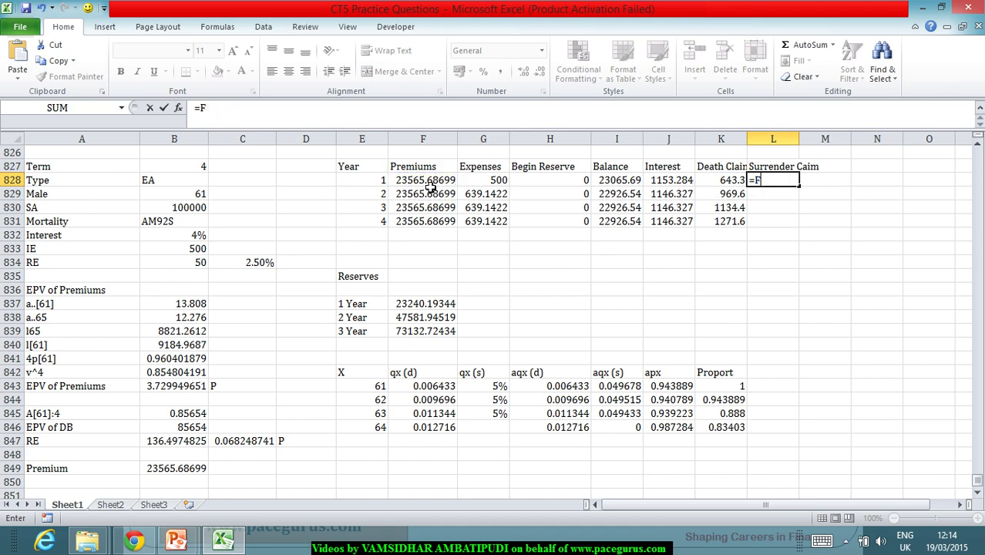
# - Calculate the surrender claim in L828 as =SUM(F$828:F828)*I843 and fill it down to L831
pyautogui.write('SuM(')
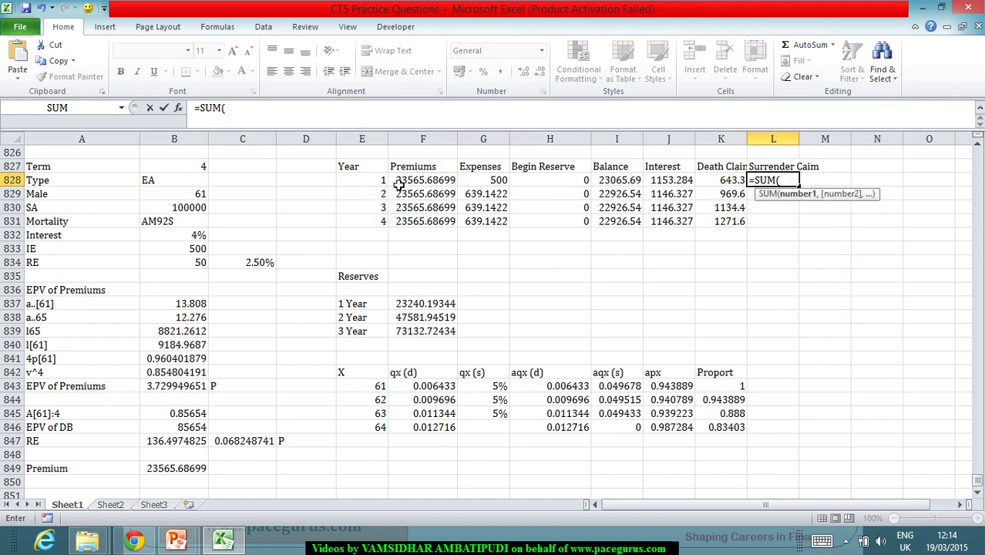
pyautogui.click(414, 185)
pyautogui.press('F8')
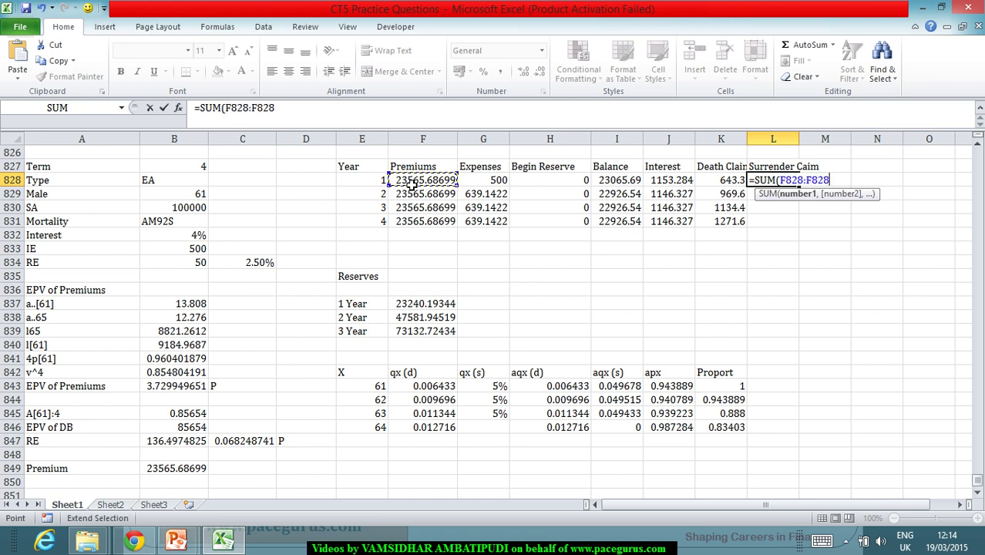
pyautogui.click(236, 112)
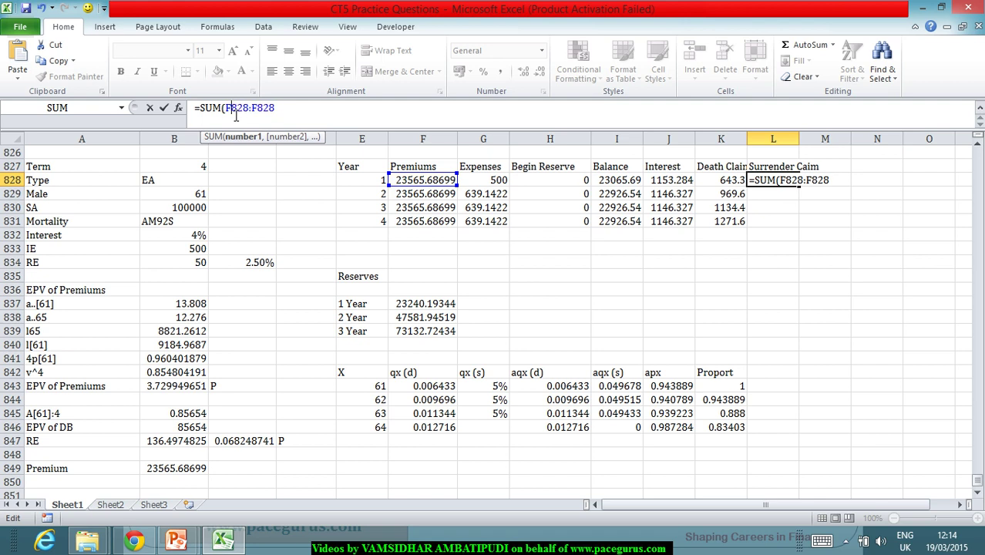
pyautogui.write('$')
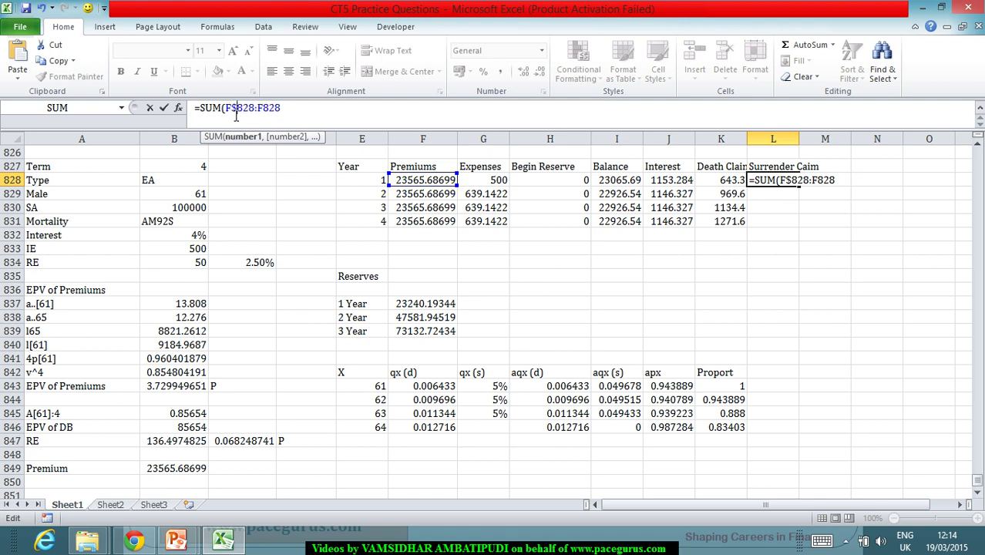
pyautogui.click(300, 113)
pyautogui.write(')*')
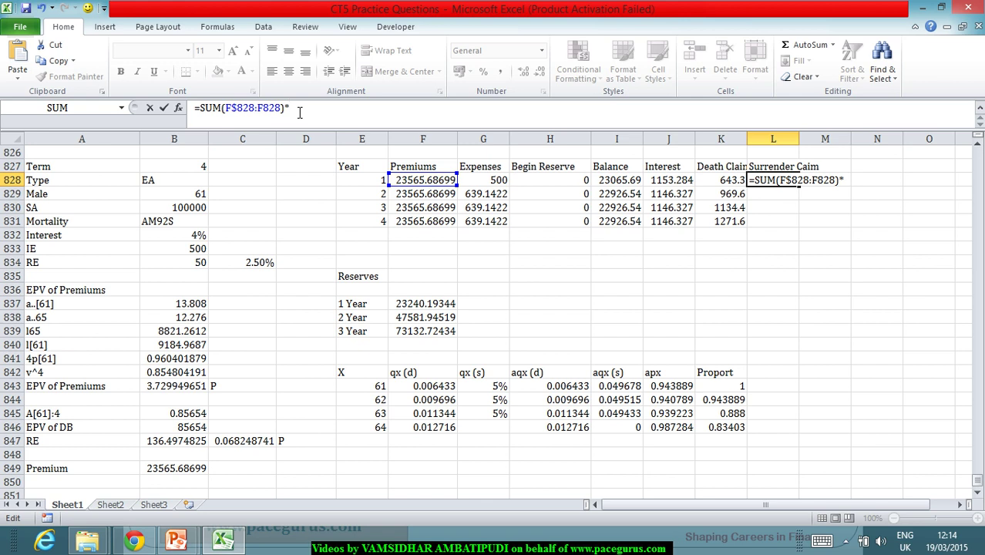
pyautogui.click(614, 390)
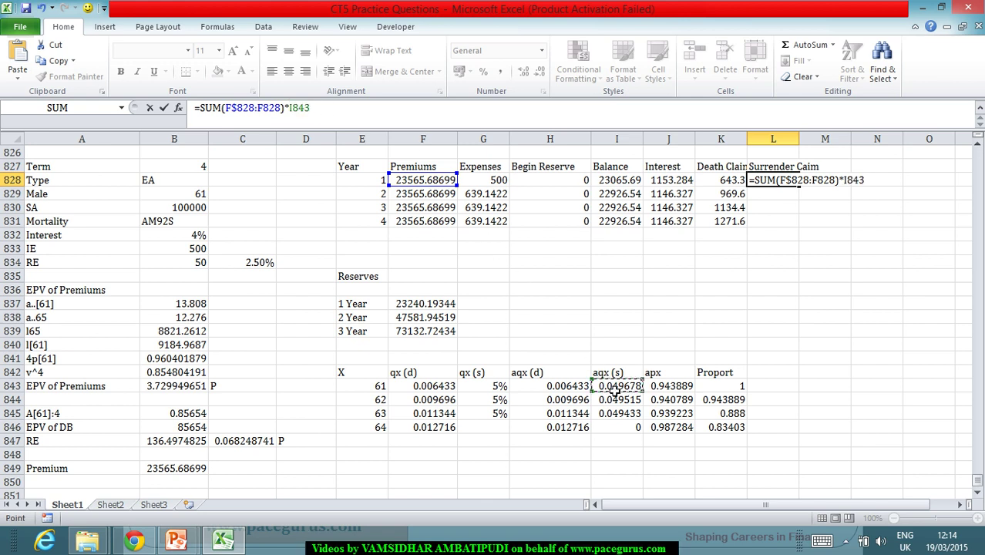
pyautogui.press('Return')
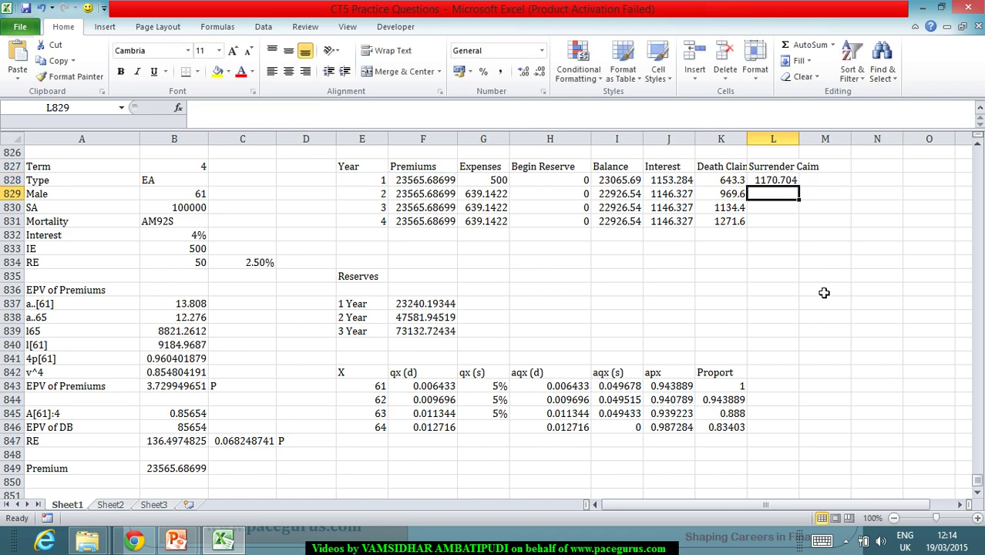
pyautogui.click(780, 182)
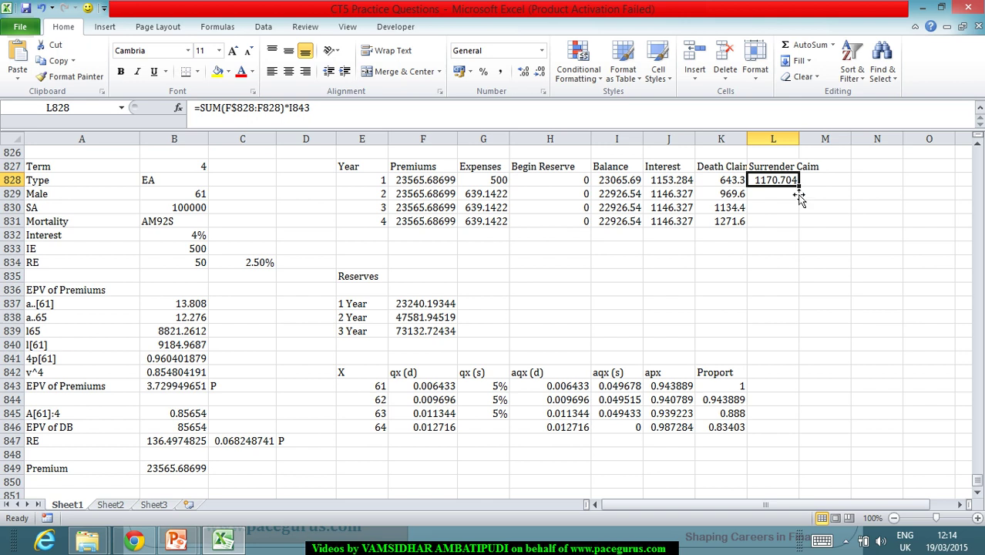
pyautogui.doubleClick(800, 190)
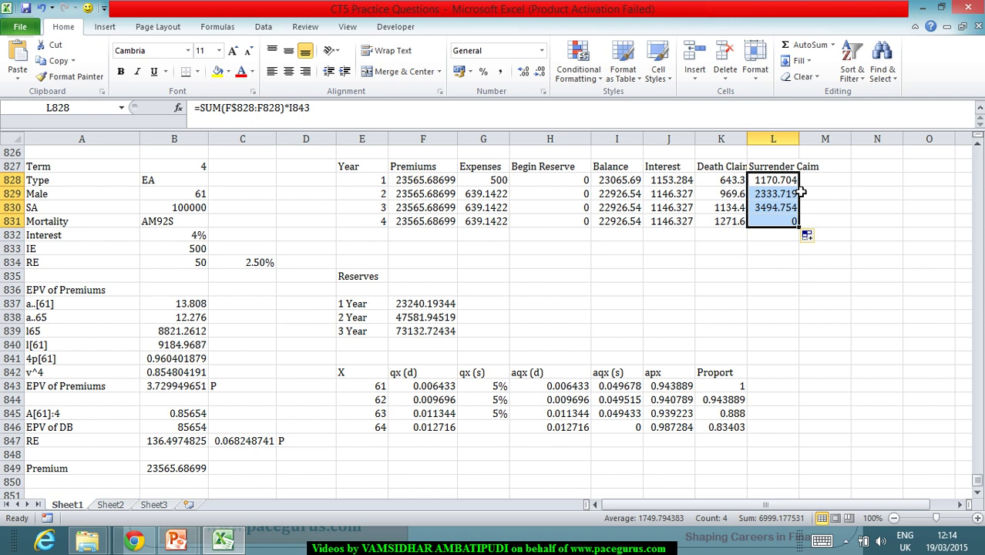
# - Add the column heading "Maturity Claim" in M827 of the yearly profit test table
pyautogui.click(827, 170)
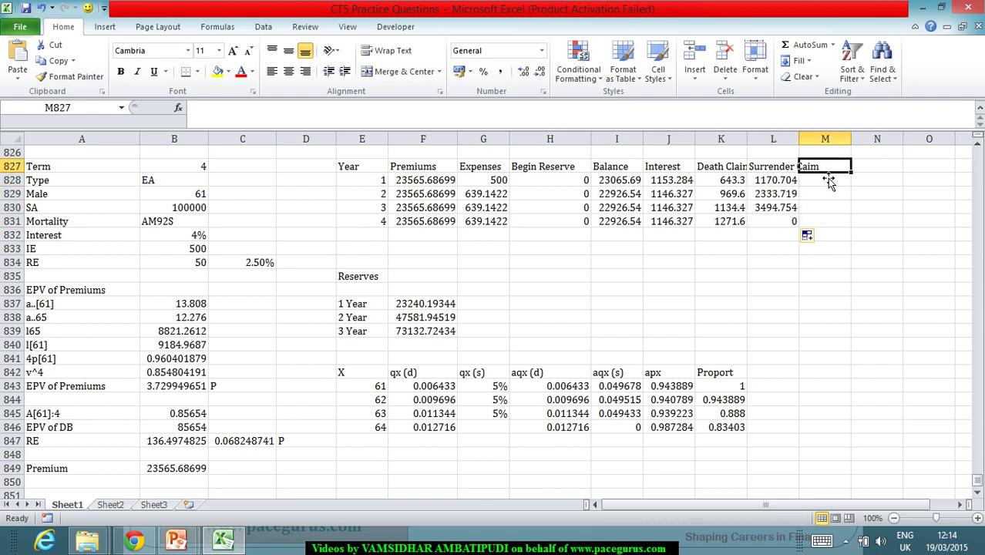
pyautogui.write('Maturity ')
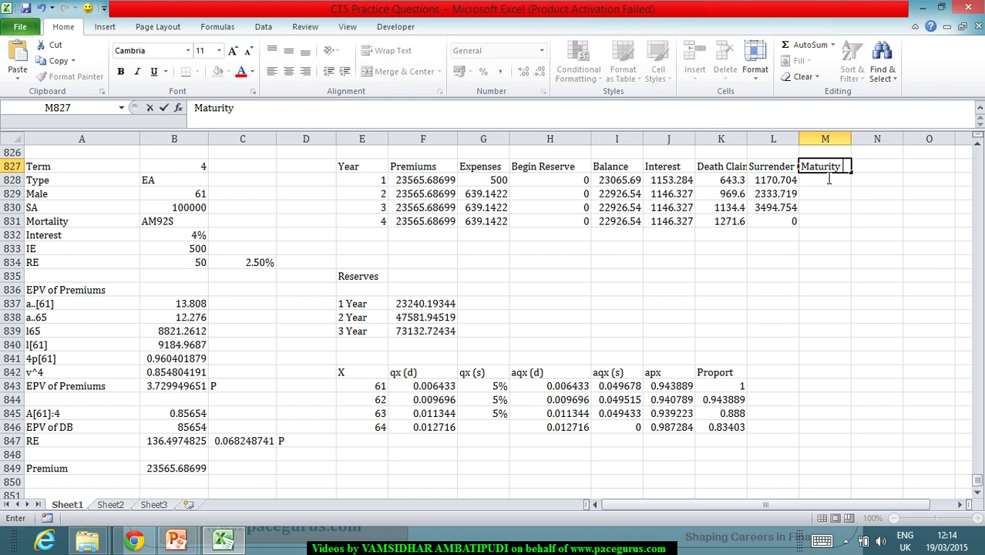
pyautogui.write('Claim')
pyautogui.press('Return')
# - Calculate the year 4 maturity claim in M831 as =100000*J846
pyautogui.press('Return')
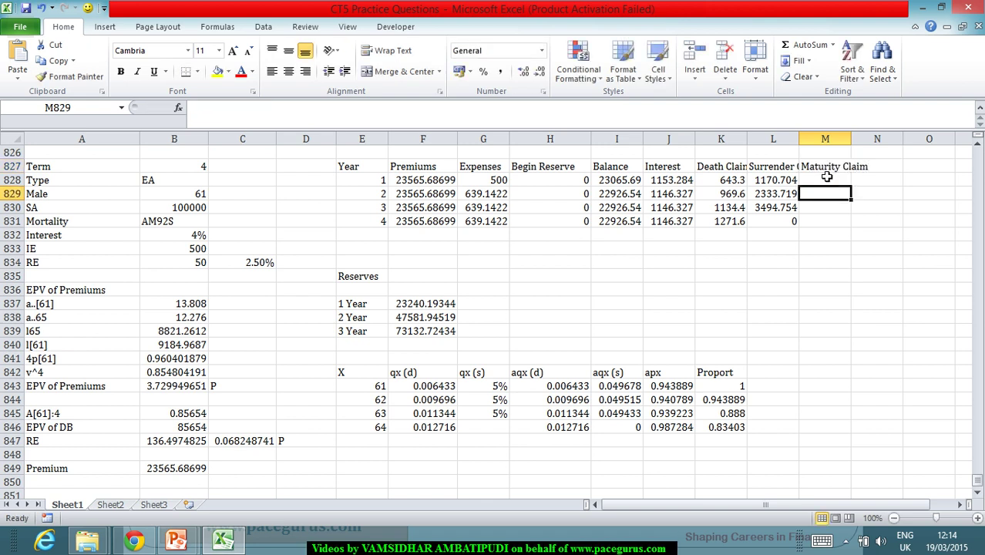
pyautogui.press('Return')
pyautogui.press('Return')
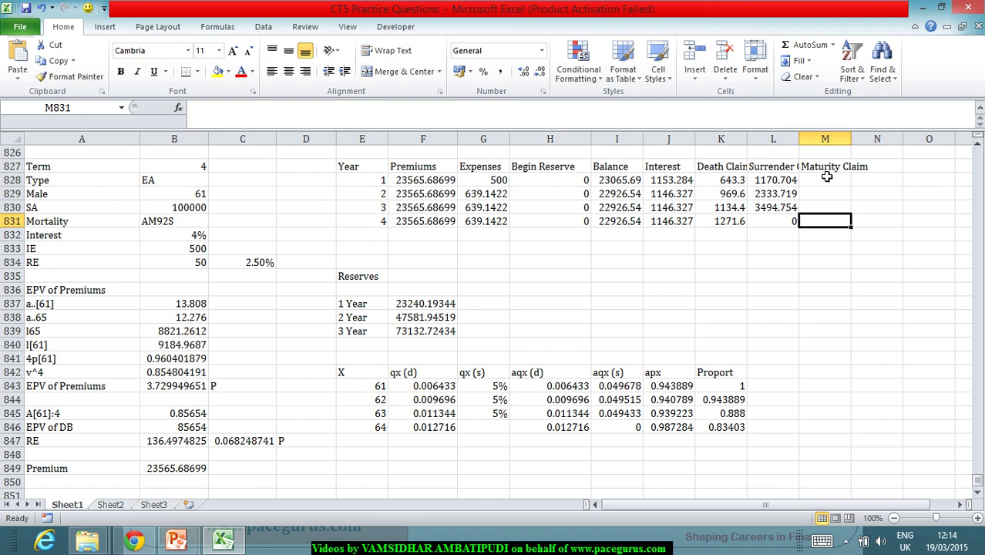
pyautogui.write('=100')
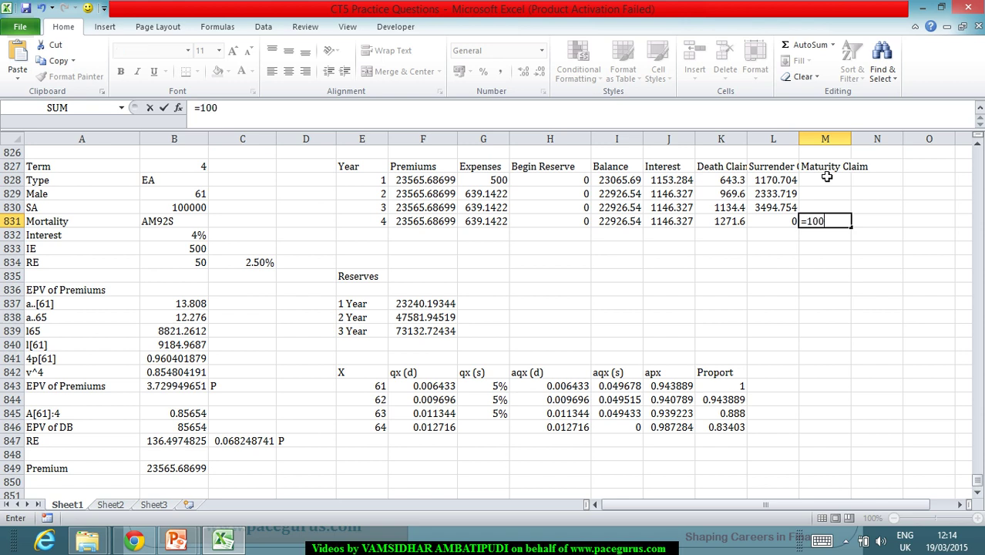
pyautogui.write('000*')
pyautogui.click(668, 429)
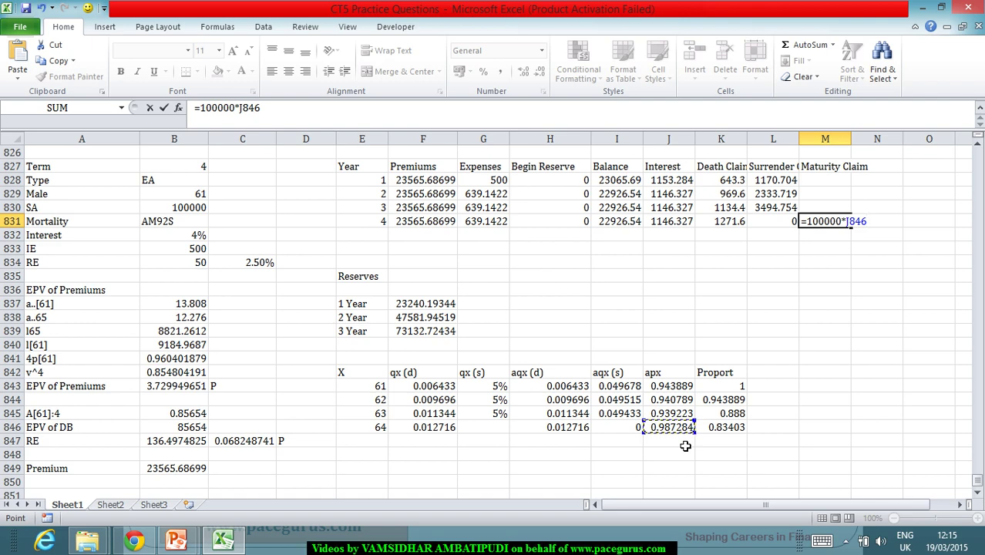
pyautogui.press('Return')
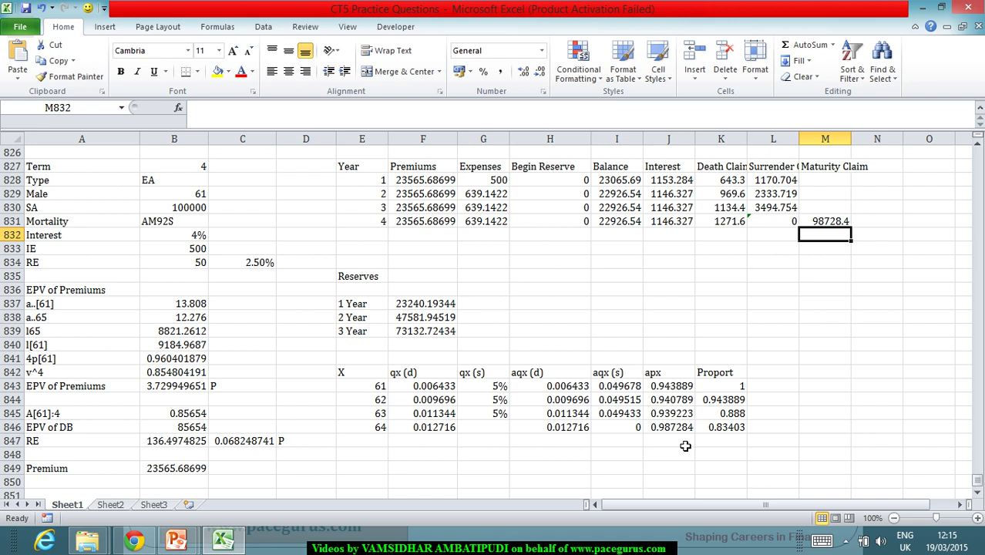
# - Add the column heading "Reserves" in N827 of the yearly profit test table
pyautogui.click(427, 305)
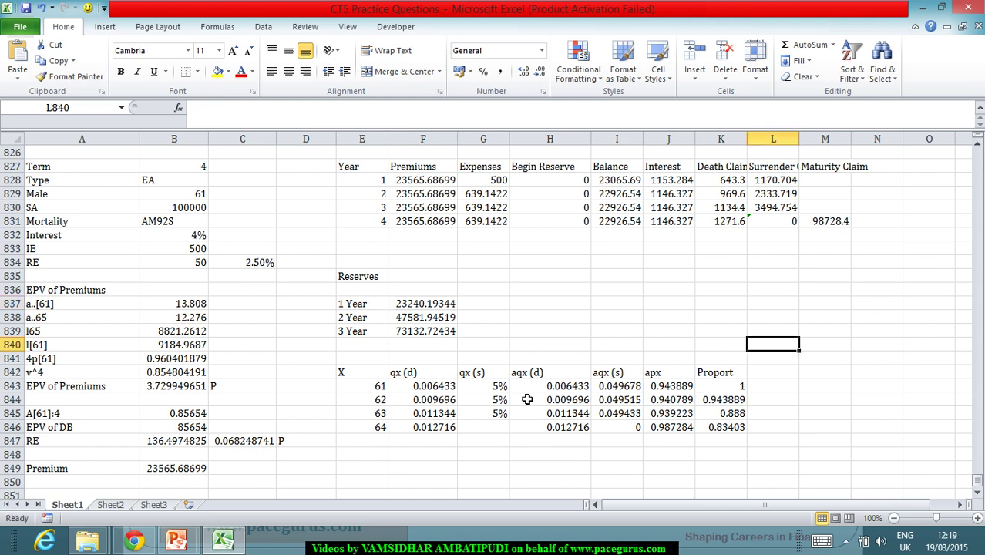
pyautogui.click(878, 172)
pyautogui.write('Reserves')
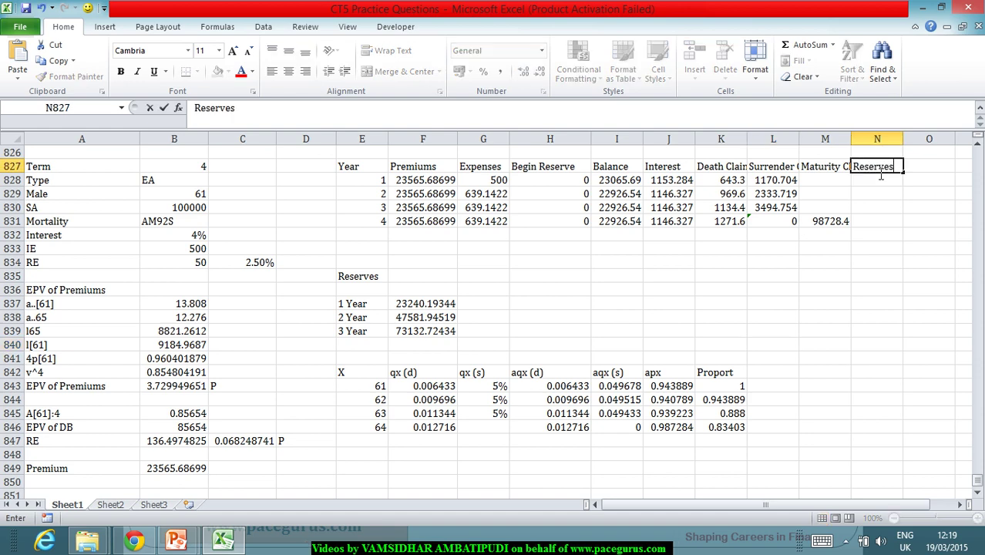
pyautogui.press('Return')
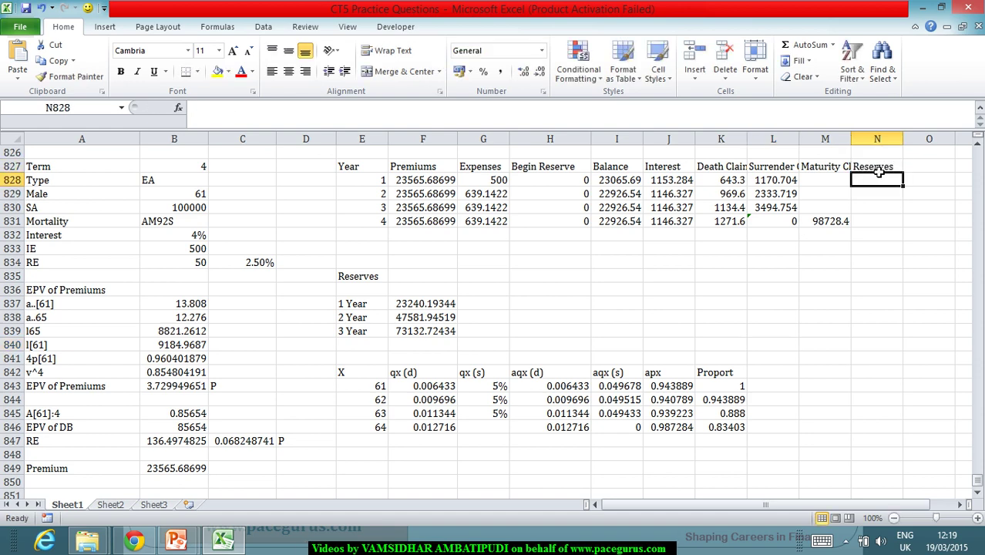
# - Calculate the year 1 closing reserve in N828 as =F837*J843
pyautogui.write('=')
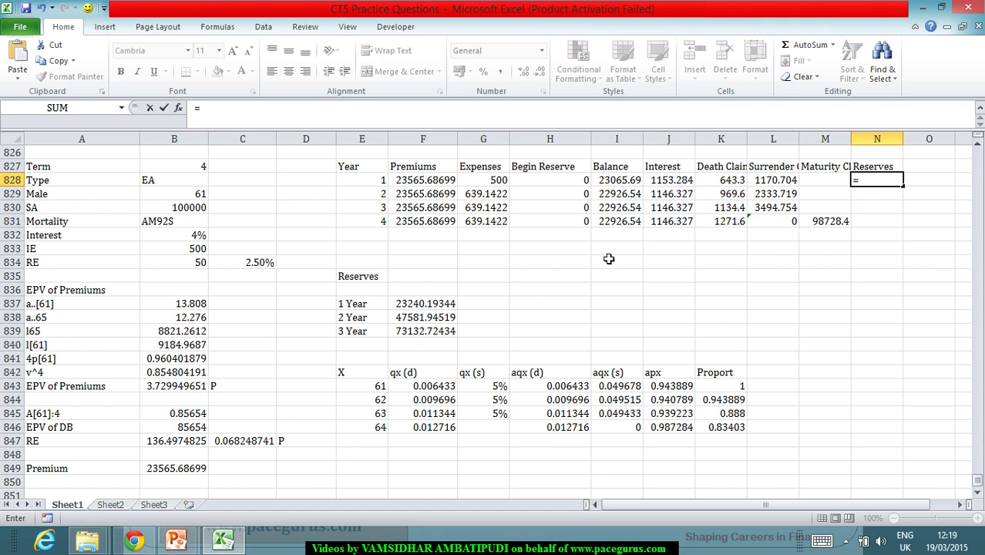
pyautogui.click(414, 305)
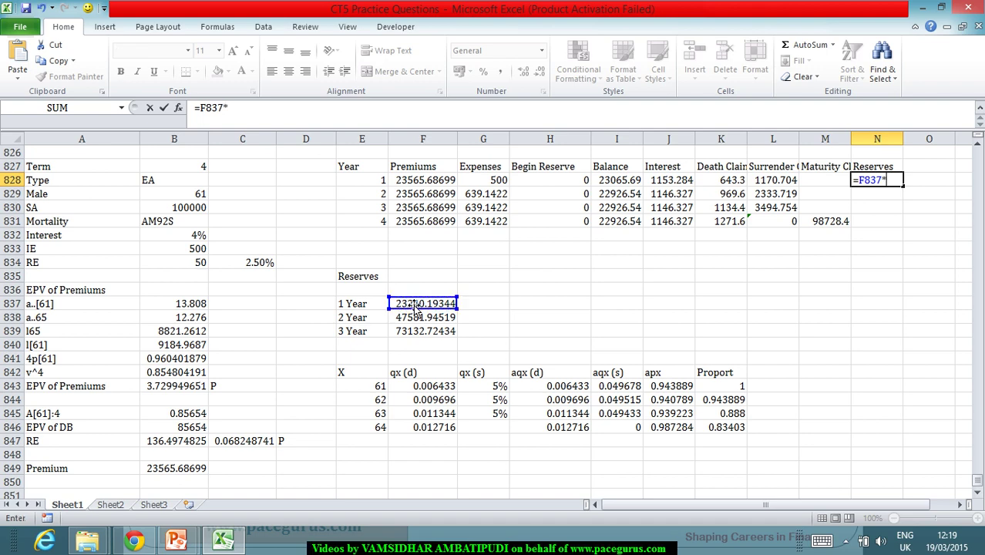
pyautogui.write('*')
pyautogui.click(670, 387)
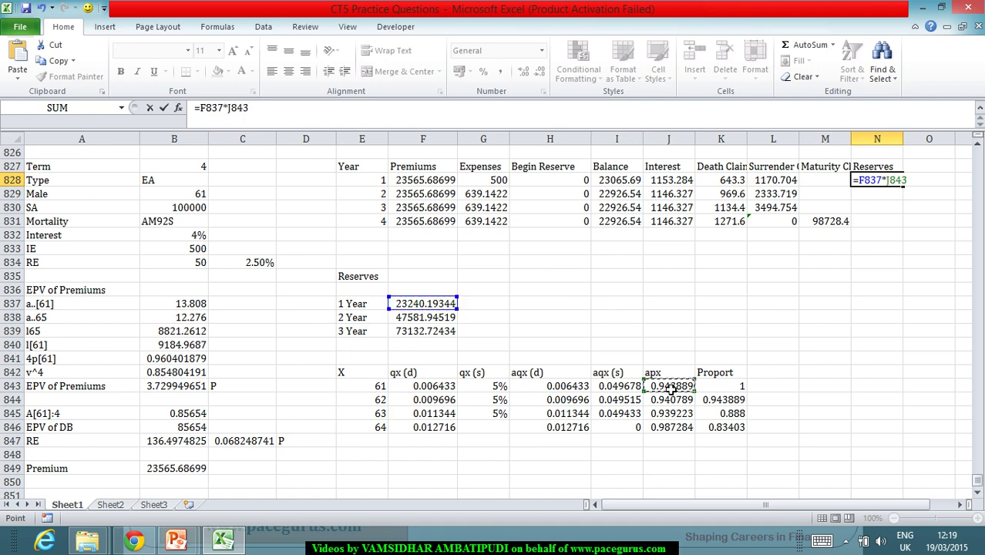
pyautogui.press('Return')
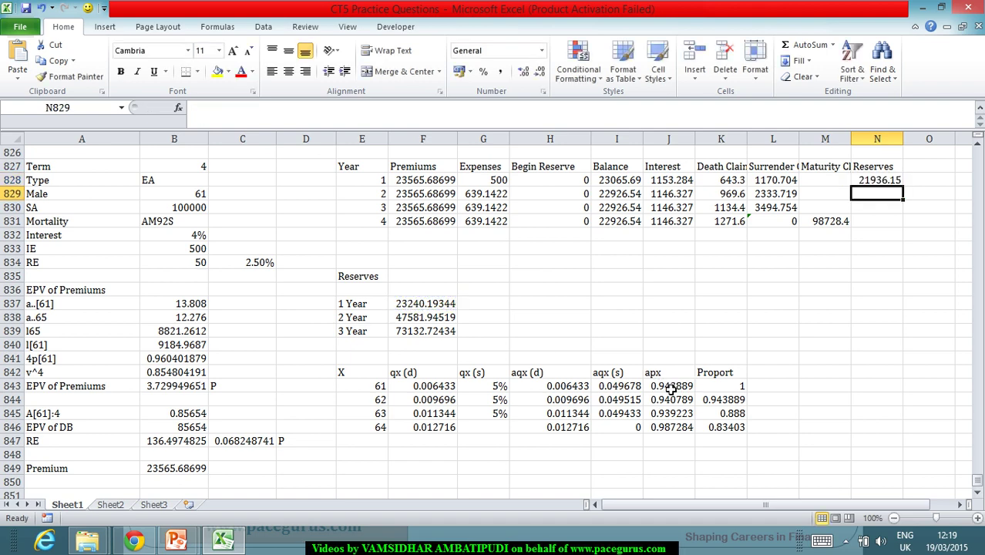
# - Calculate the year 2 closing reserve in N829 as =F838*J844
pyautogui.write('=')
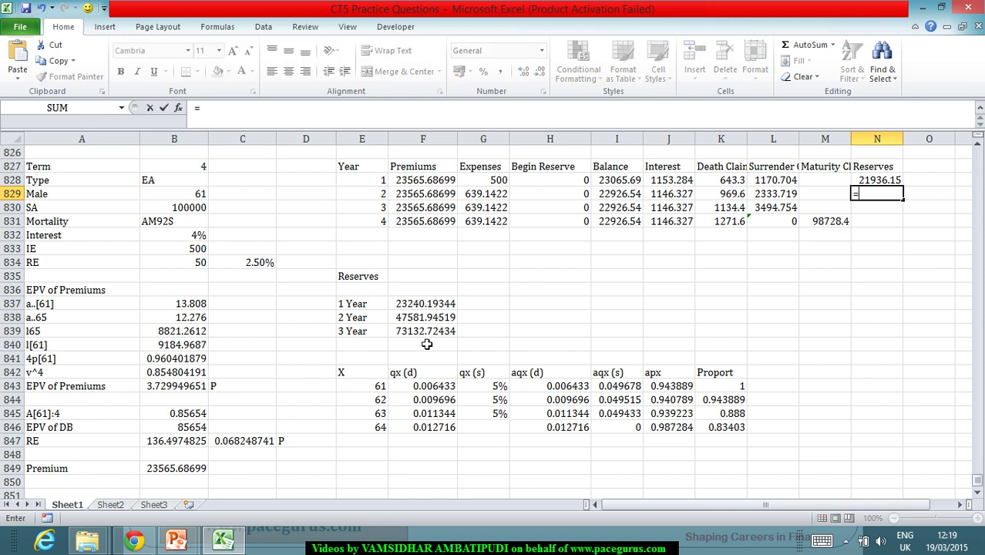
pyautogui.click(433, 318)
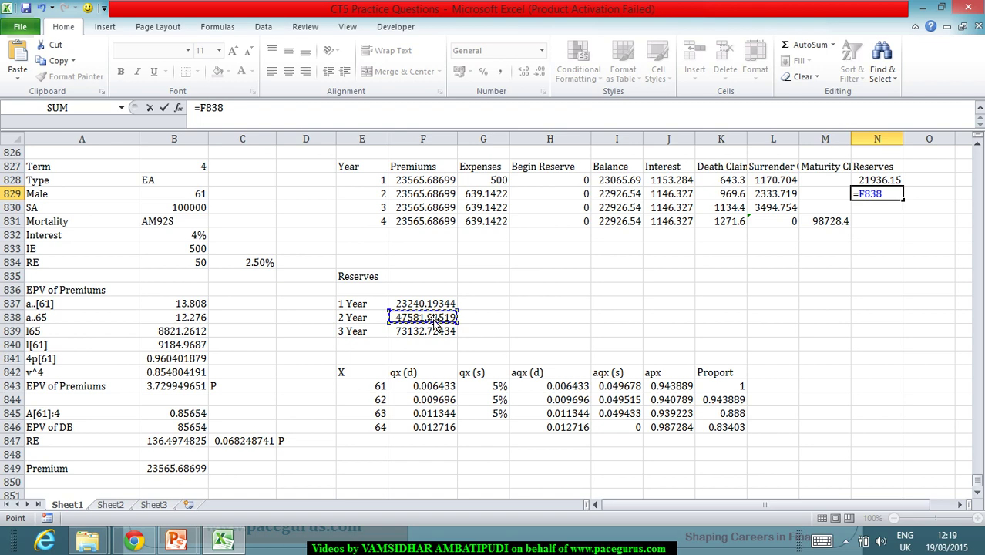
pyautogui.write('*')
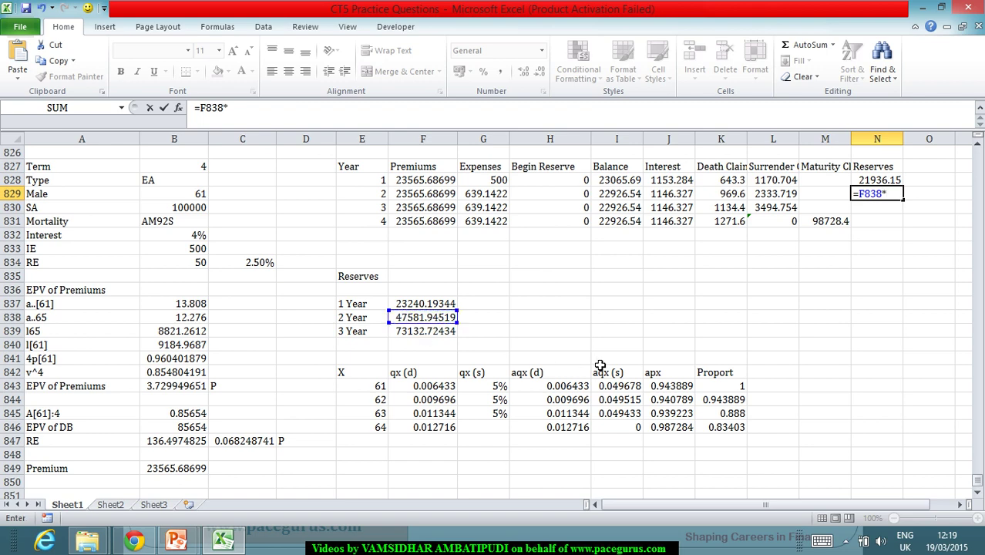
pyautogui.click(676, 400)
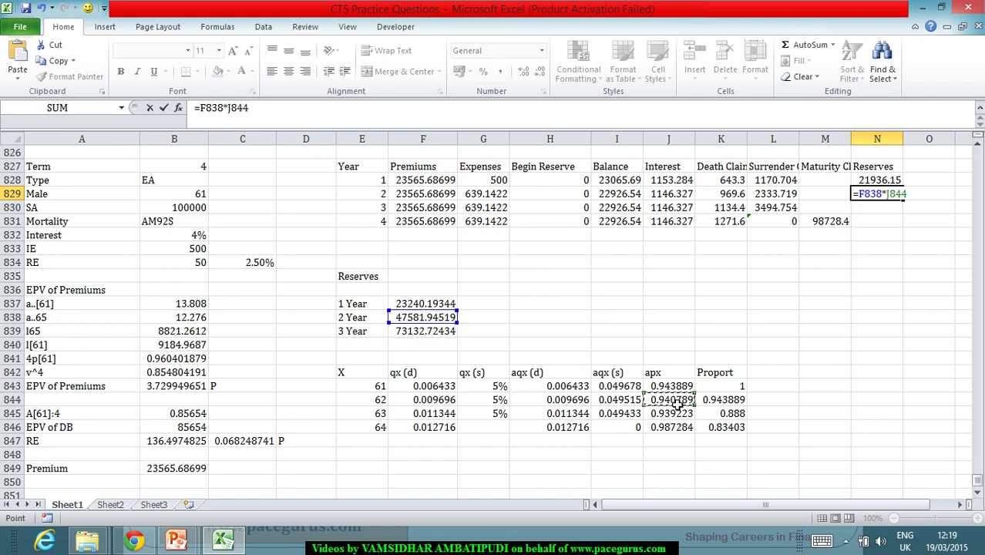
pyautogui.press('Return')
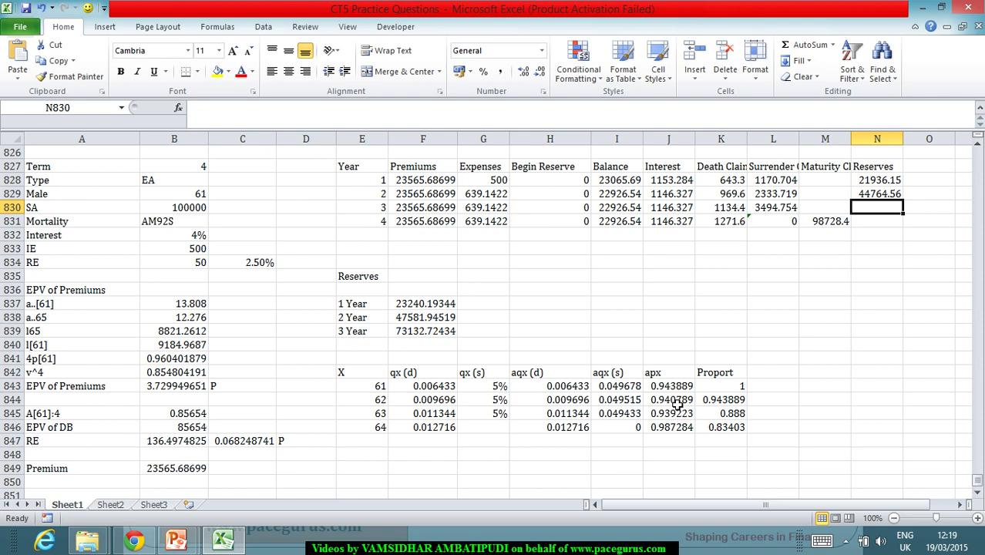
# - Calculate the year 3 closing reserve in N830 as =F839*J845 and enter 0 as the year 4 reserve in N831
pyautogui.write('=')
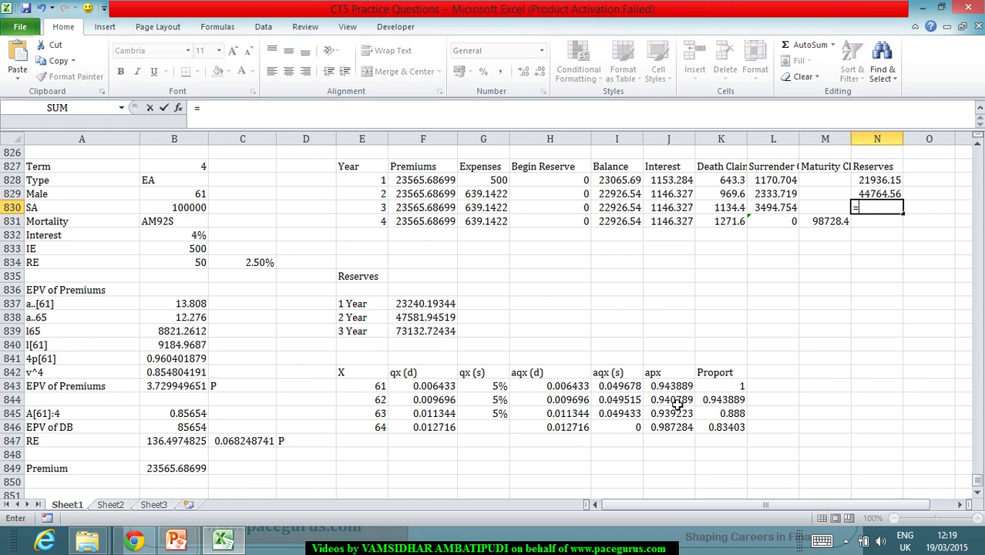
pyautogui.click(422, 337)
pyautogui.write('*')
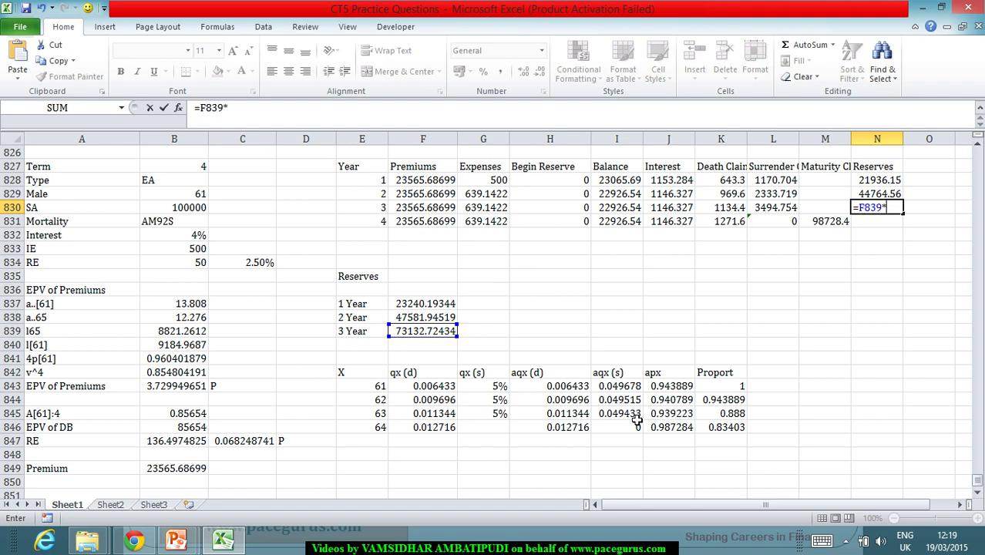
pyautogui.click(666, 416)
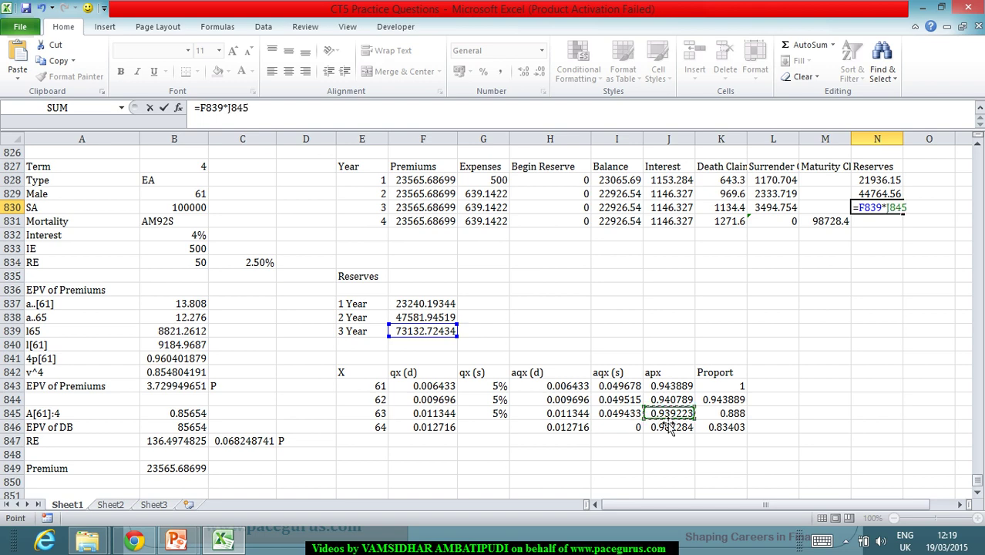
pyautogui.press('Return')
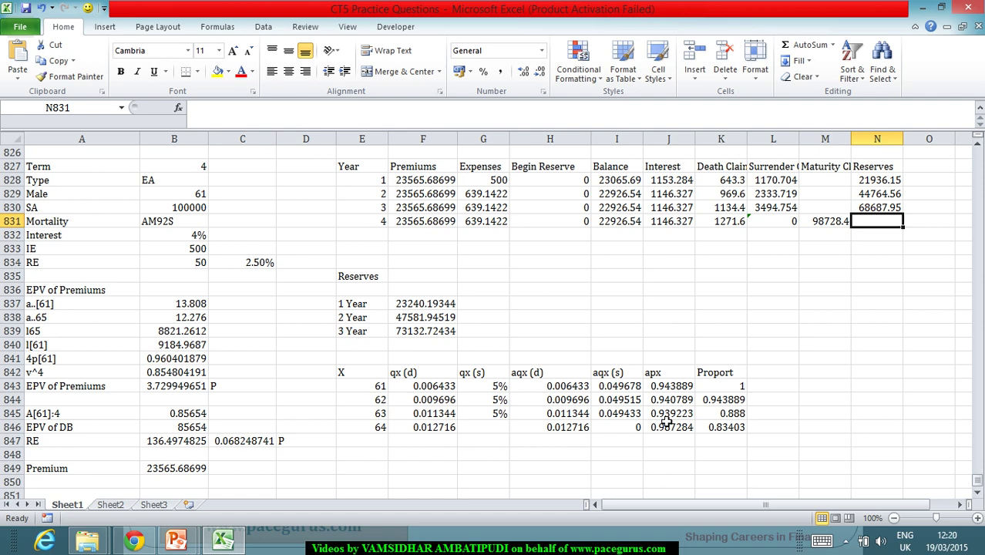
pyautogui.write('0')
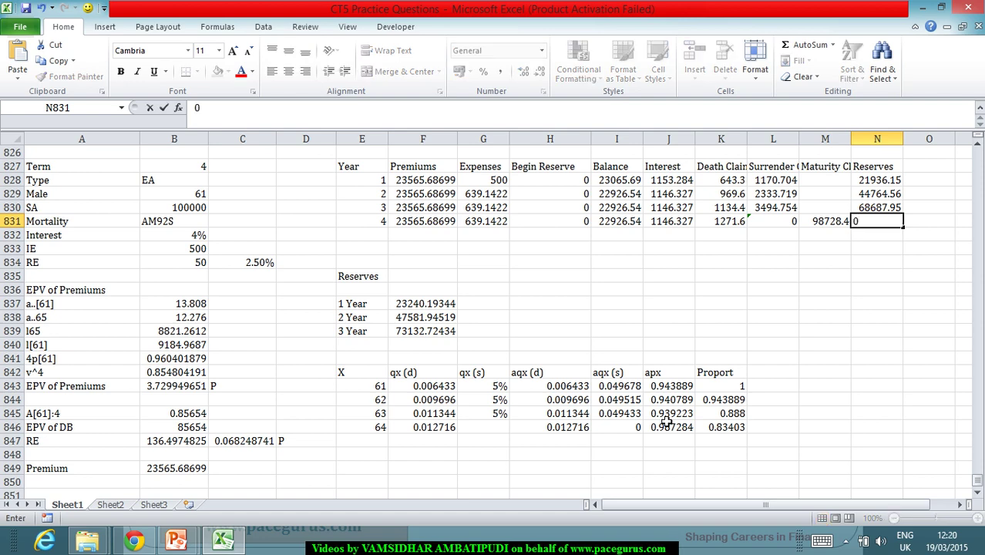
pyautogui.press('Return')
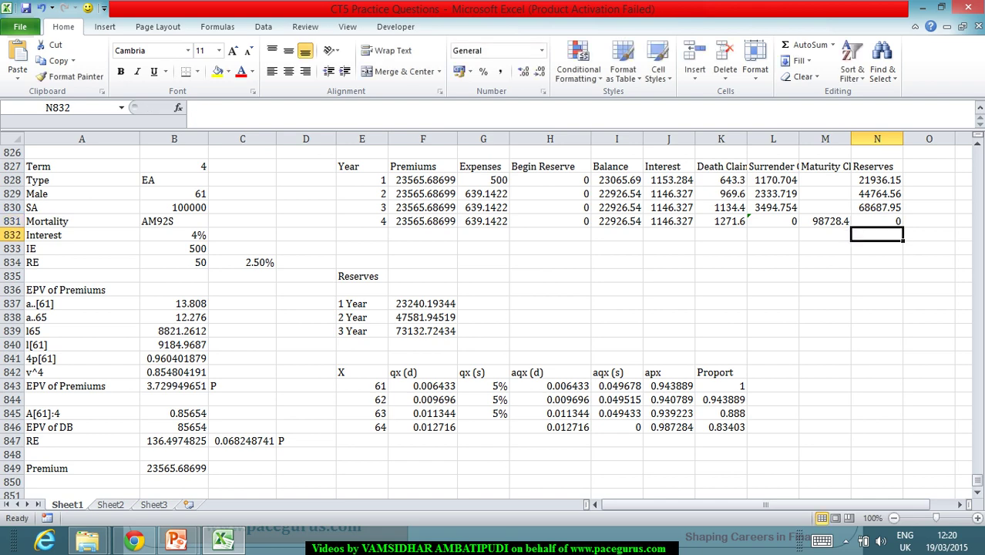
# - Add the column heading "Profit" in O827 of the yearly profit test table
pyautogui.click(921, 174)
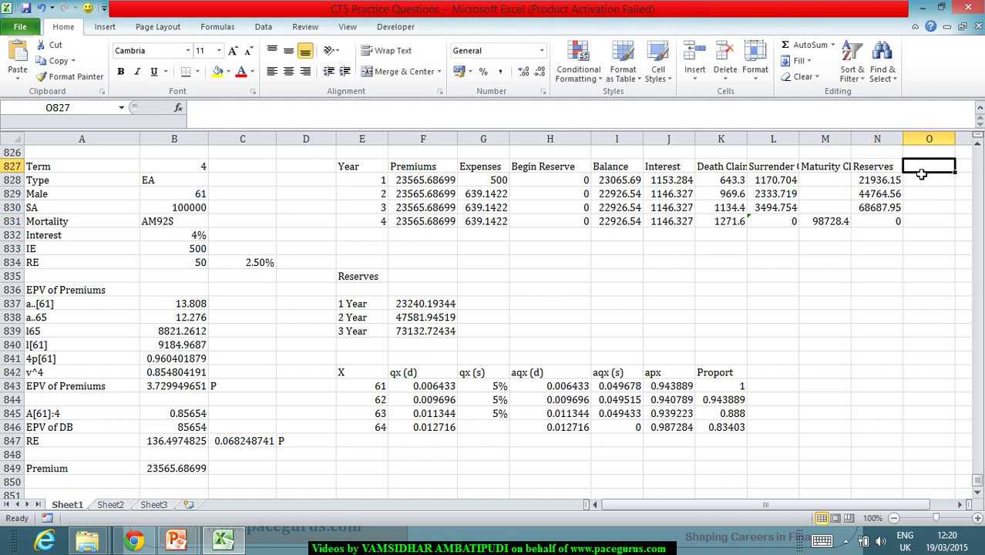
pyautogui.write('Profit')
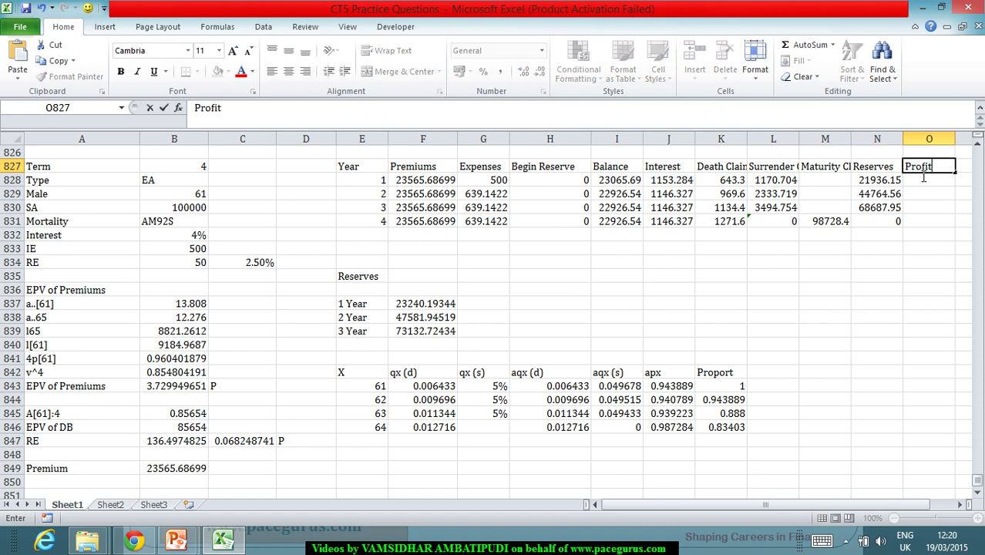
pyautogui.press('Return')
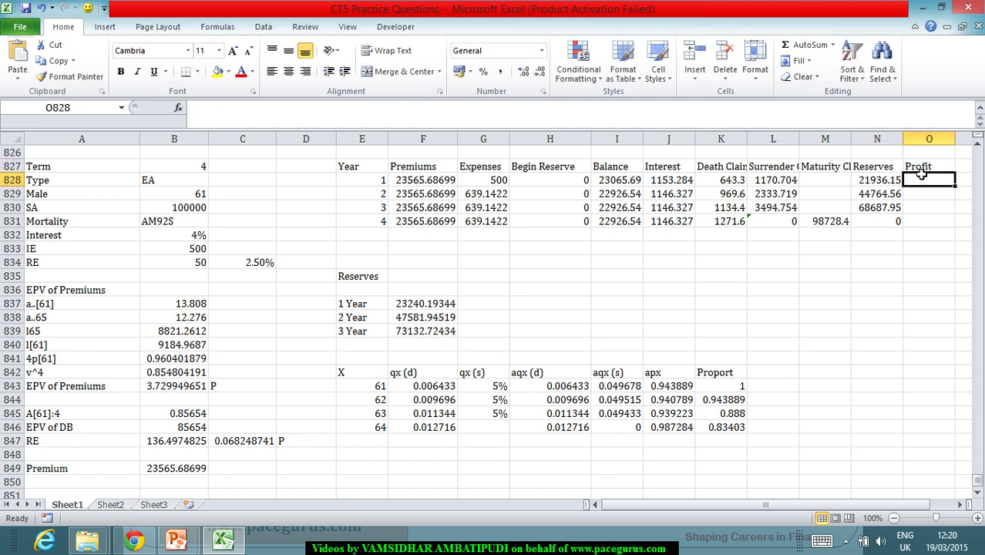
# - Calculate the year 1 profit in O828 as =H828+I828+J828-K828-L828-M828-N828 and fill the formula down to O831
pyautogui.write('=')
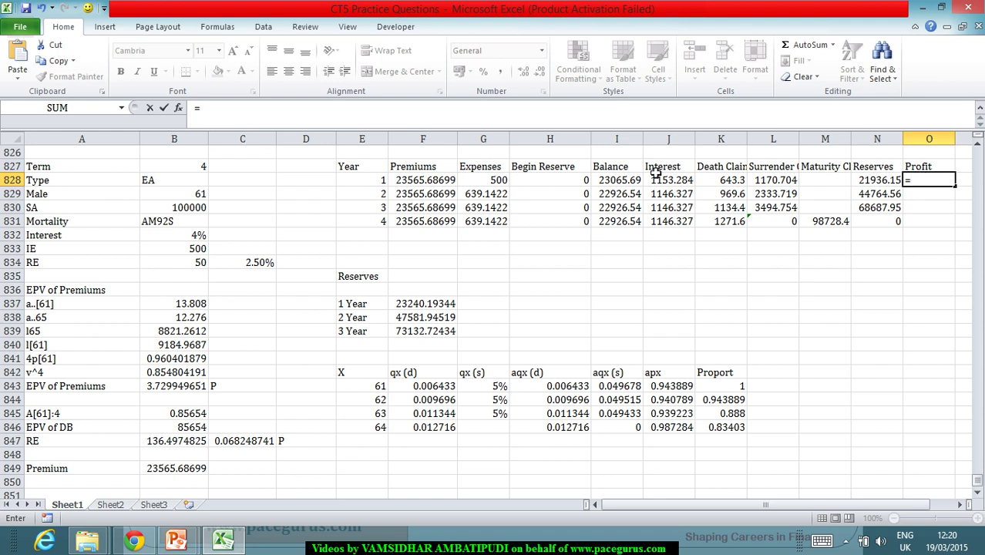
pyautogui.click(625, 185)
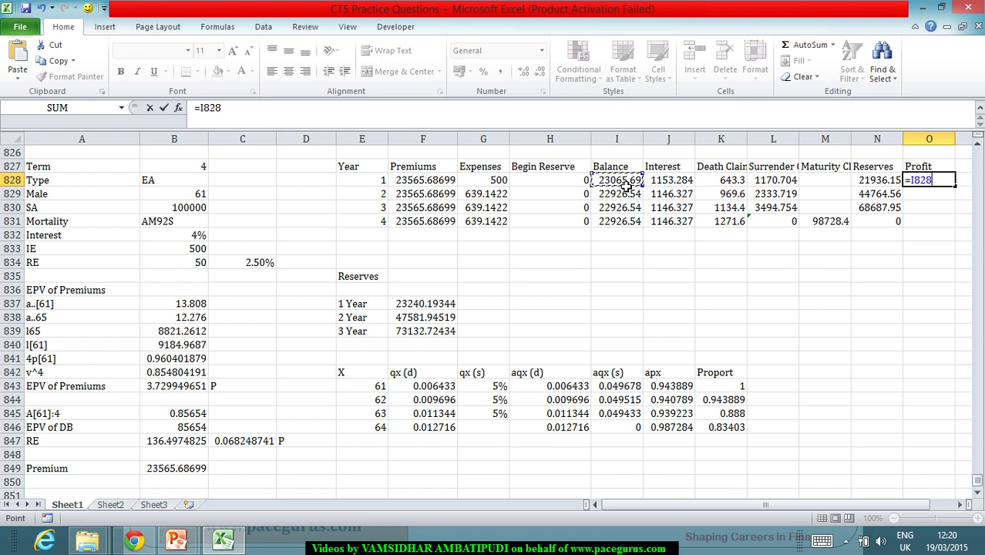
pyautogui.click(576, 185)
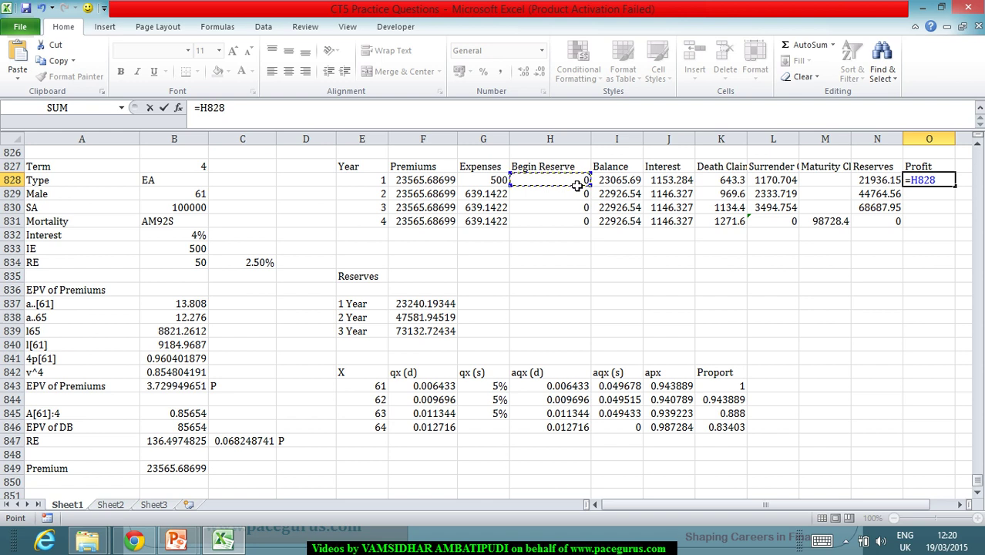
pyautogui.write('+')
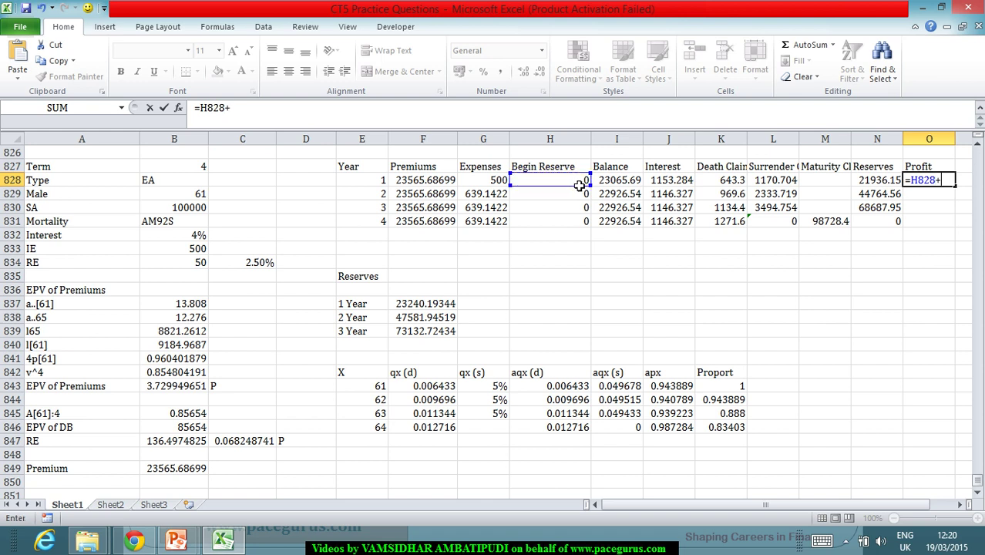
pyautogui.click(625, 184)
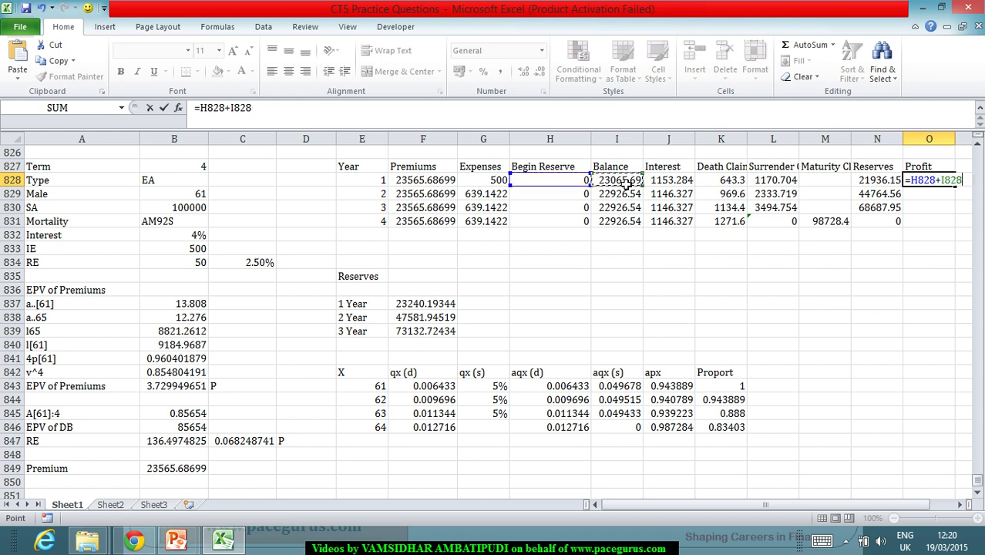
pyautogui.write('+')
pyautogui.click(675, 183)
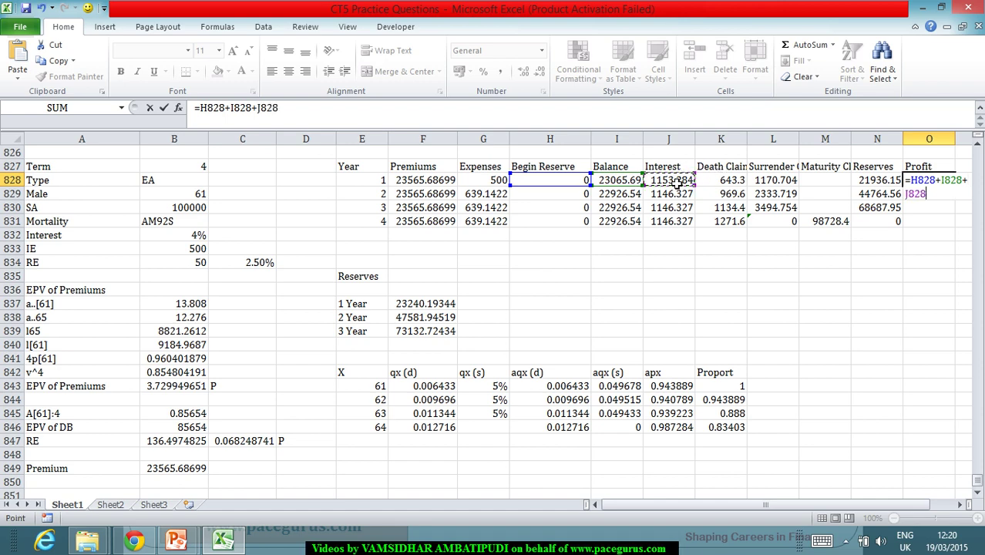
pyautogui.write('-')
pyautogui.click(720, 182)
pyautogui.write('-')
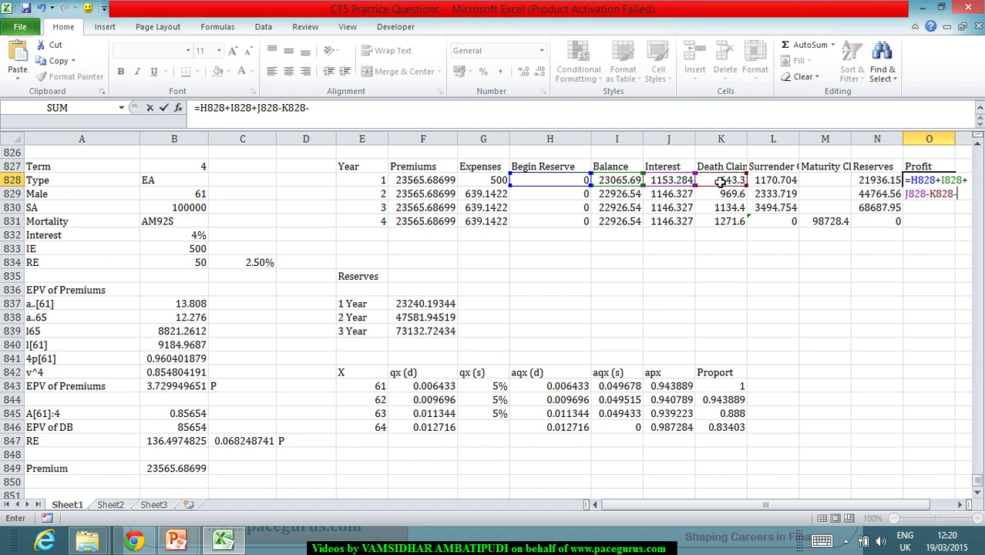
pyautogui.click(762, 181)
pyautogui.write('-')
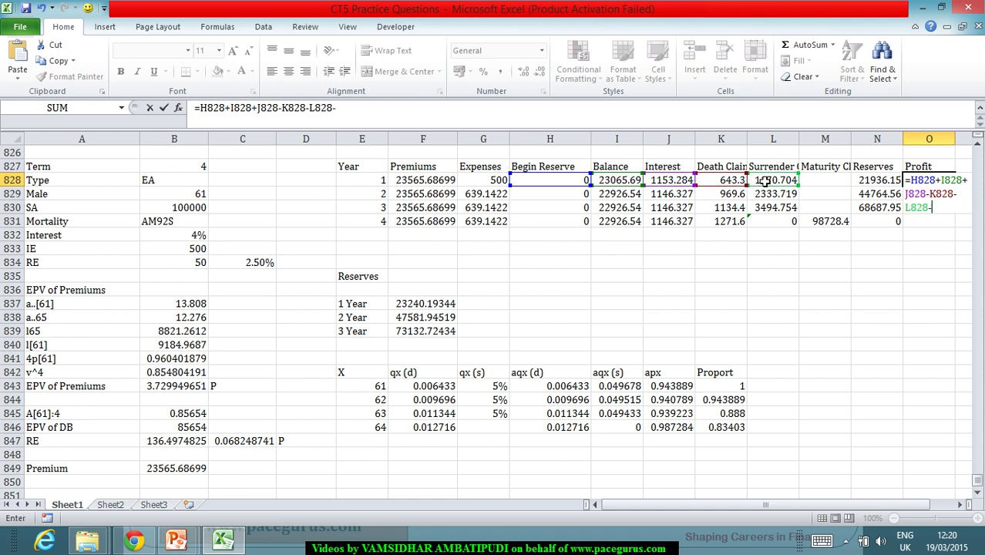
pyautogui.click(828, 182)
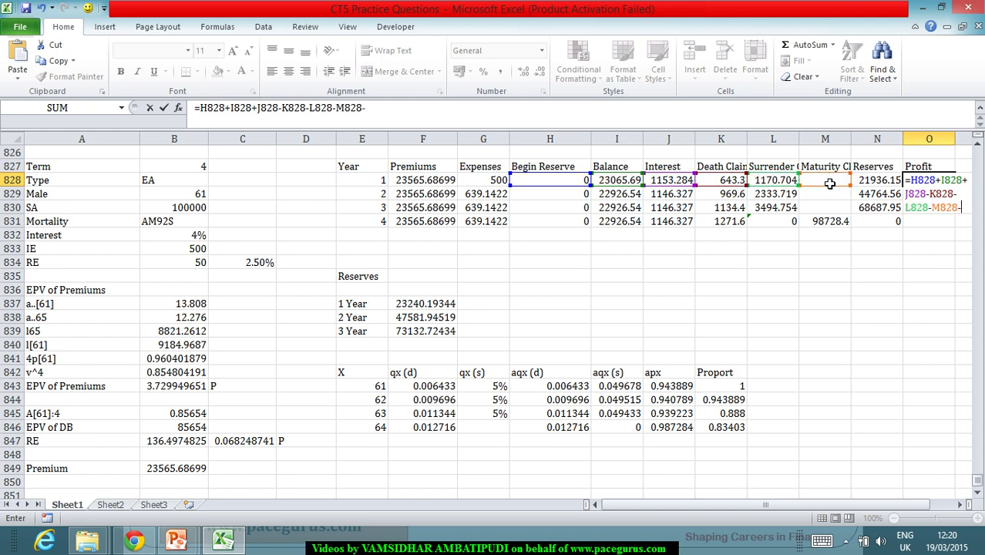
pyautogui.click(884, 184)
pyautogui.press('Return')
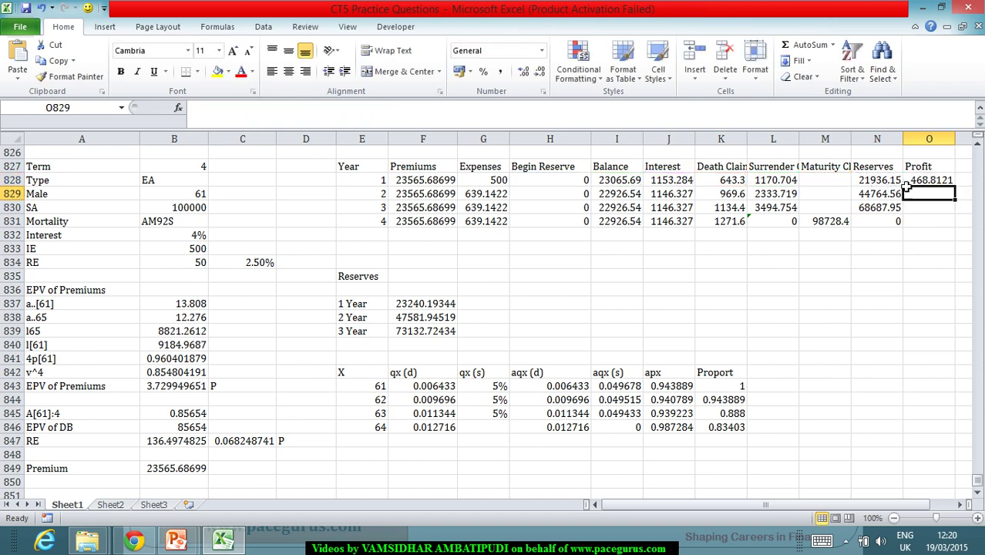
pyautogui.click(948, 183)
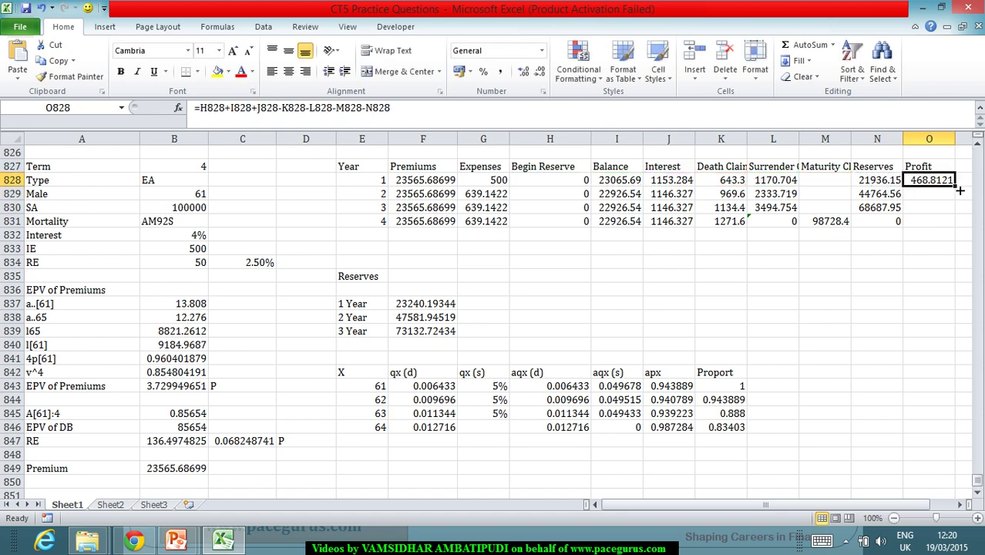
pyautogui.moveTo(955, 186); pyautogui.dragTo(956, 223)
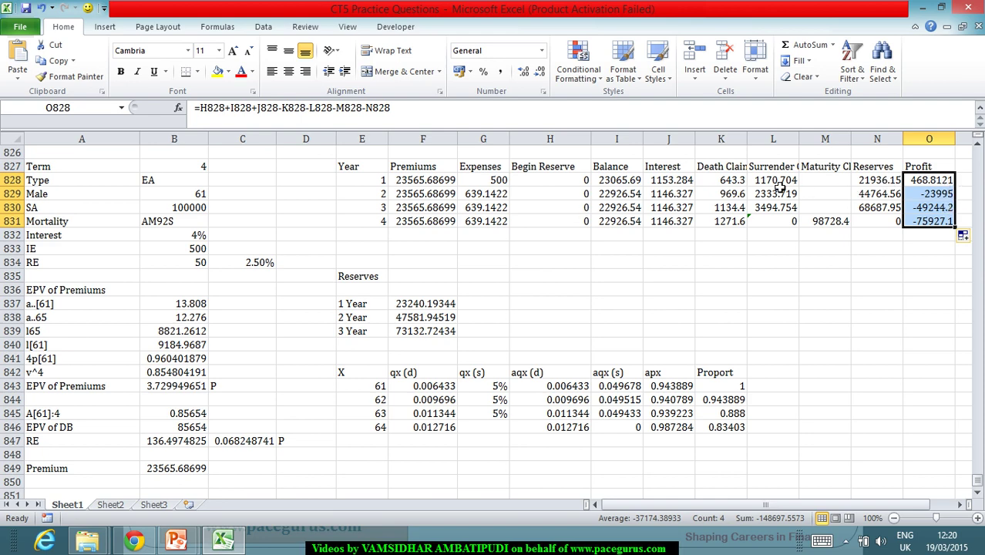
# - Link the year 2 beginning reserve in H829 to =F837 and fill it down through year 4 in H831
pyautogui.click(568, 199)
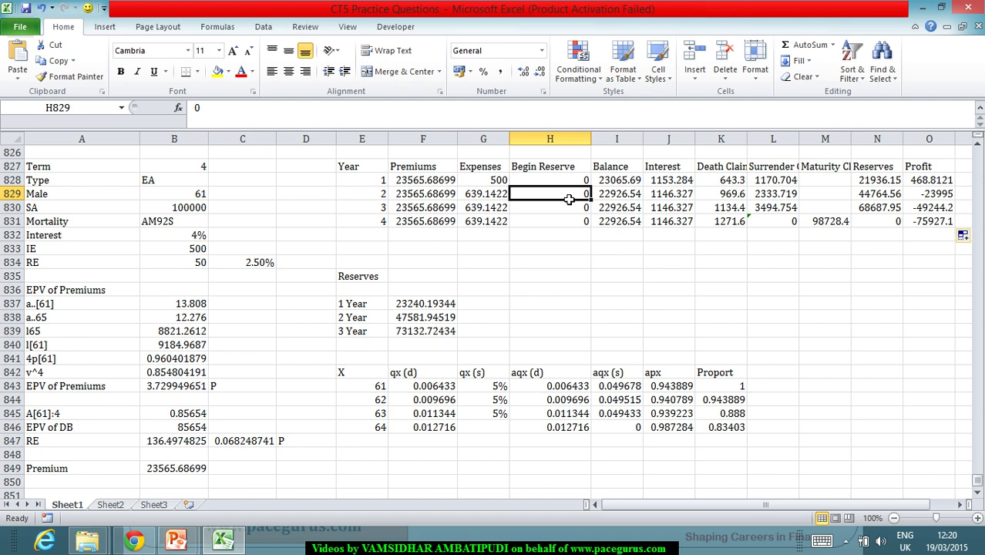
pyautogui.write('=')
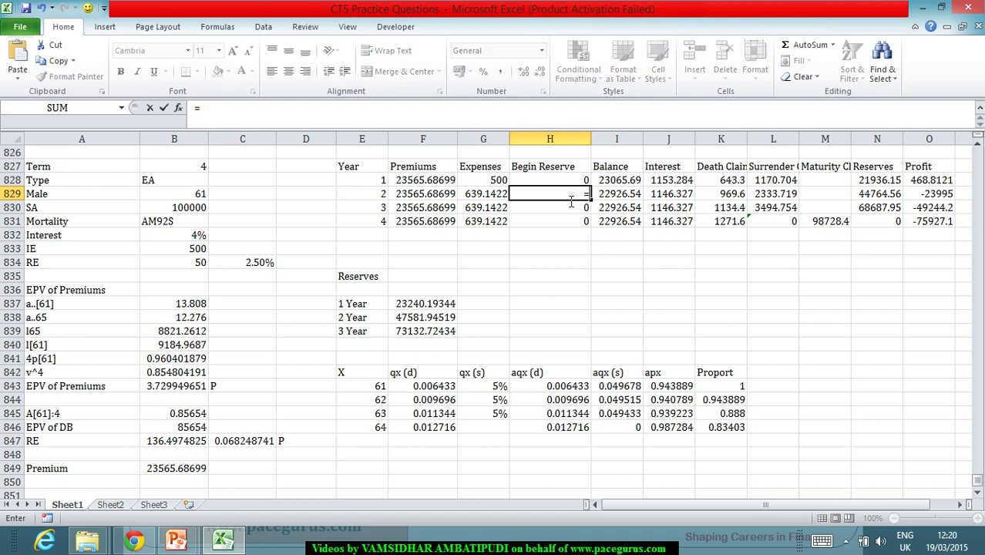
pyautogui.click(431, 308)
pyautogui.press('Return')
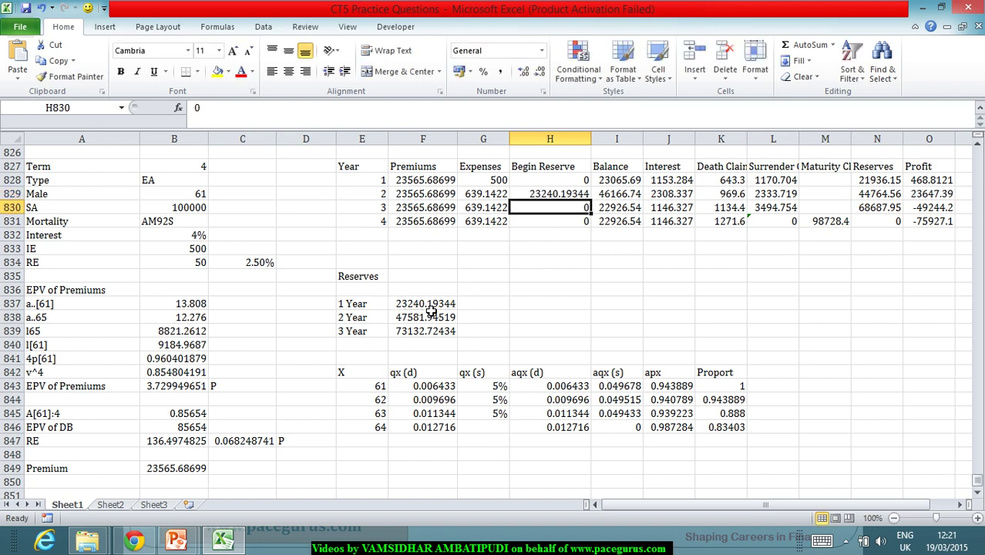
pyautogui.click(552, 198)
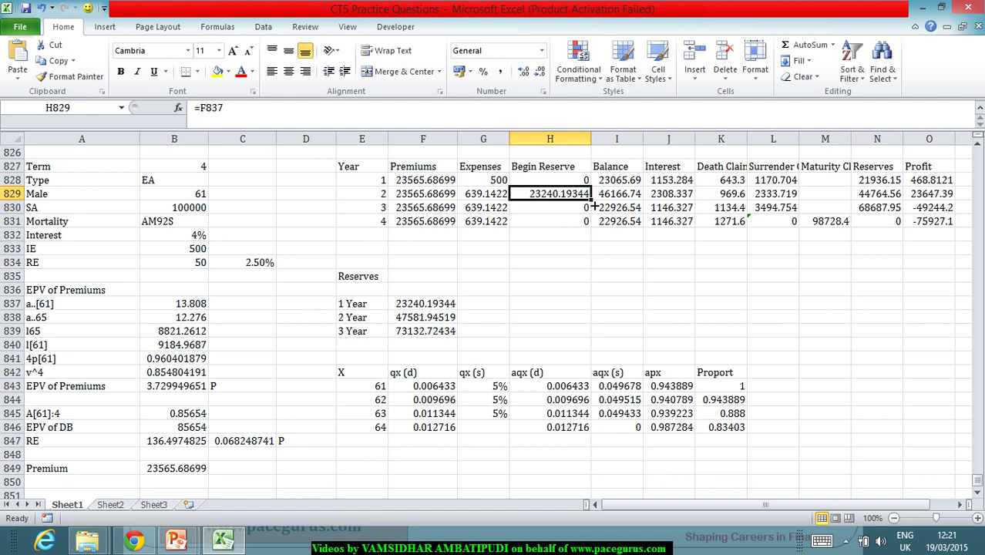
pyautogui.moveTo(594, 206); pyautogui.dragTo(594, 222)
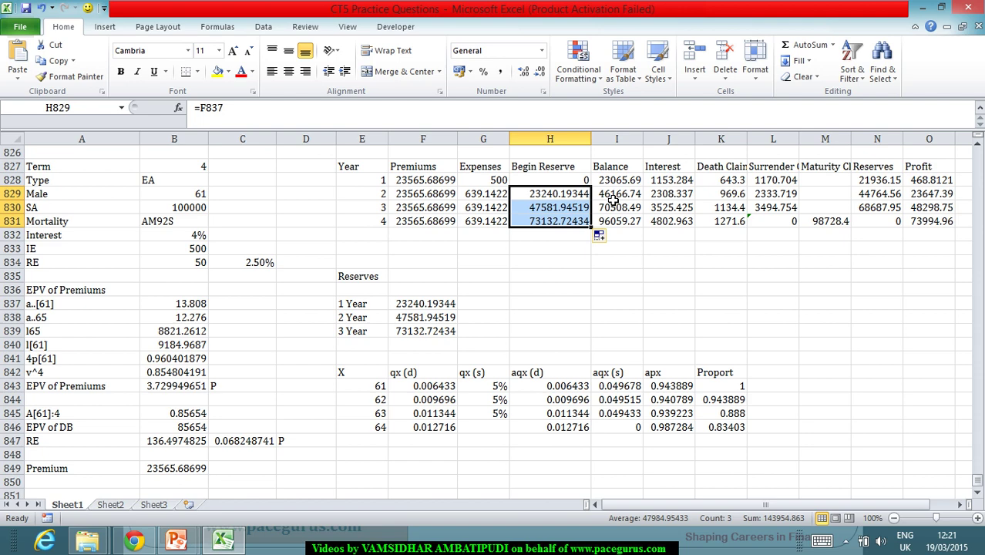
# - Remove H828 from the year 1 profit formula, leaving =I828+J828-K828-L828-M828-N828 in O828, and refill it down to O831
pyautogui.click(614, 194)
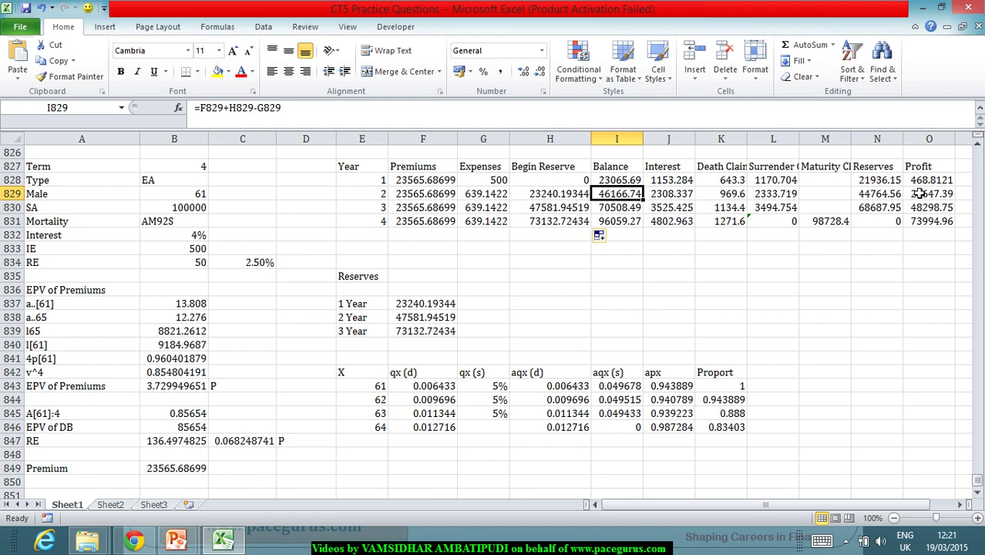
pyautogui.click(920, 184)
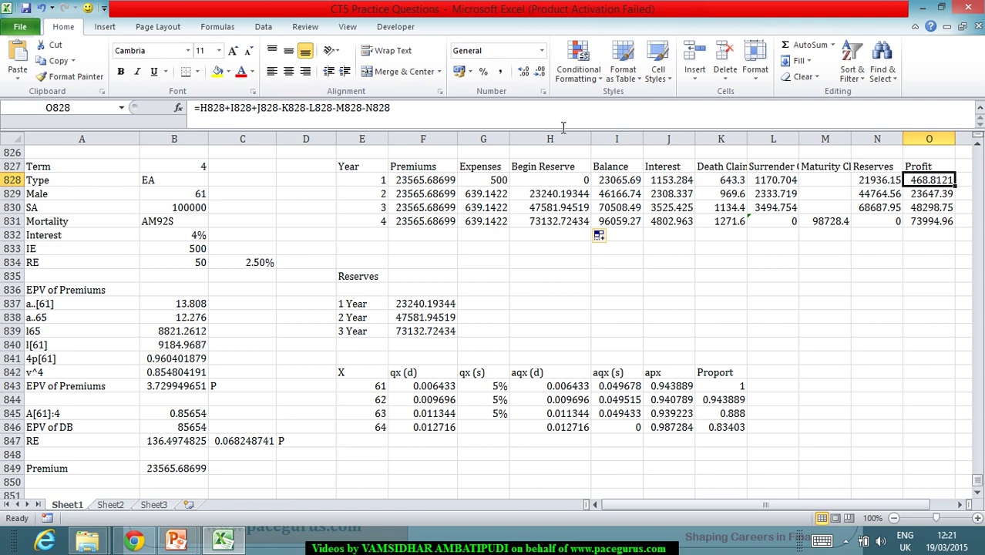
pyautogui.click(235, 112)
pyautogui.moveTo(232, 112); pyautogui.dragTo(202, 114)
pyautogui.press('BackSpace')
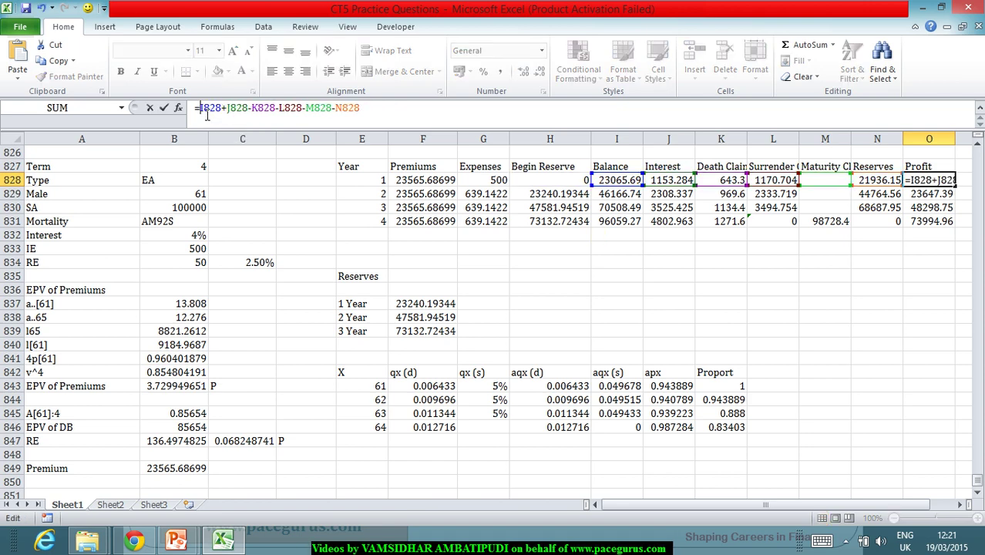
pyautogui.press('Return')
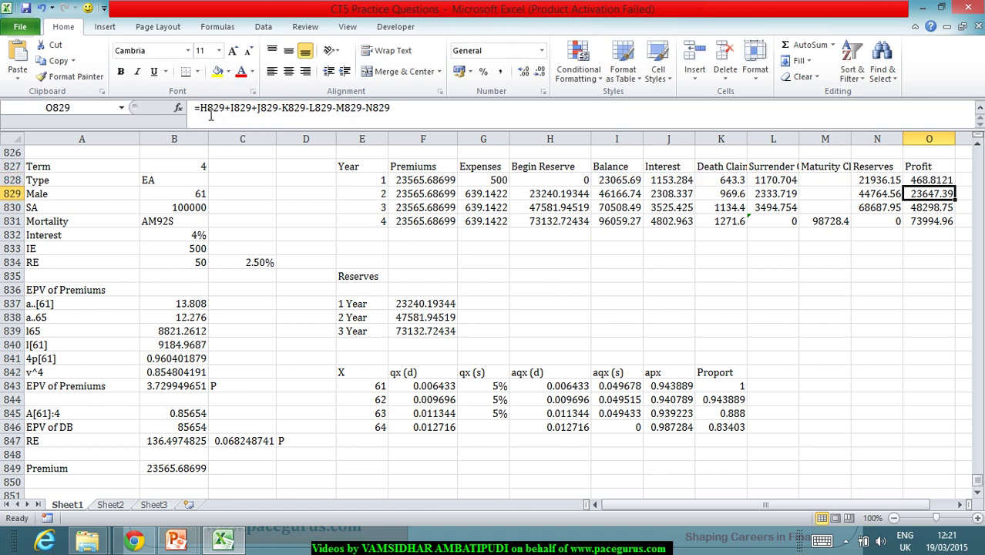
pyautogui.click(936, 182)
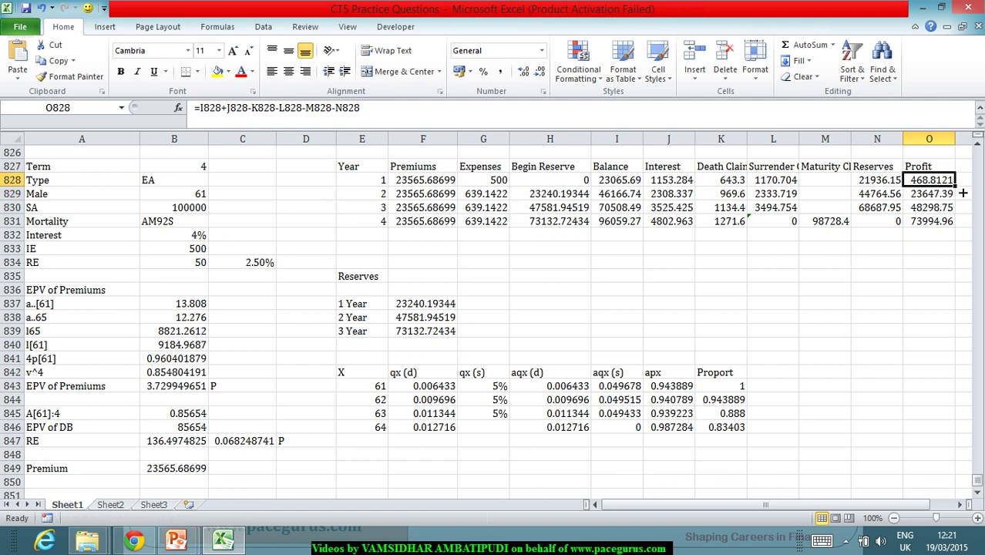
pyautogui.doubleClick(962, 193)
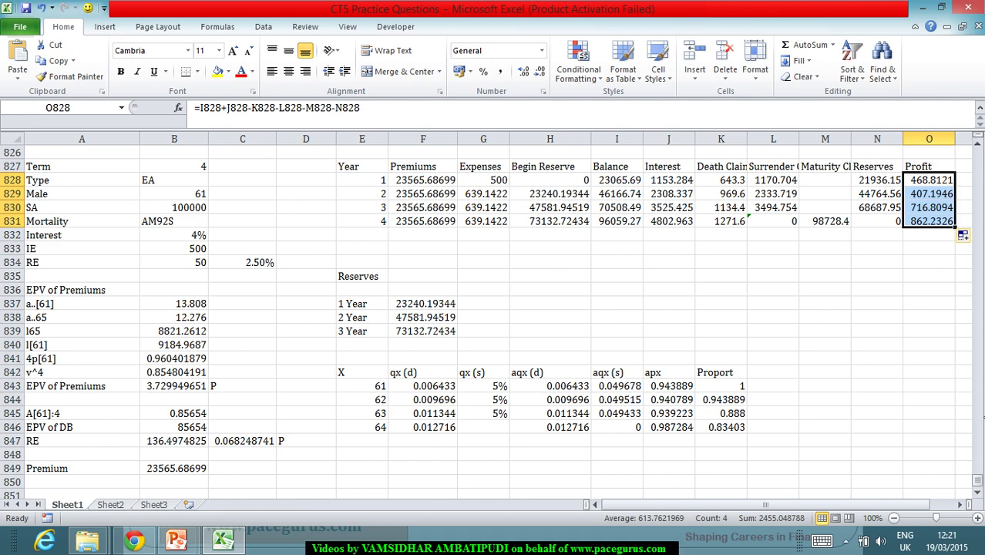
# - Add the column heading "Proportion" in P827 of the yearly profit test table
pyautogui.click(961, 504)
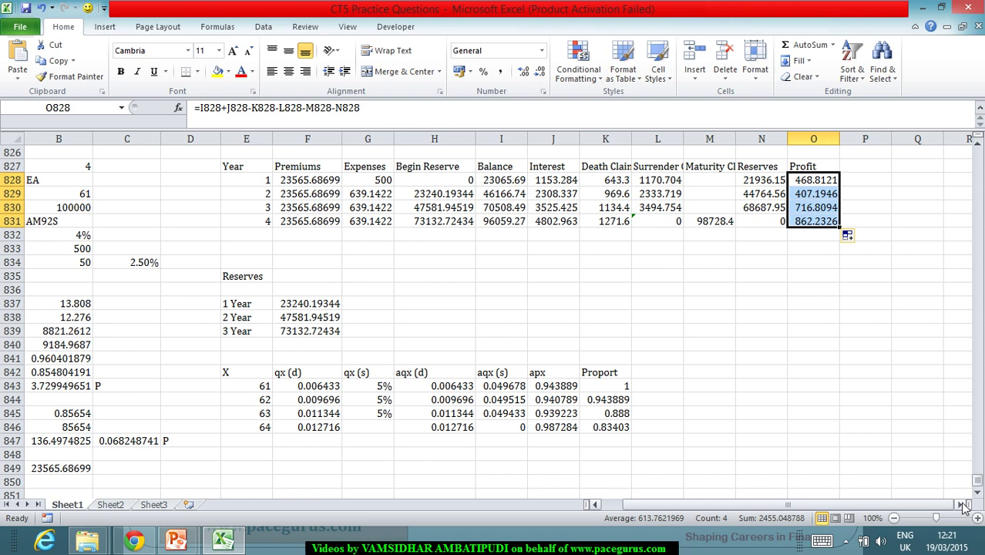
pyautogui.click(962, 504)
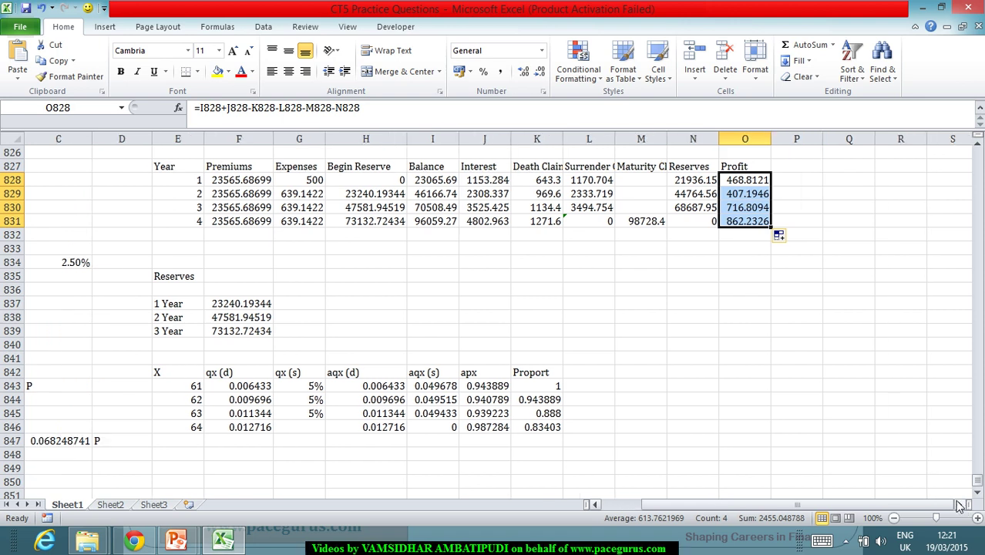
pyautogui.click(800, 168)
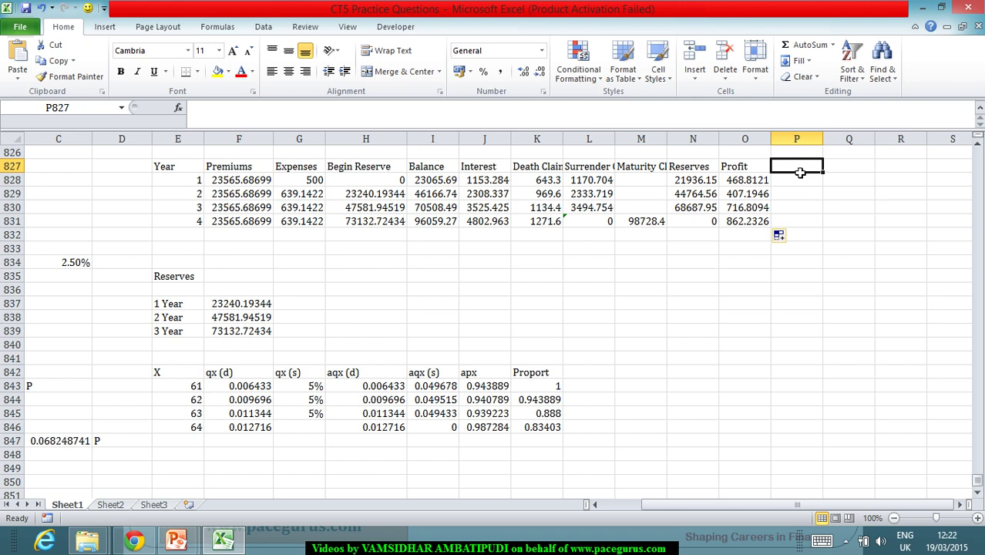
pyautogui.write('Pro')
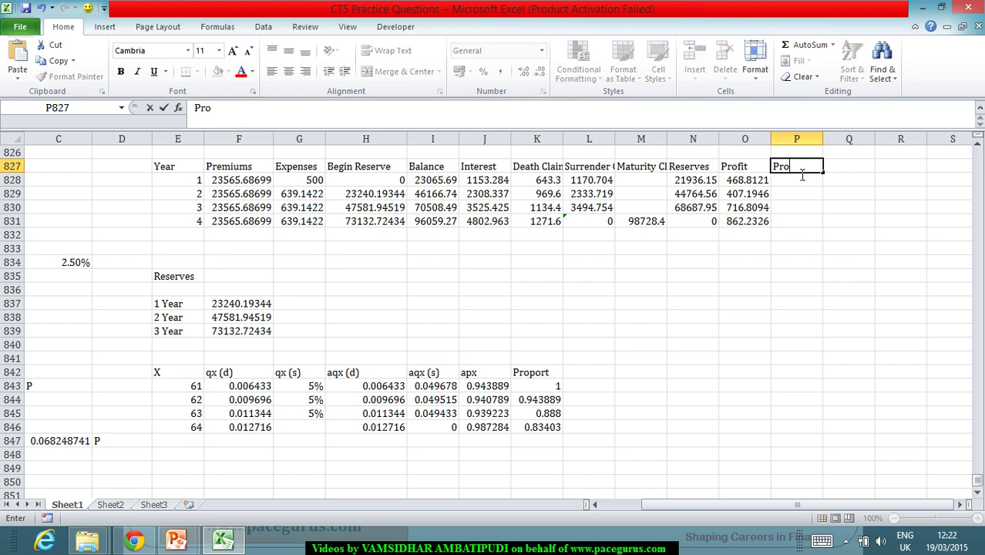
pyautogui.write('portion')
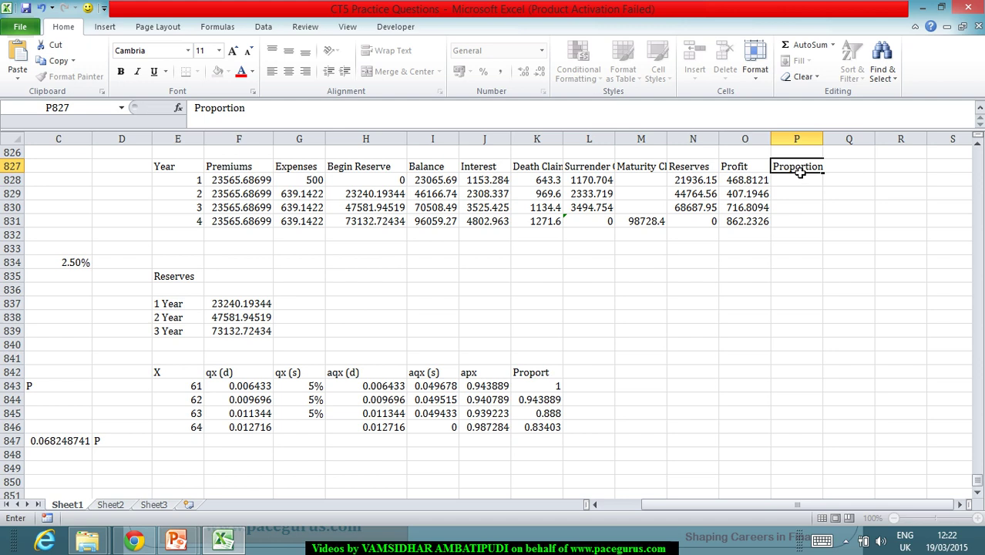
pyautogui.press('Return')
# - Link the year 1 proportion in P828 to =K843 and fill the formula down to P831
pyautogui.write('=')
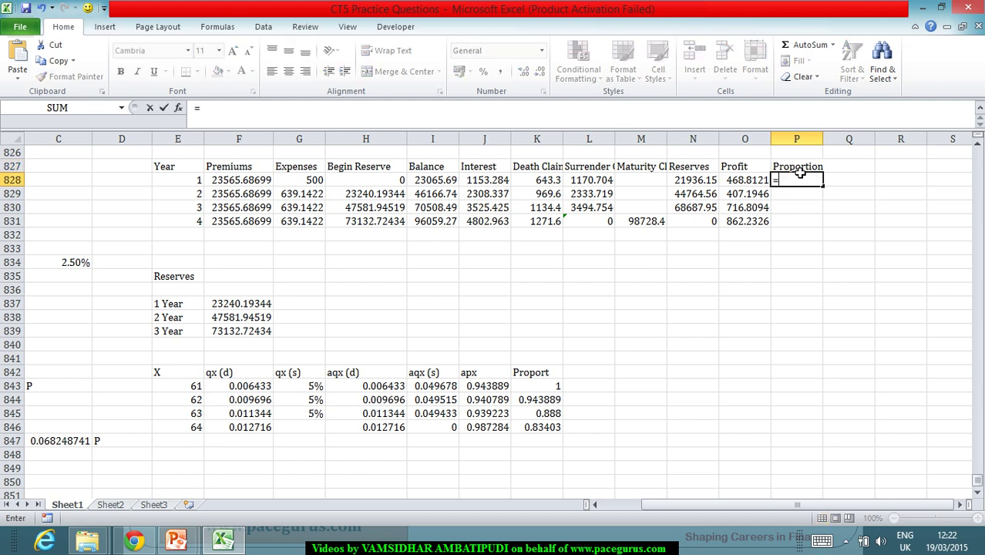
pyautogui.click(540, 387)
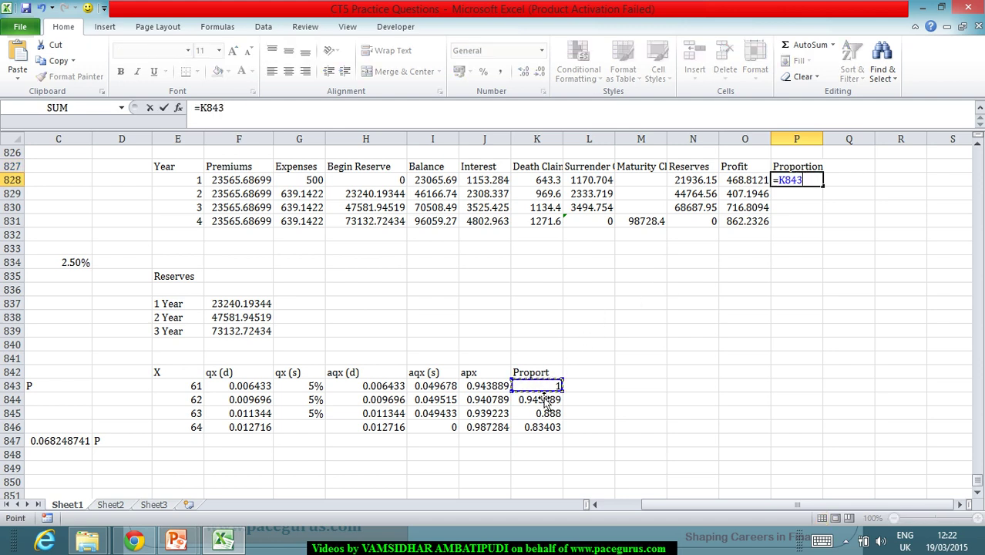
pyautogui.press('Return')
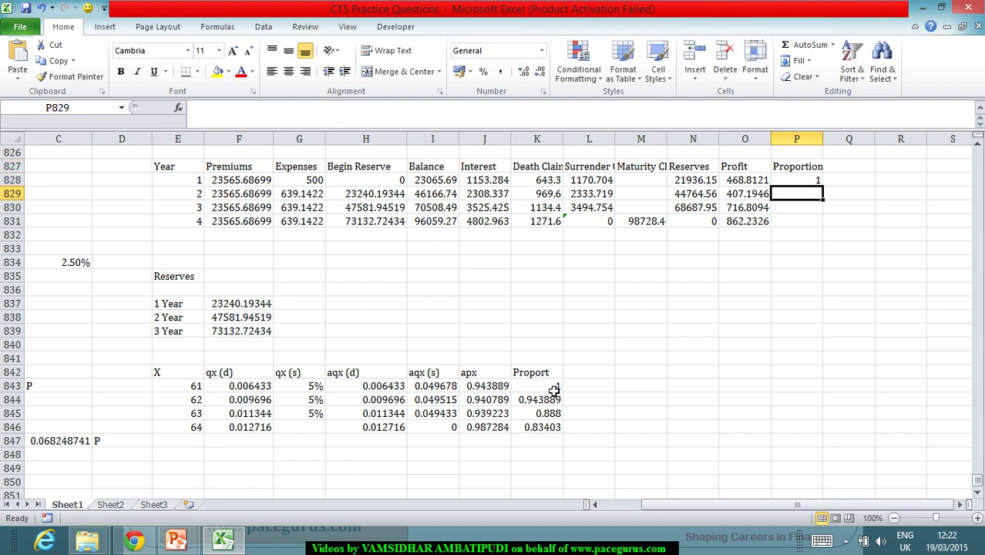
pyautogui.click(804, 182)
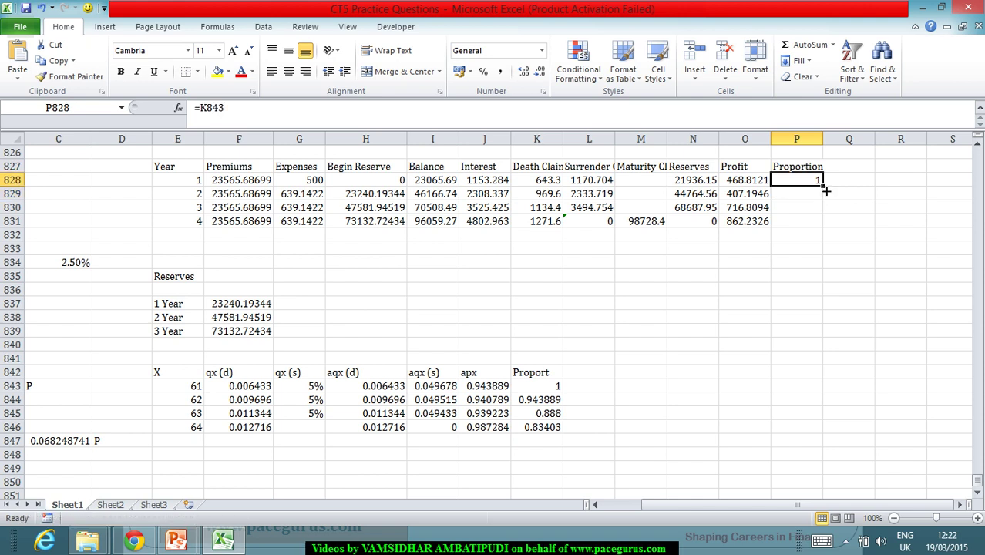
pyautogui.moveTo(824, 190); pyautogui.dragTo(824, 223)
# - Add the column heading "Discount Factor" in Q827 and enter the year 1 factor =1/1.08 in Q828
pyautogui.click(848, 171)
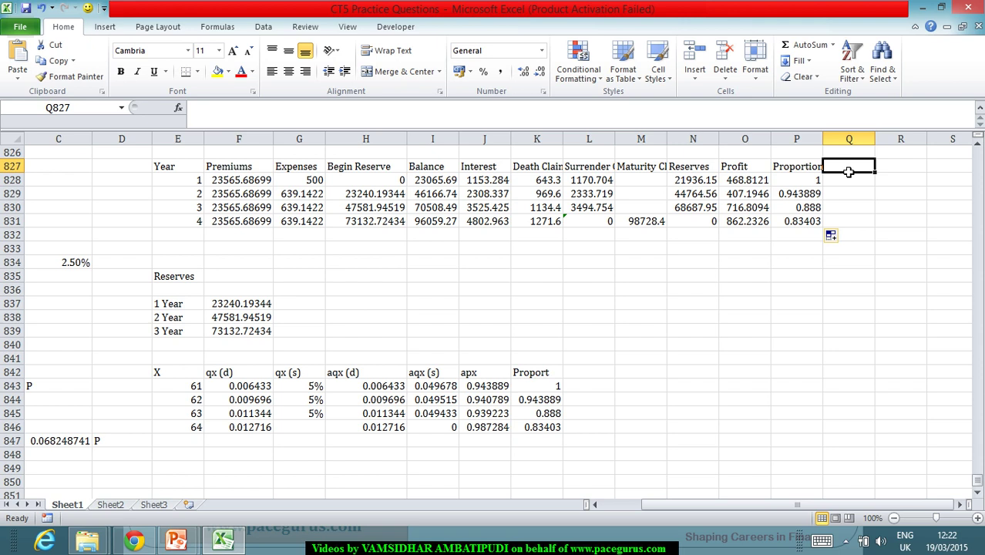
pyautogui.write('Discount')
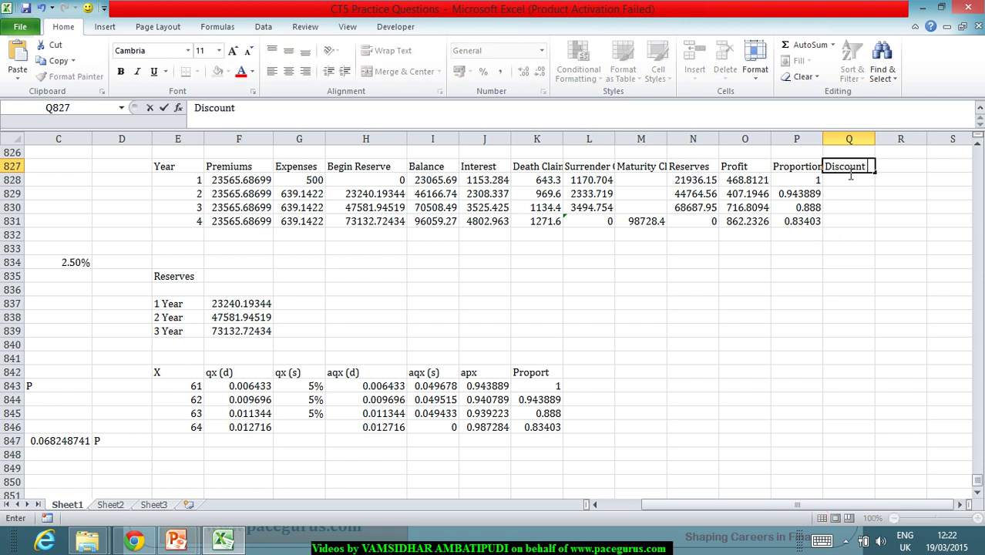
pyautogui.write(' Factor')
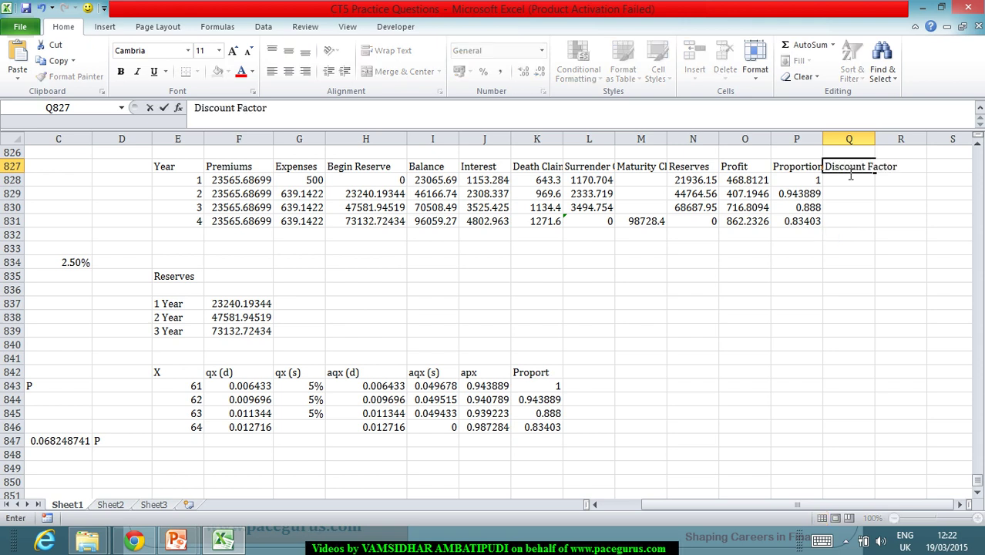
pyautogui.press('Return')
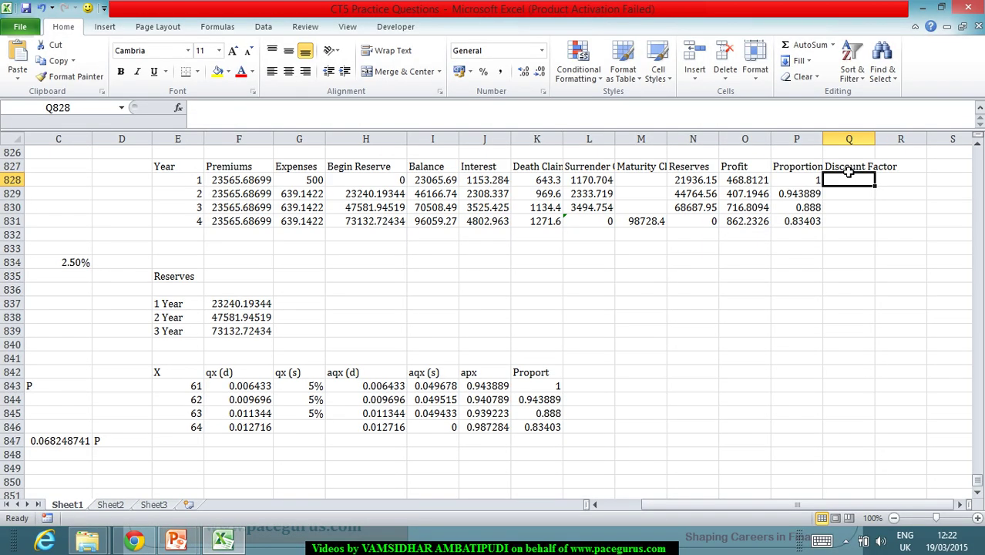
pyautogui.write('=1/')
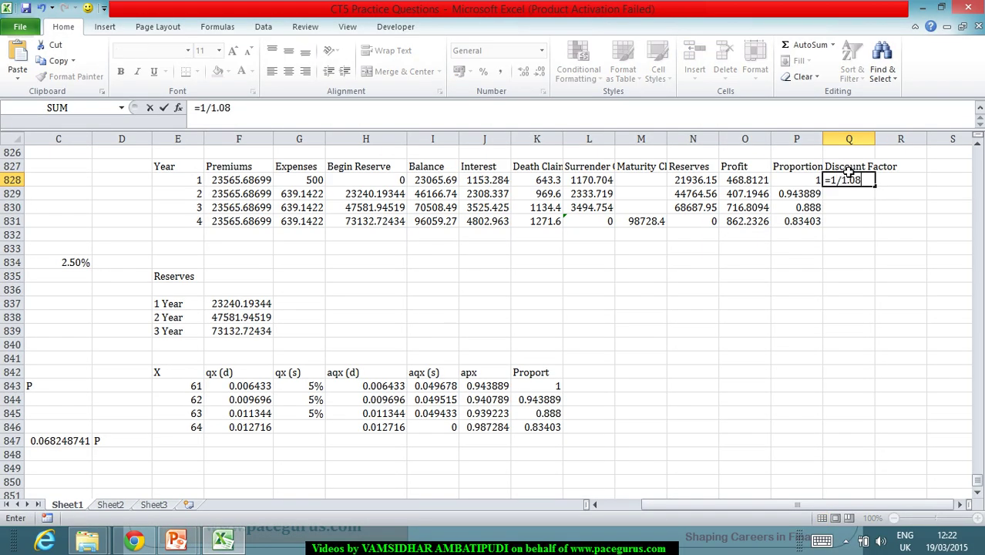
pyautogui.write('1.08')
pyautogui.press('Return')
# - Calculate the year 2 discount factor in Q829 as =Q828/1.08 and fill it down to Q831
pyautogui.write('=')
pyautogui.click(848, 174)
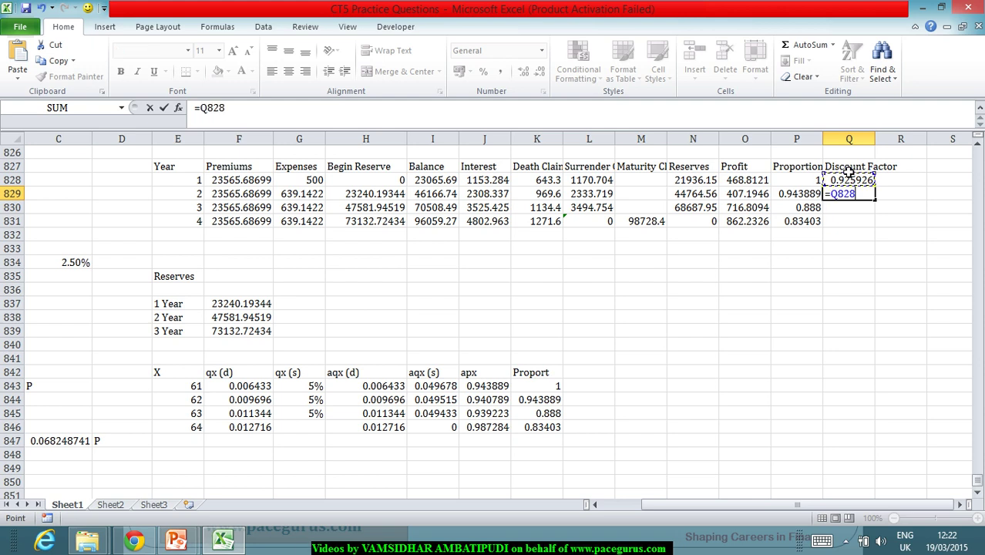
pyautogui.write('/1.08')
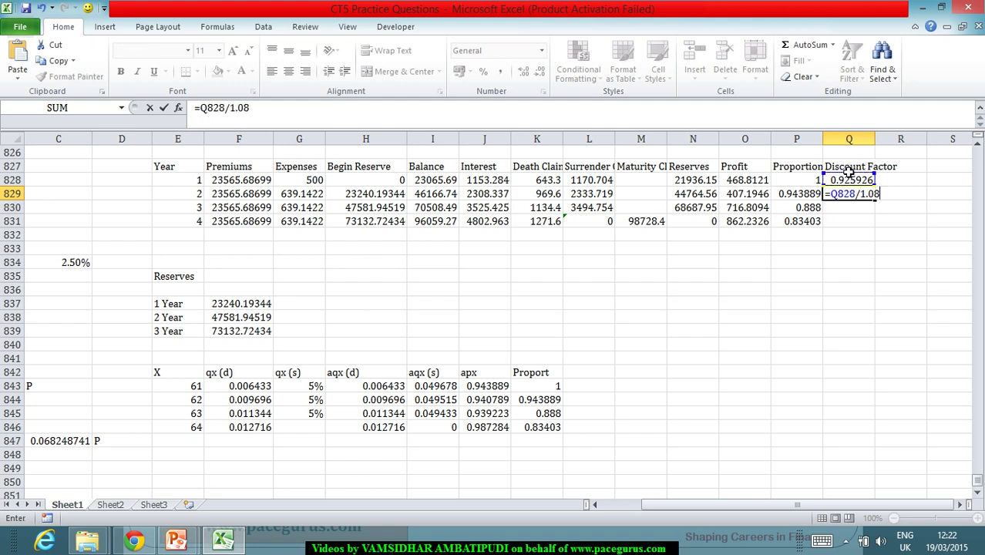
pyautogui.press('Return')
pyautogui.click(859, 198)
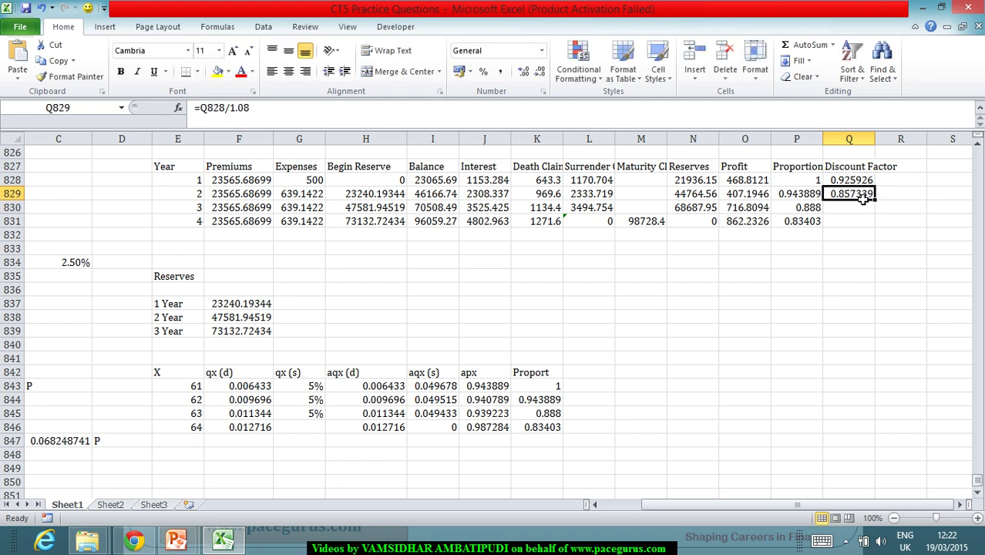
pyautogui.doubleClick(875, 201)
# - Add the column heading "PV" in R827 of the yearly profit test table
pyautogui.click(897, 199)
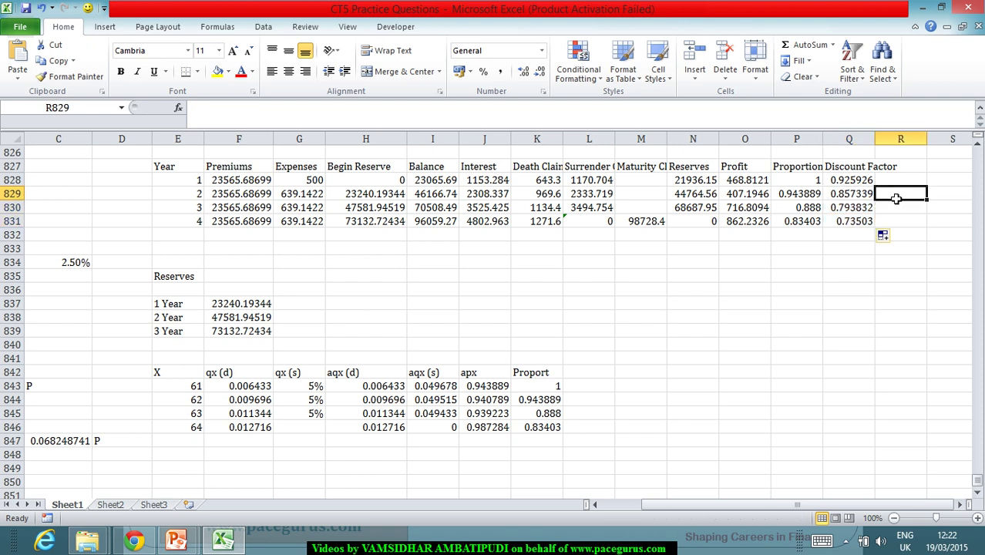
pyautogui.click(898, 169)
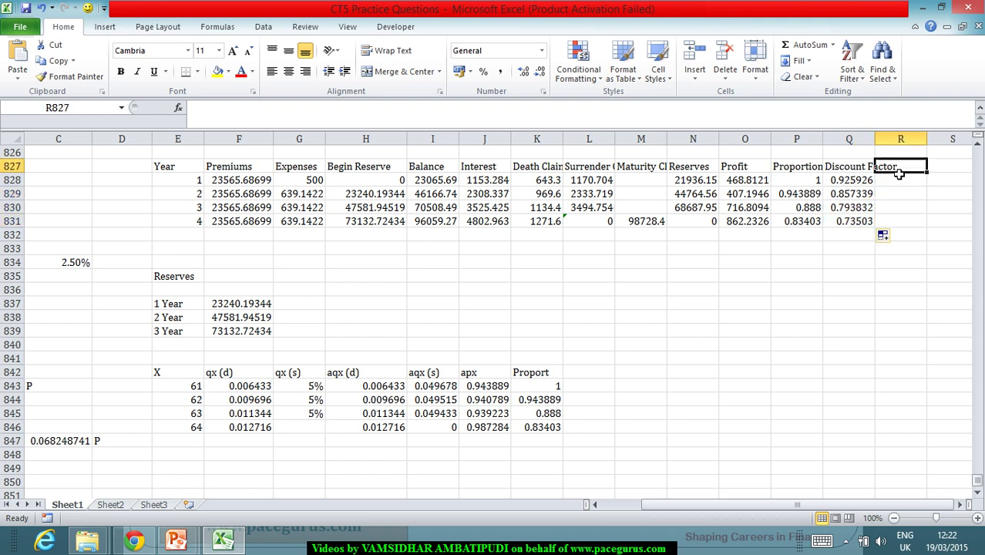
pyautogui.write('PV')
pyautogui.press('Return')
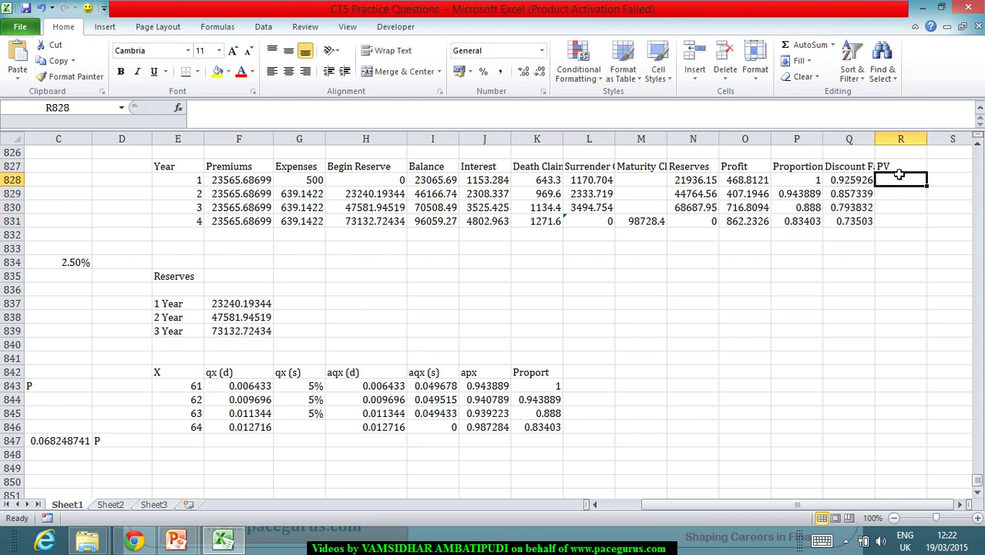
# - Calculate the year 1 present value of profit in R828 as =O828*P828*Q828 and fill it down to R831
pyautogui.write('=')
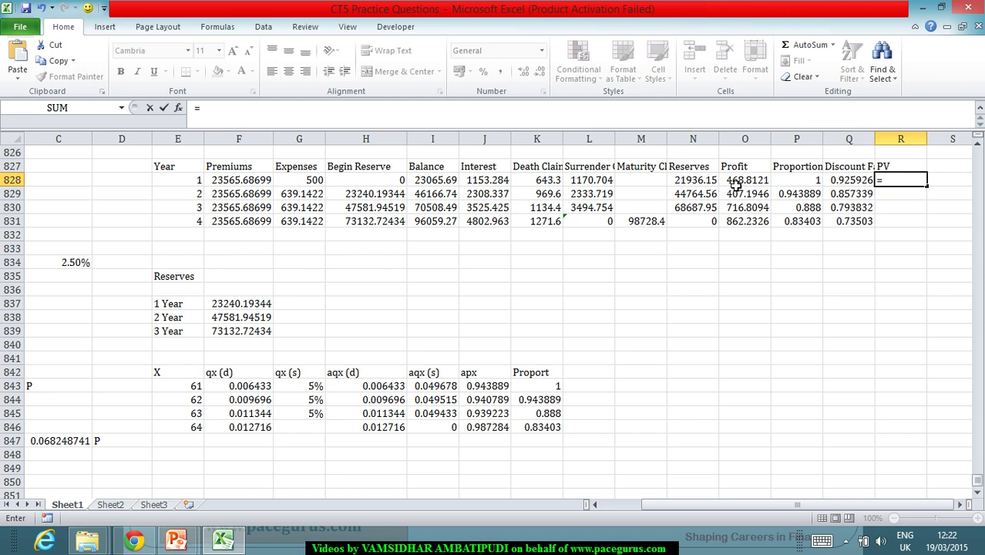
pyautogui.click(736, 184)
pyautogui.write('*')
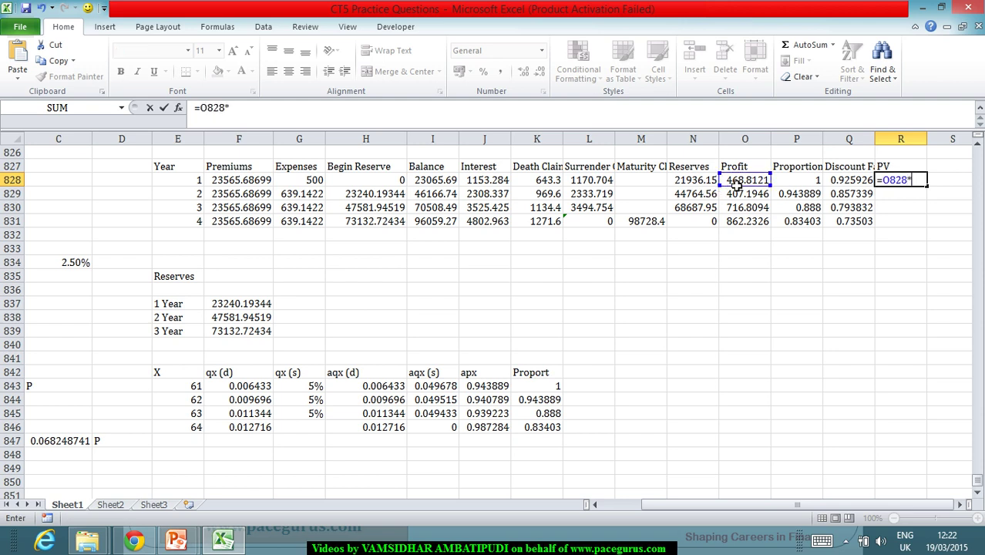
pyautogui.click(790, 185)
pyautogui.write('*')
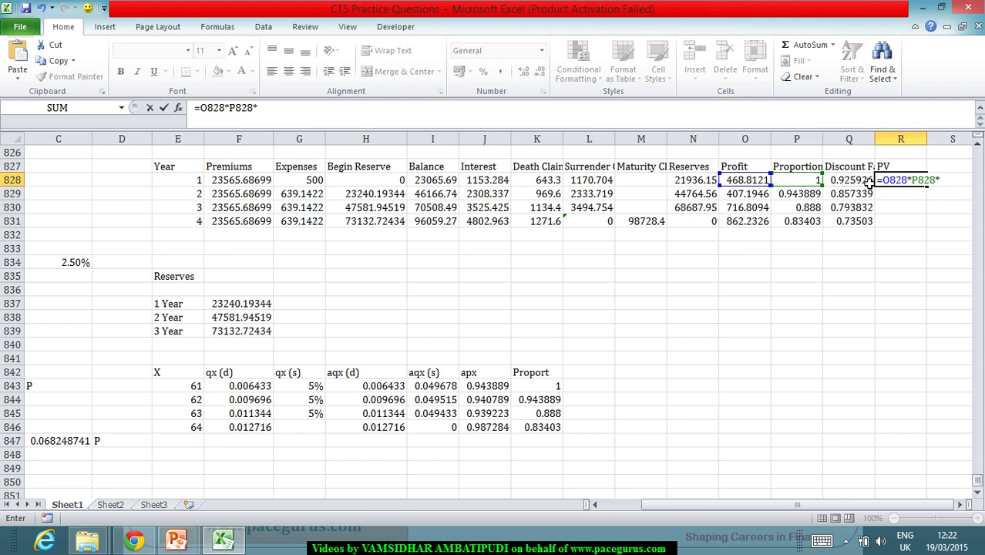
pyautogui.click(854, 185)
pyautogui.press('Return')
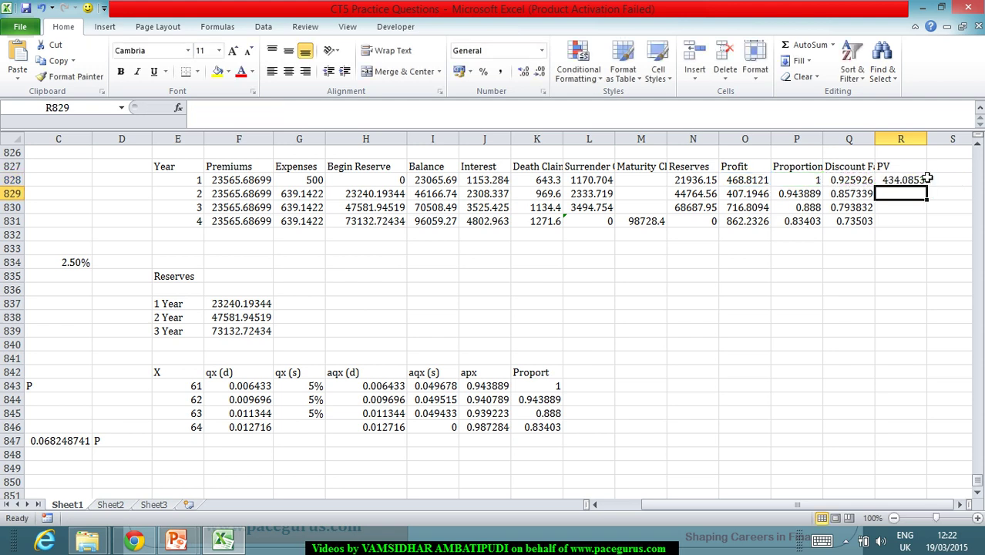
pyautogui.click(917, 181)
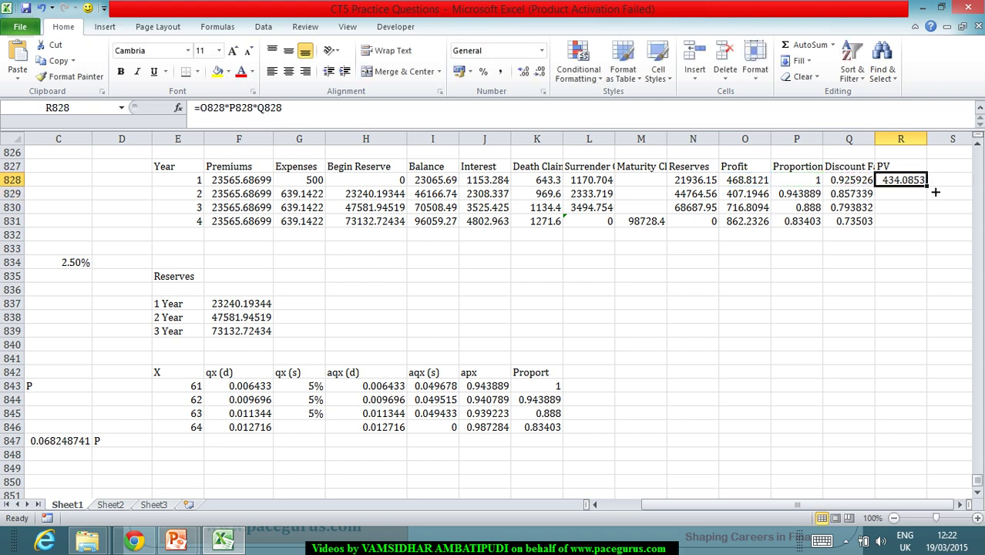
pyautogui.doubleClick(928, 188)
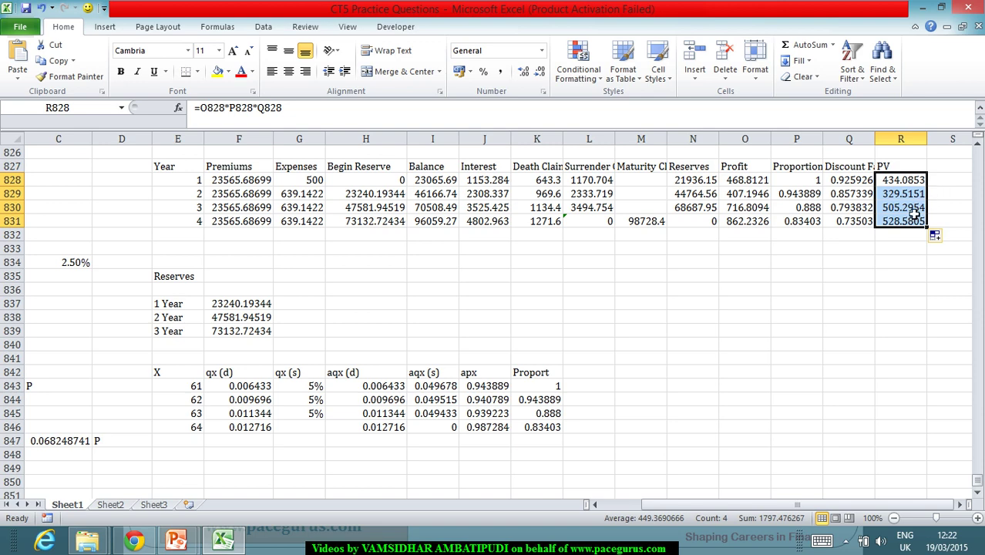
# - Label P834 "NPV" and total the present values of profit from R828 to R831 with a SUM formula in R834
pyautogui.click(801, 268)
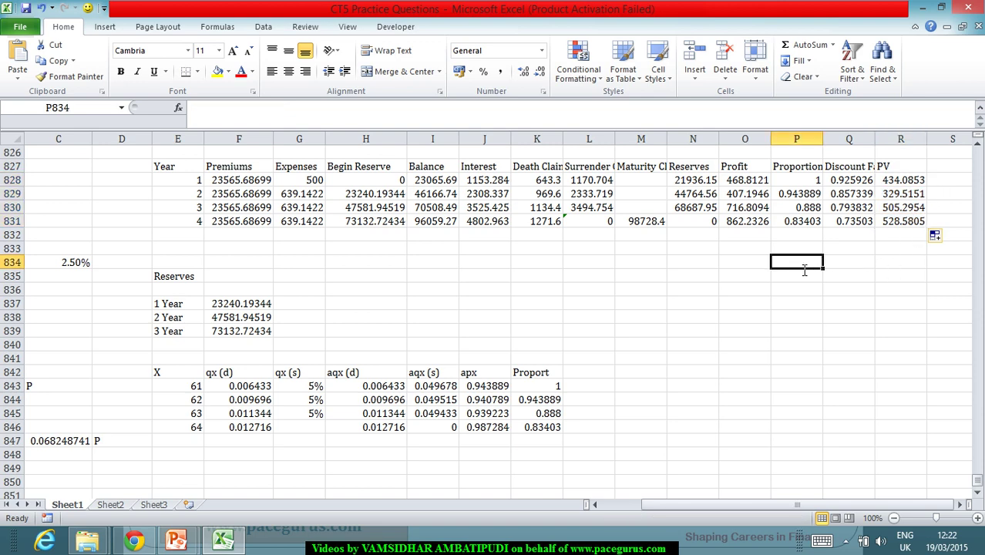
pyautogui.write('NPV')
pyautogui.press('Tab')
pyautogui.press('Tab')
pyautogui.write('=')
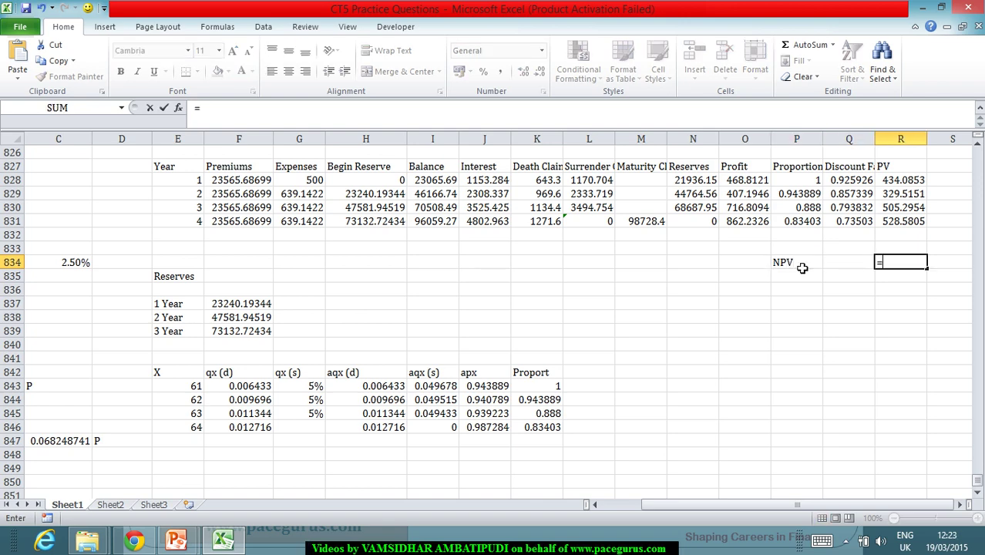
pyautogui.write('SuM(')
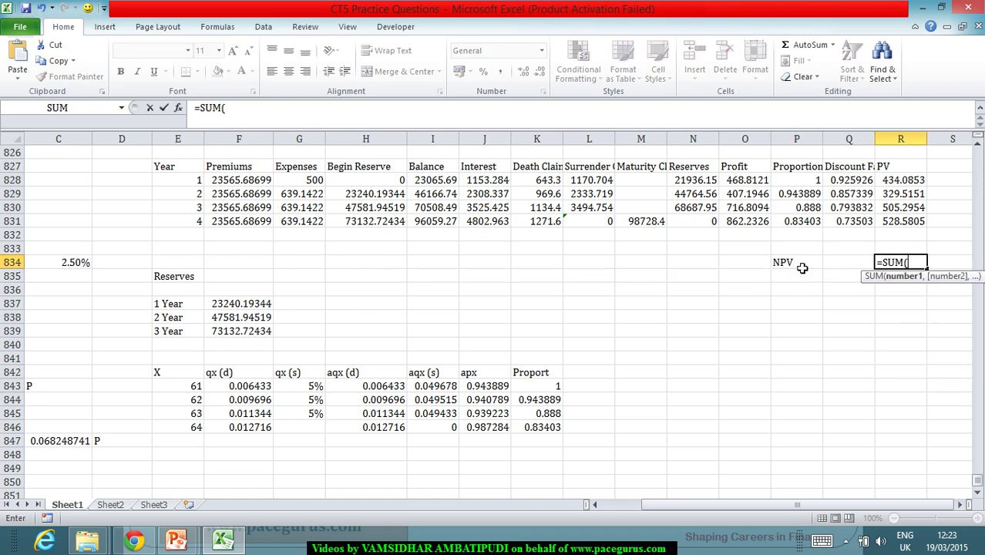
pyautogui.click(899, 183)
pyautogui.moveTo(898, 183); pyautogui.dragTo(898, 223)
pyautogui.write(')')
pyautogui.press('Return')
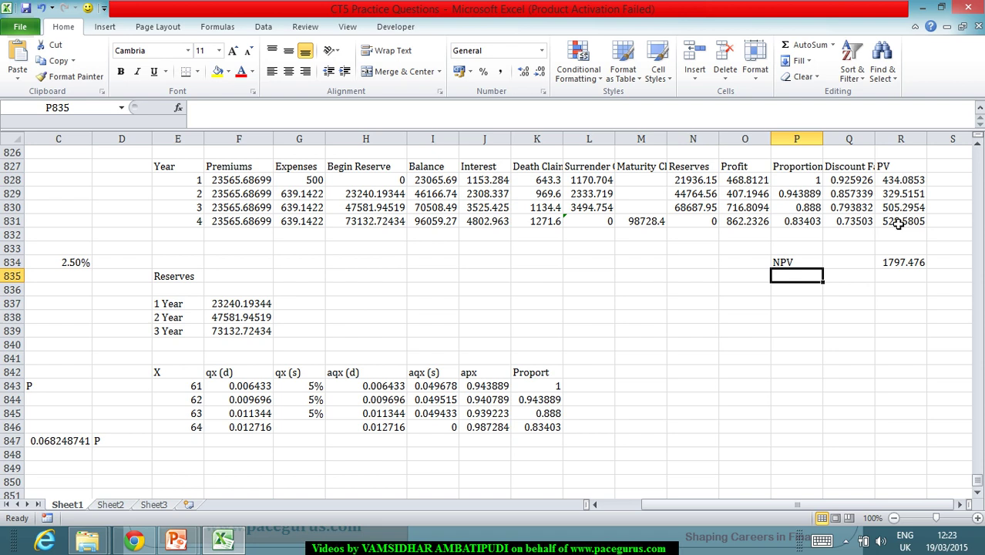
# - Label cell P836 "EPV of Premium" below the NPV row
pyautogui.press('Down')
pyautogui.press('Left')
pyautogui.press('Left')
pyautogui.press('Left')
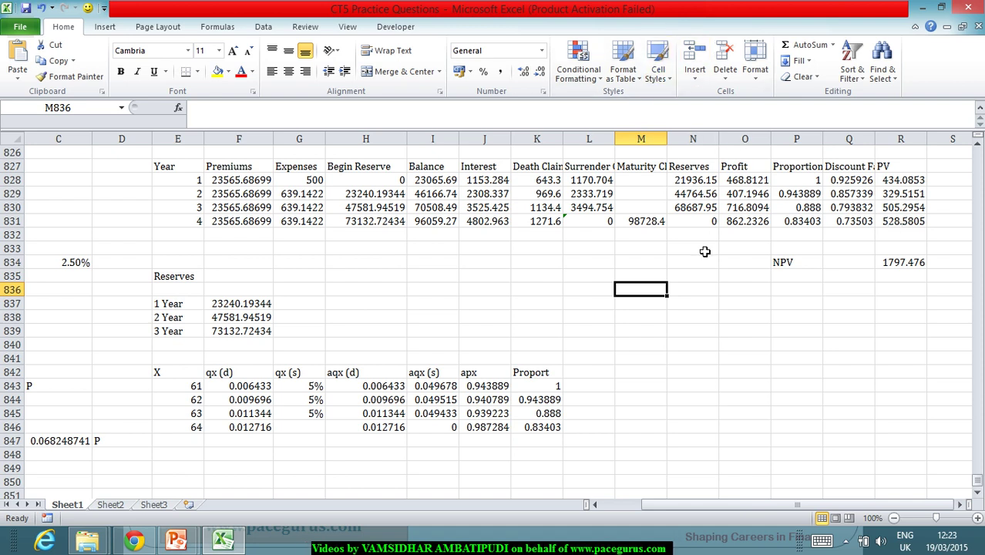
pyautogui.click(785, 296)
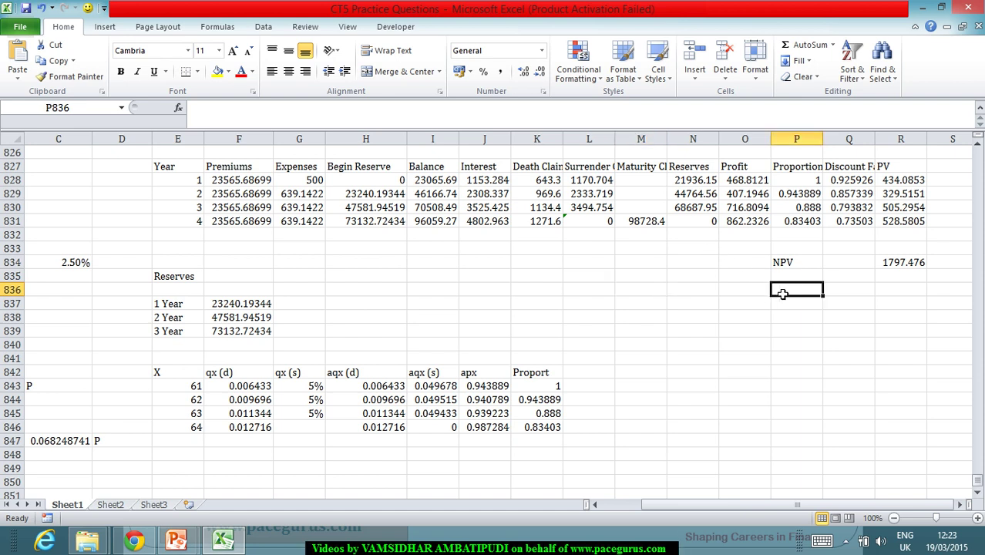
pyautogui.write('EPV of Pr')
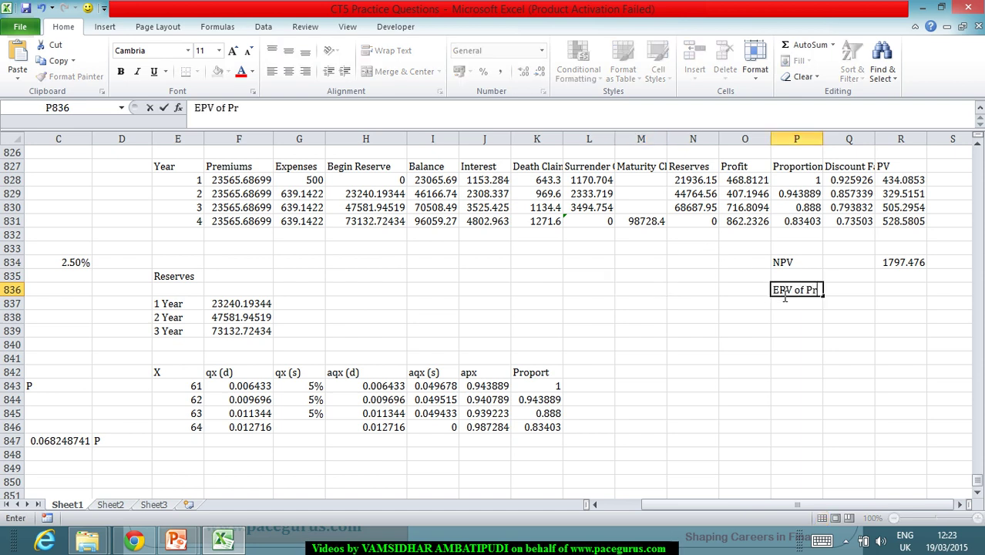
pyautogui.write('emium')
pyautogui.press('Tab')
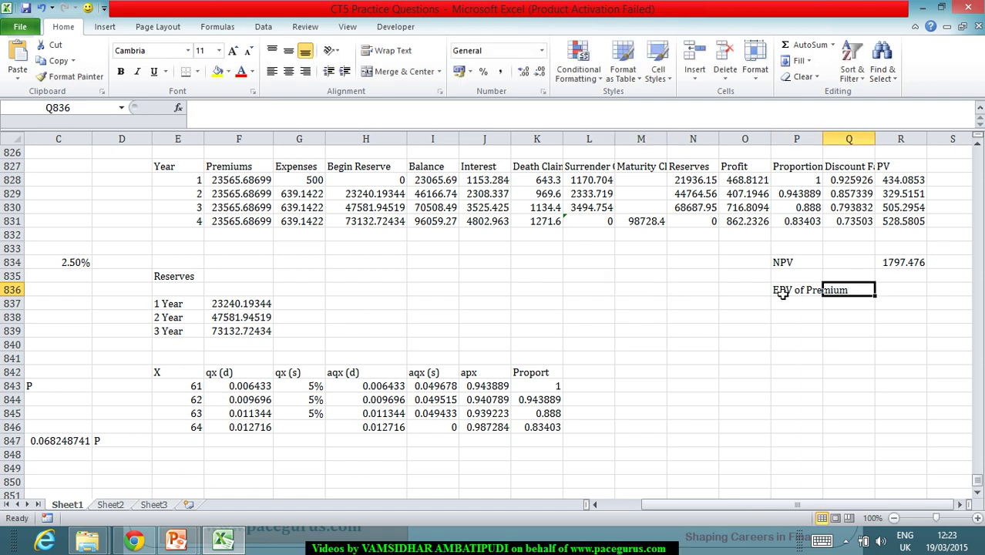
pyautogui.press('Tab')
pyautogui.write('=')
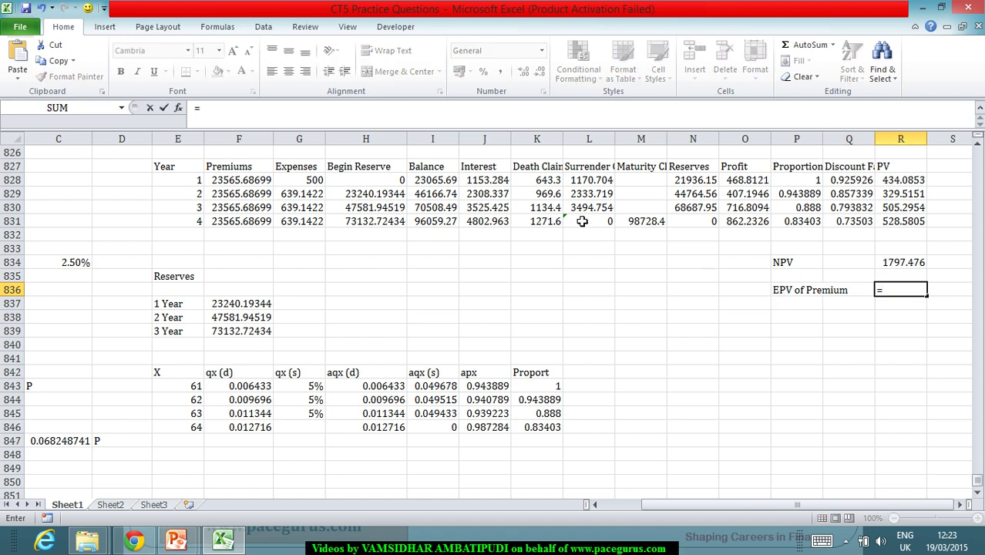
pyautogui.press('Escape')
# - Add the column heading "PV of Prem" in S827 and set the year 1 value in S828 to =F828
pyautogui.click(942, 169)
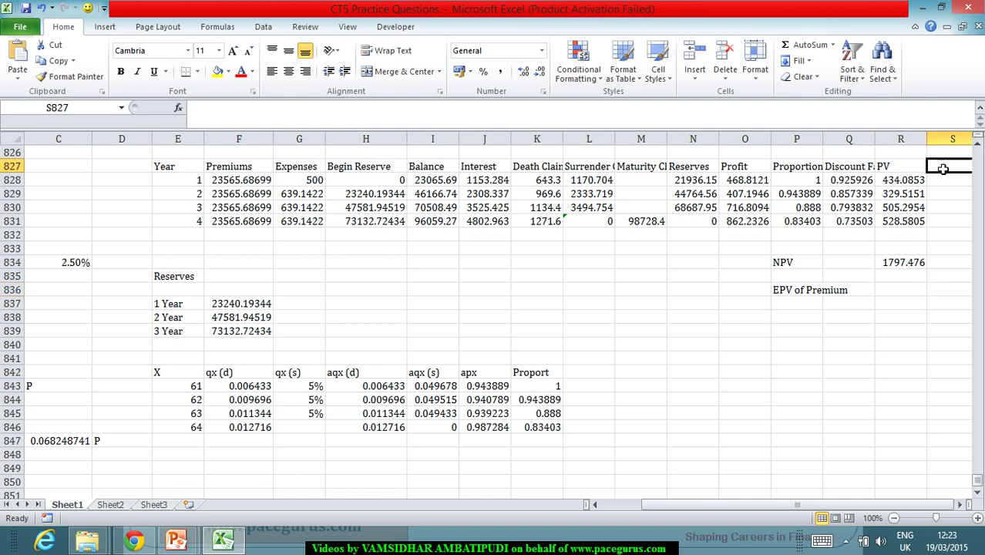
pyautogui.write('PV of Prem')
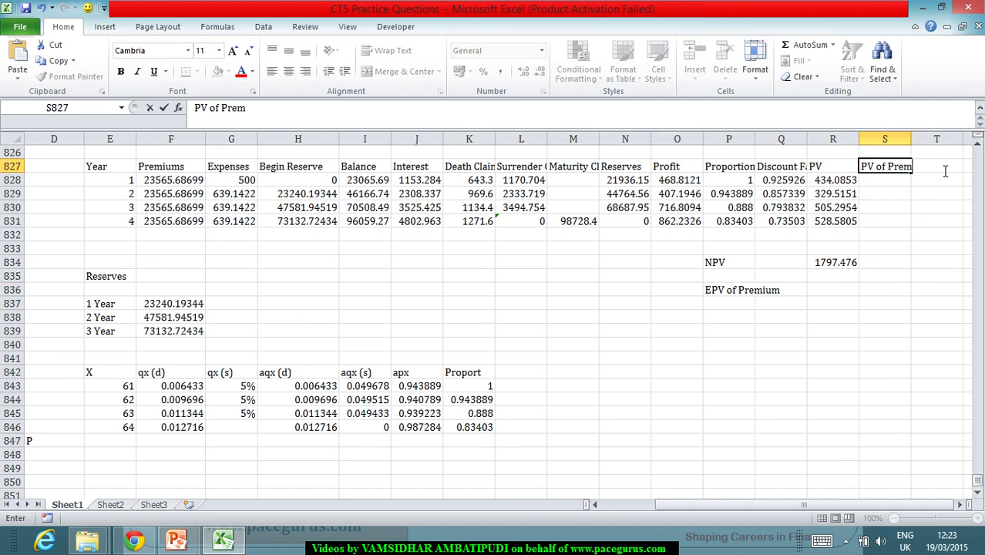
pyautogui.press('Return')
pyautogui.write('=')
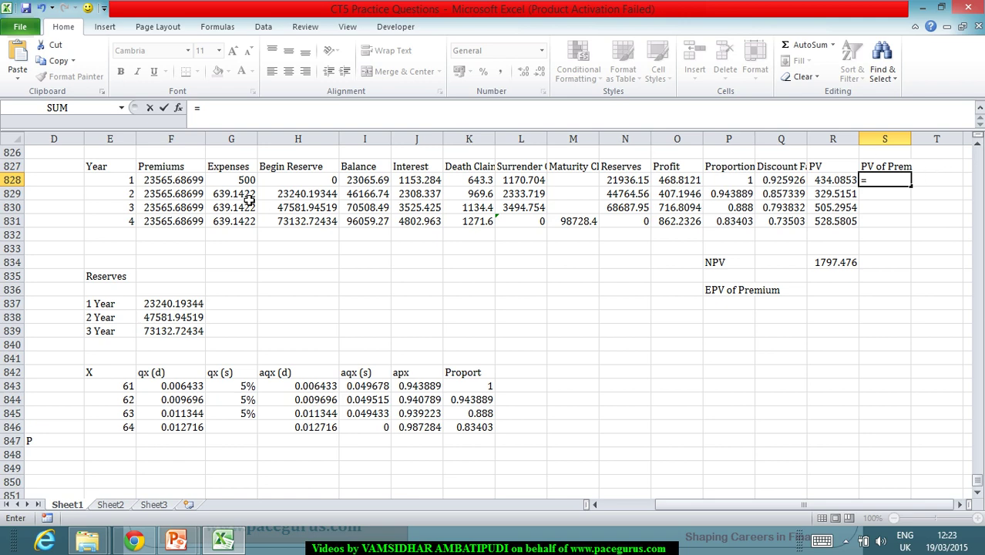
pyautogui.click(179, 185)
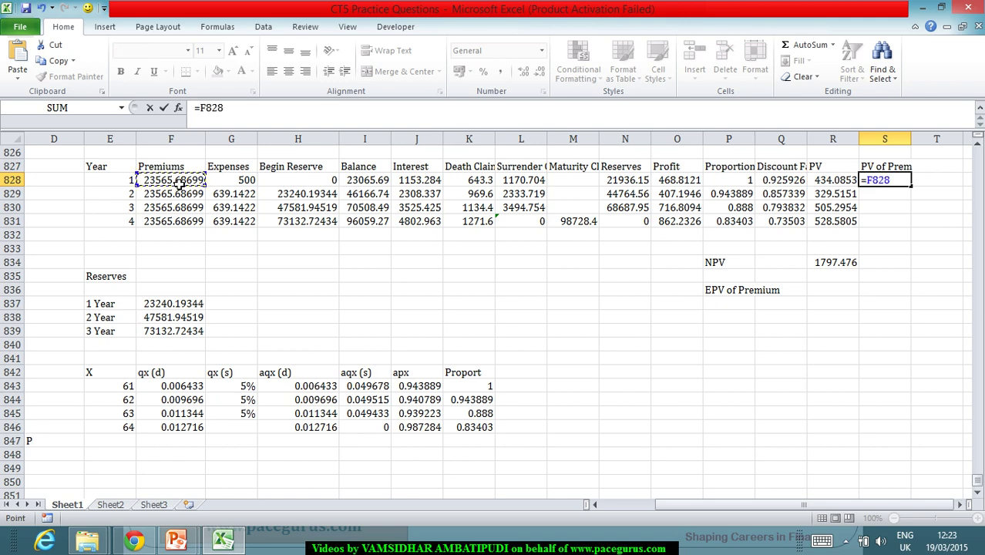
pyautogui.press('Return')
# - Calculate the year 2 present value of premium in S829 as =F829*P829*Q828 and fill it down to S831
pyautogui.write('=')
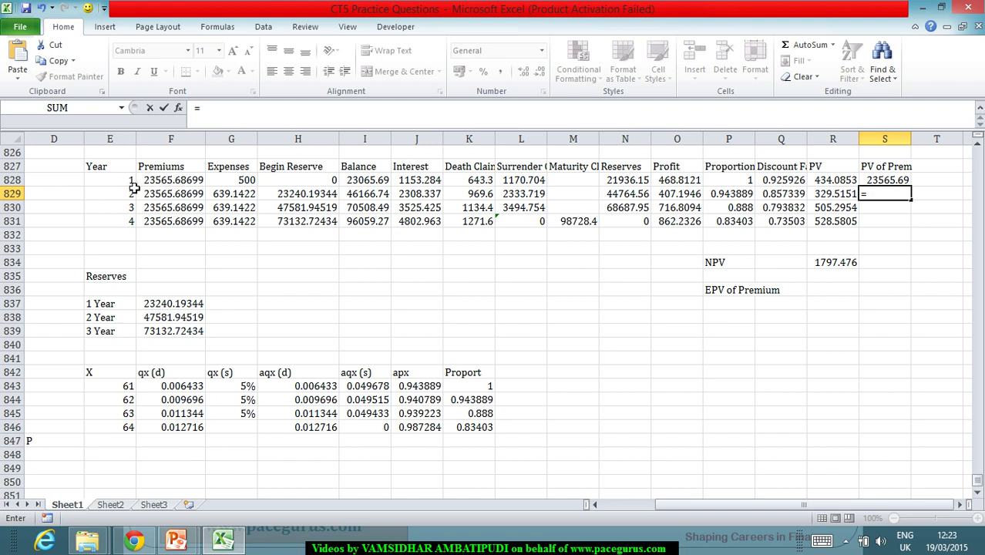
pyautogui.click(156, 194)
pyautogui.write('*')
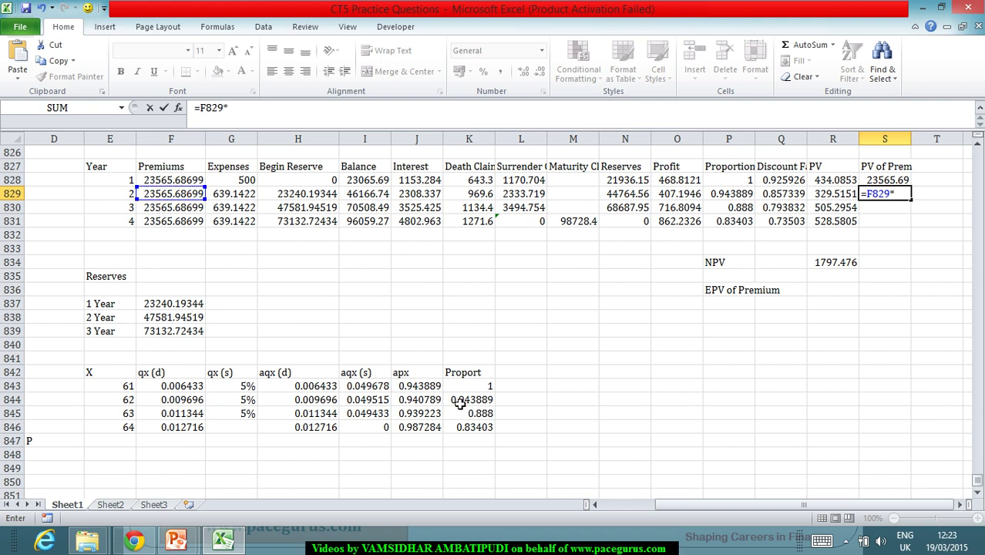
pyautogui.click(741, 195)
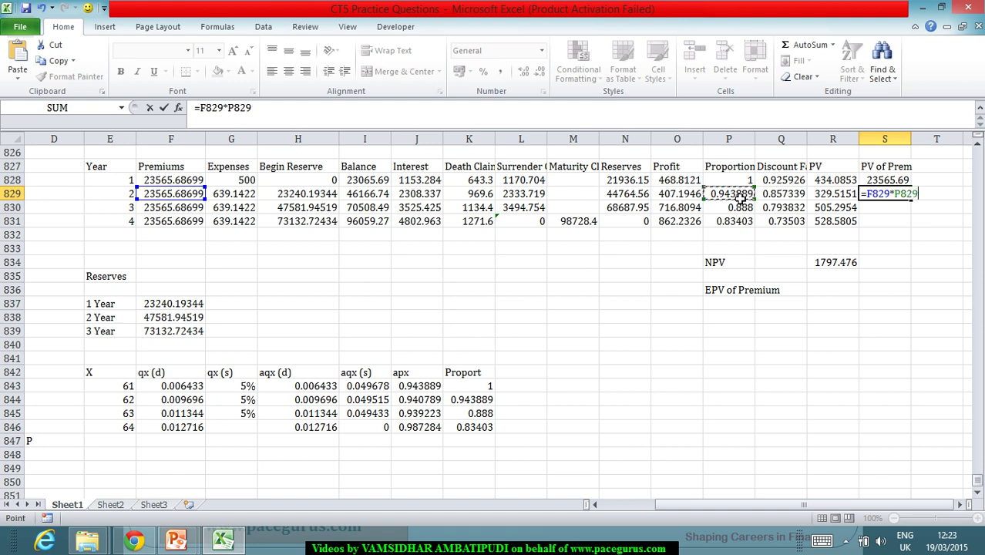
pyautogui.write('*')
pyautogui.click(782, 183)
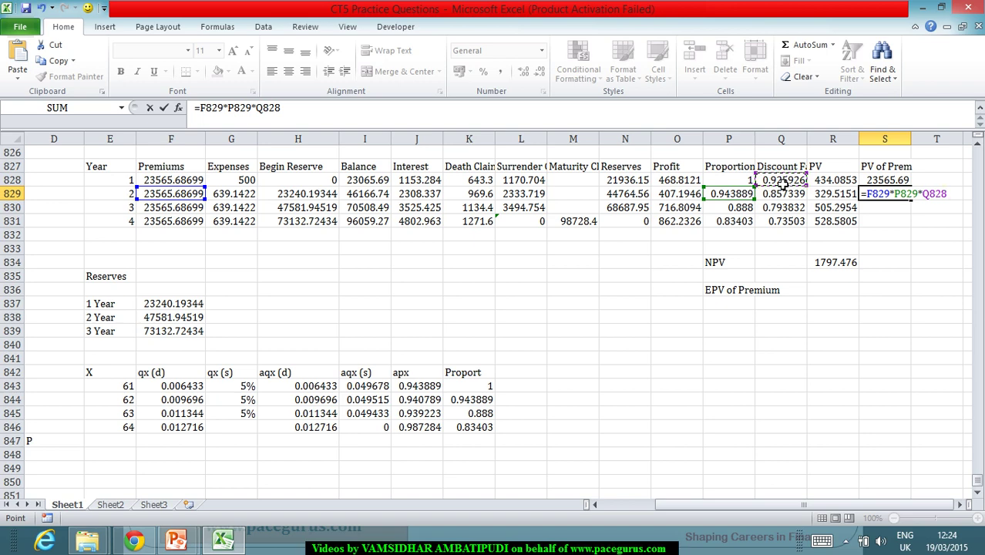
pyautogui.press('Return')
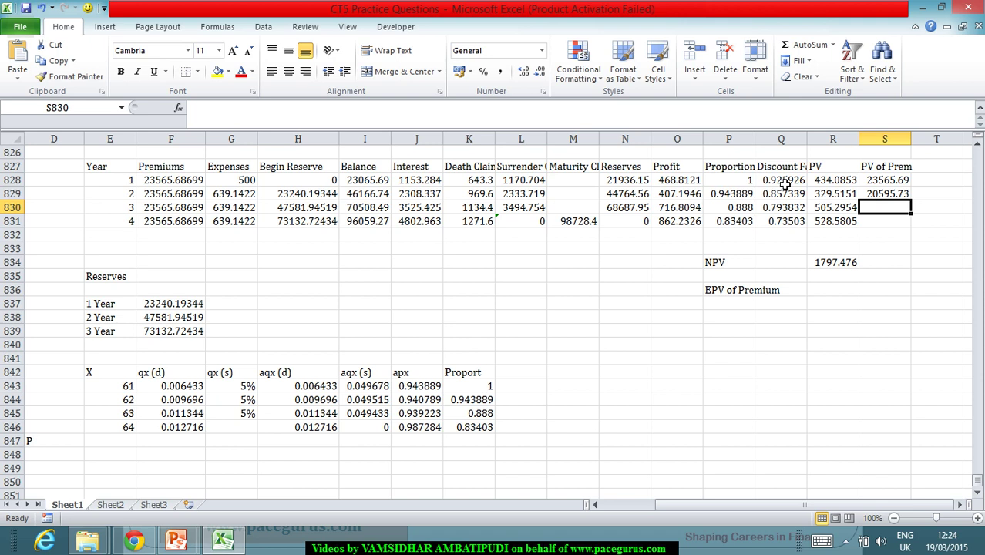
pyautogui.click(888, 194)
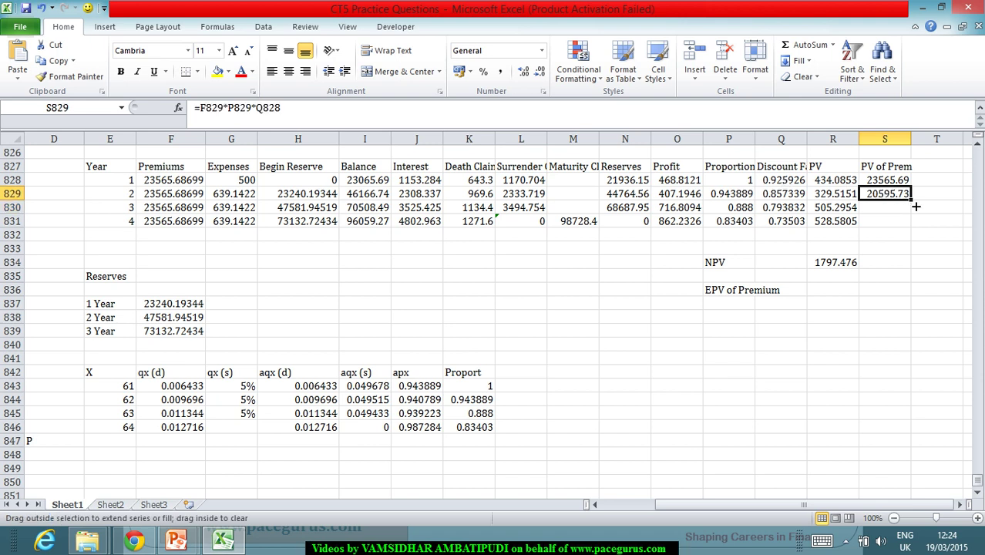
pyautogui.moveTo(912, 202); pyautogui.dragTo(915, 223)
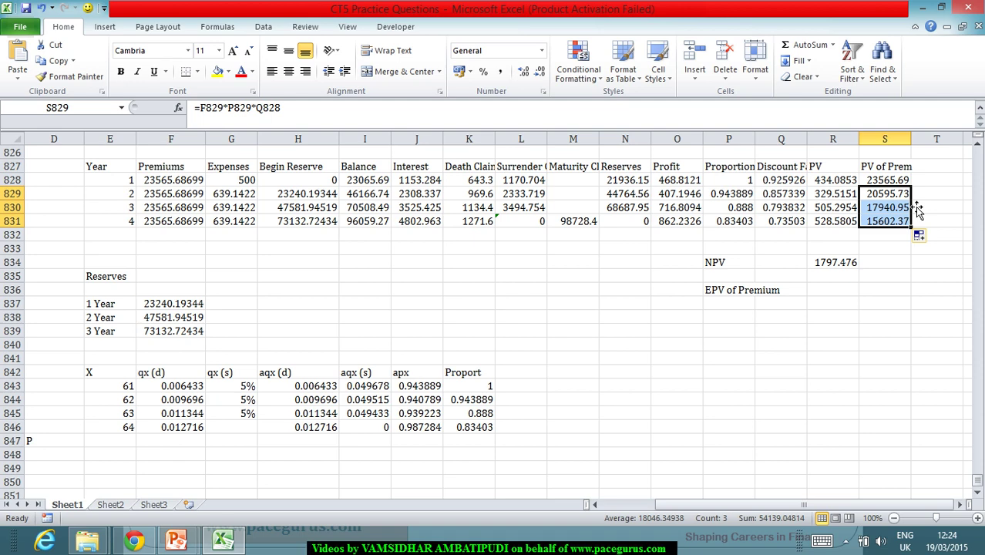
# - Total the present values of premiums from S828 to S831 with a SUM formula in R836
pyautogui.click(831, 290)
pyautogui.write('=SUM(')
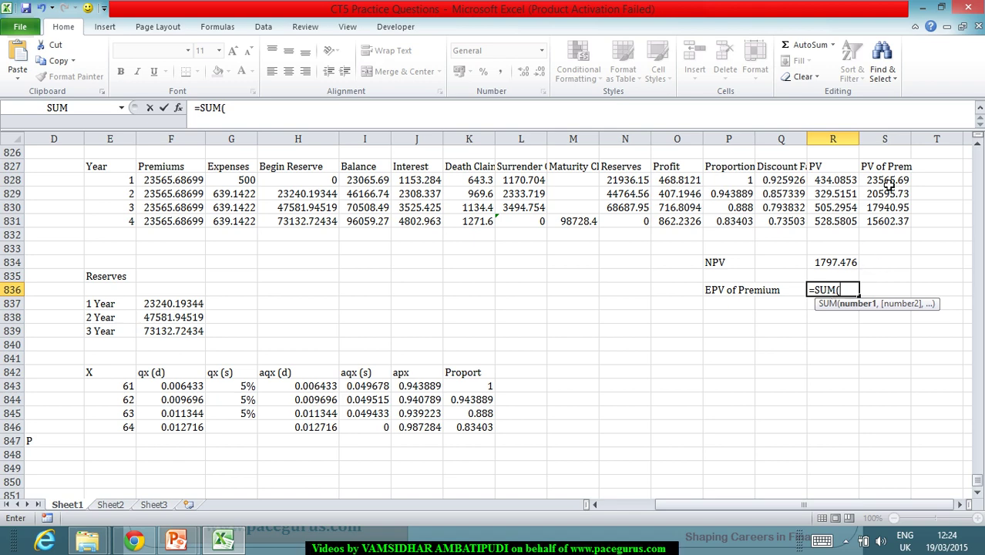
pyautogui.moveTo(886, 180); pyautogui.dragTo(886, 221)
pyautogui.press('Return')
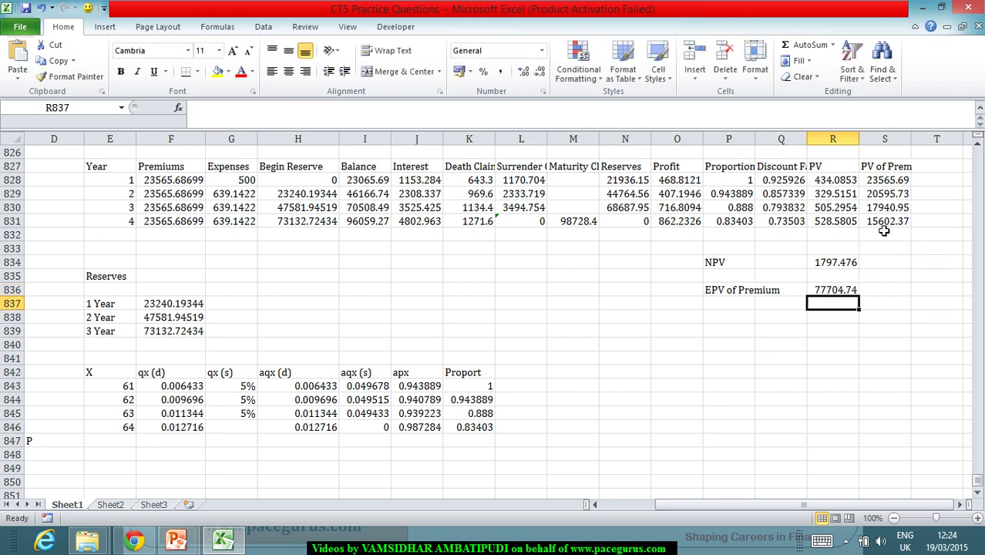
# - Label cell P838 "Profit Margin" below the EPV of Premium row
pyautogui.press('Down')
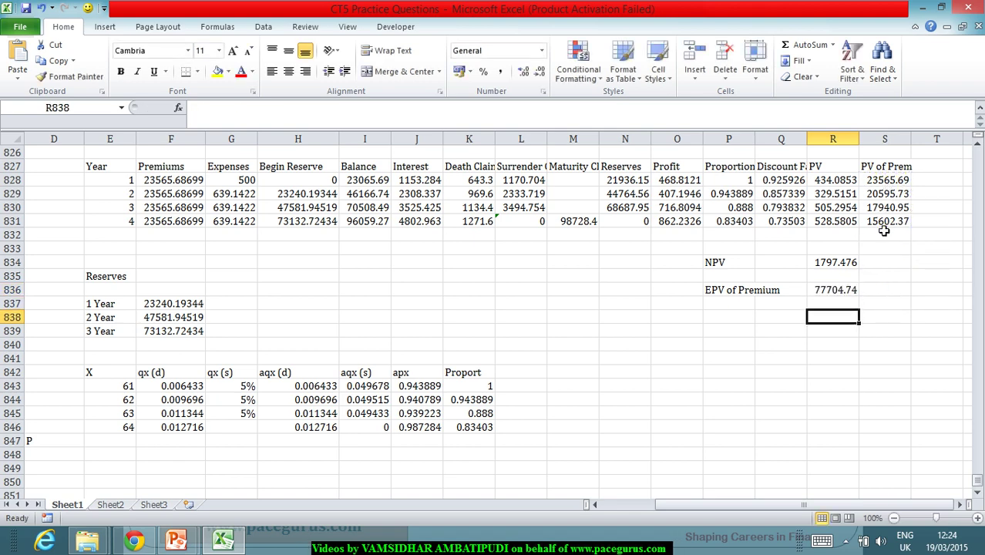
pyautogui.press('Left')
pyautogui.press('Left')
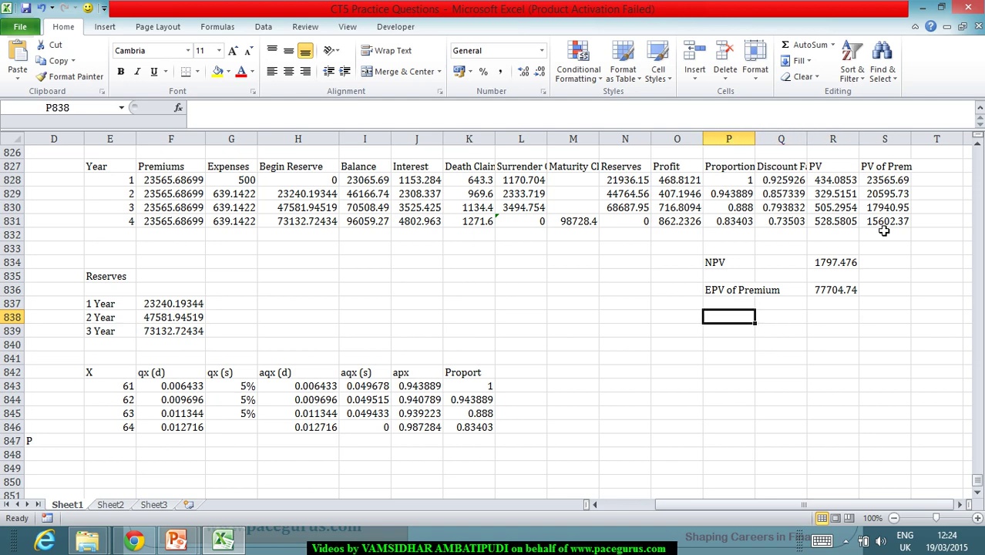
pyautogui.write('Profit ')
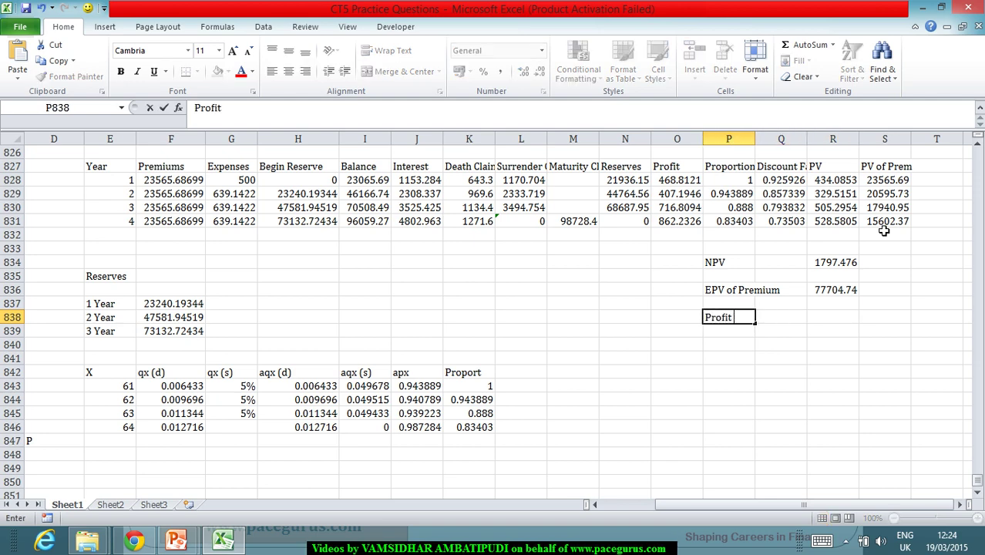
pyautogui.write('Marg')
pyautogui.press('Right')
pyautogui.press('Right')
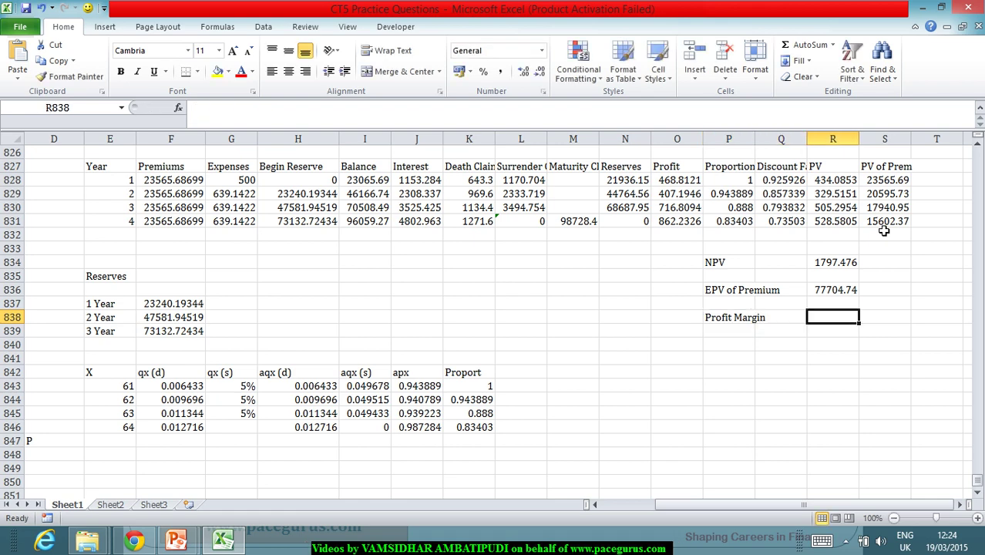
# - Calculate the profit margin in R838 as NPV divided by EPV of premiums, =R834/R836
pyautogui.write('=')
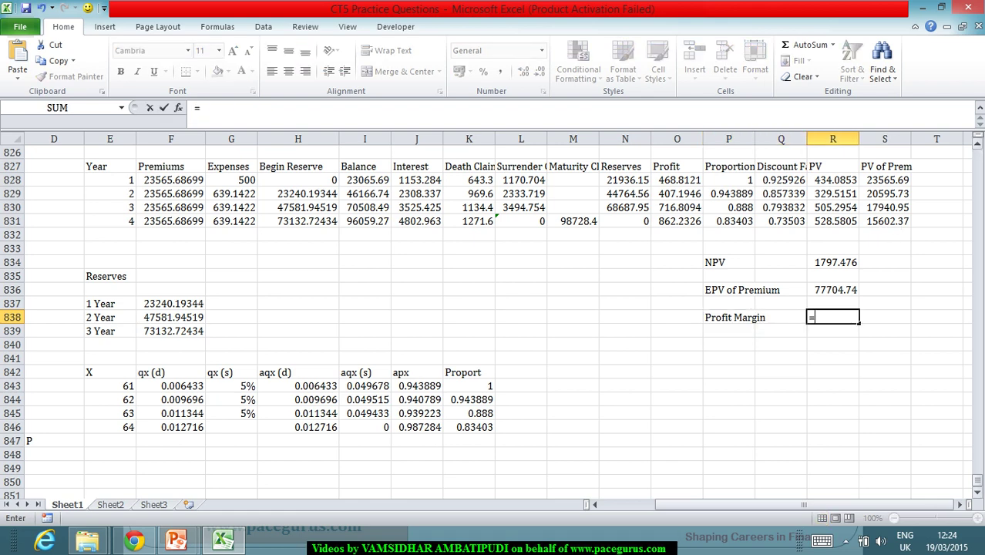
pyautogui.click(830, 266)
pyautogui.write('/')
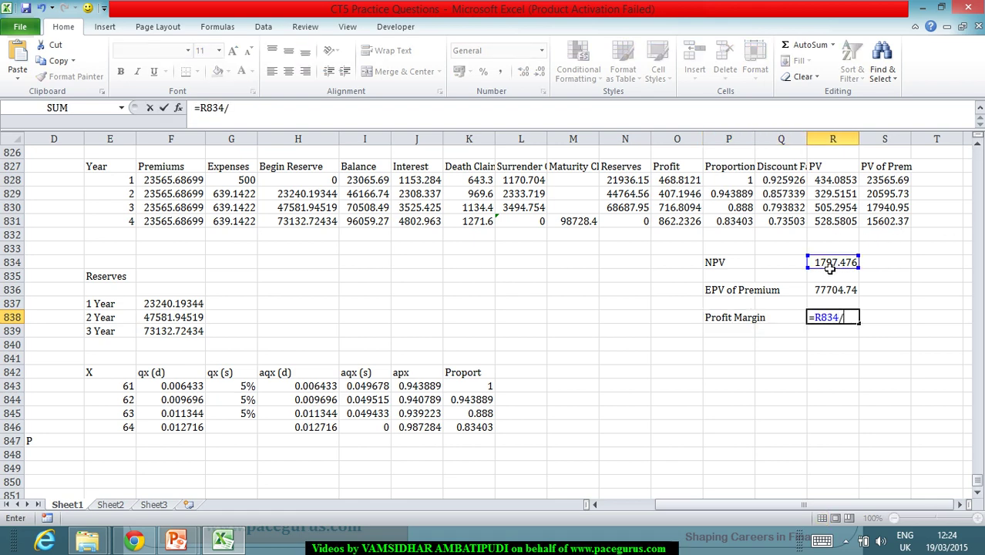
pyautogui.click(829, 290)
pyautogui.press('Return')
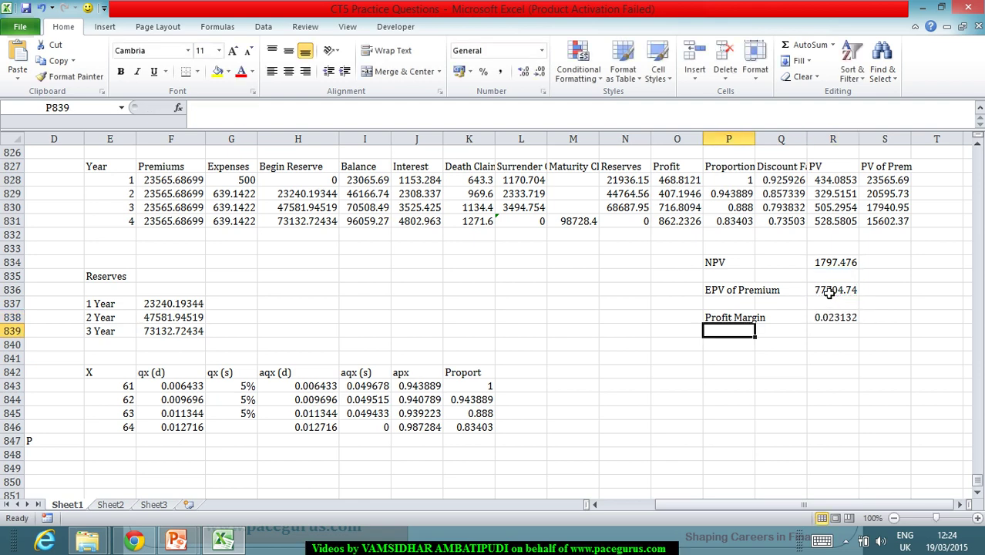
# - Format the profit margin in R838 as a percentage with two decimal places
pyautogui.click(835, 317)
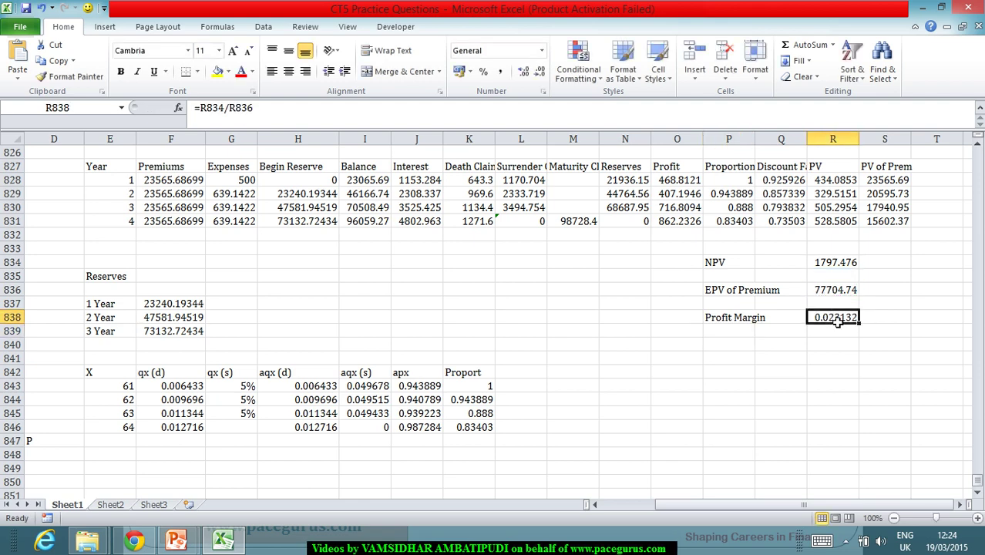
pyautogui.click(487, 73)
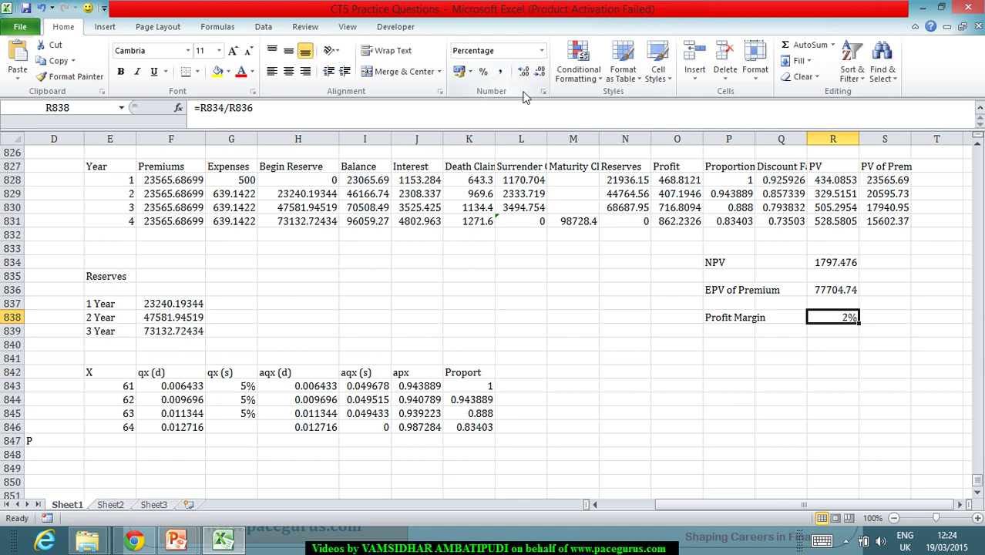
pyautogui.click(523, 73)
pyautogui.click(523, 73)
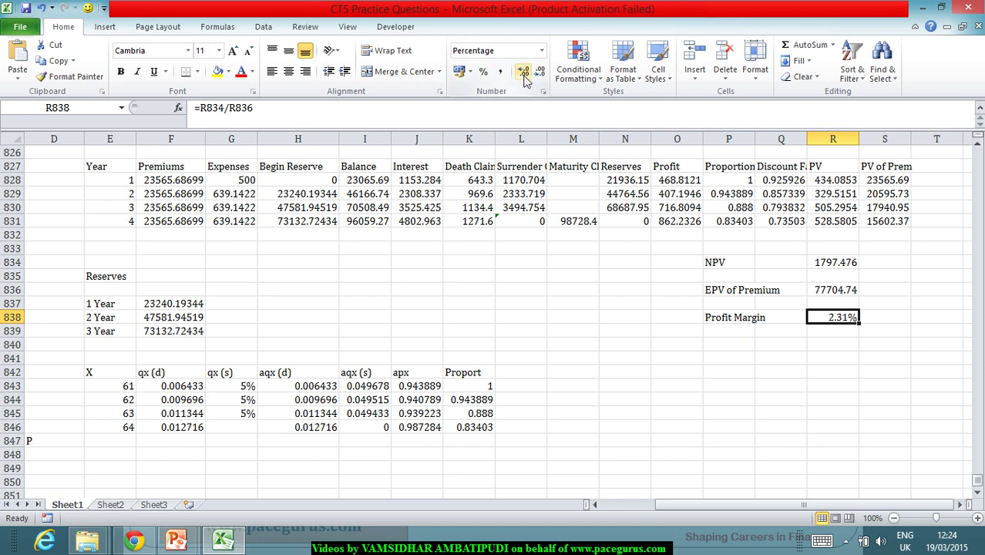
# - Review the pricing inputs beside the profit test, and switch to the PowerPoint slide with the endowment assurance question
pyautogui.click(596, 504)
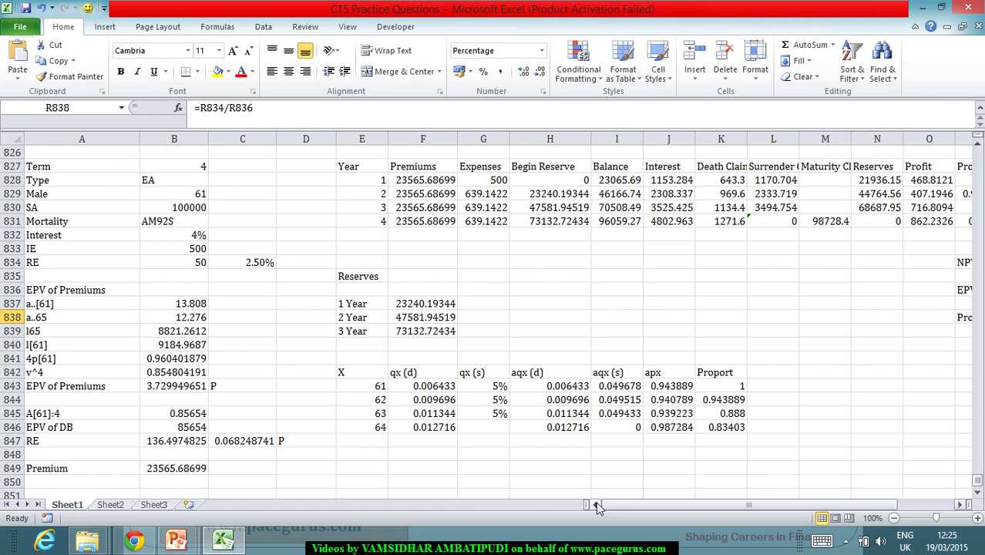
pyautogui.hotkey('alt', 'Tab')
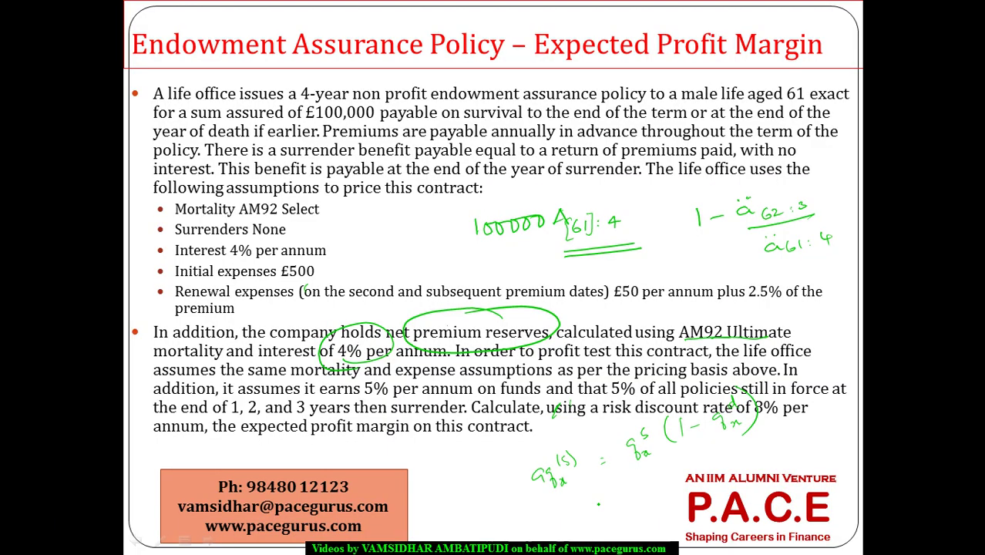